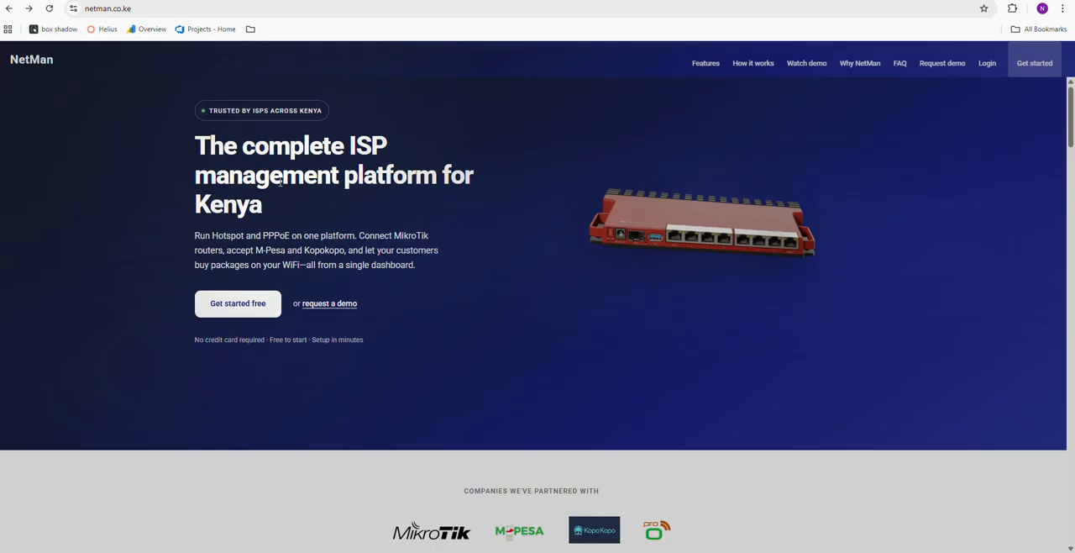
Start a free NetMan registration and fill in the full name on the account form
scroll(97, 252, "down", 2)
scroll(192, 231, "up", 2)
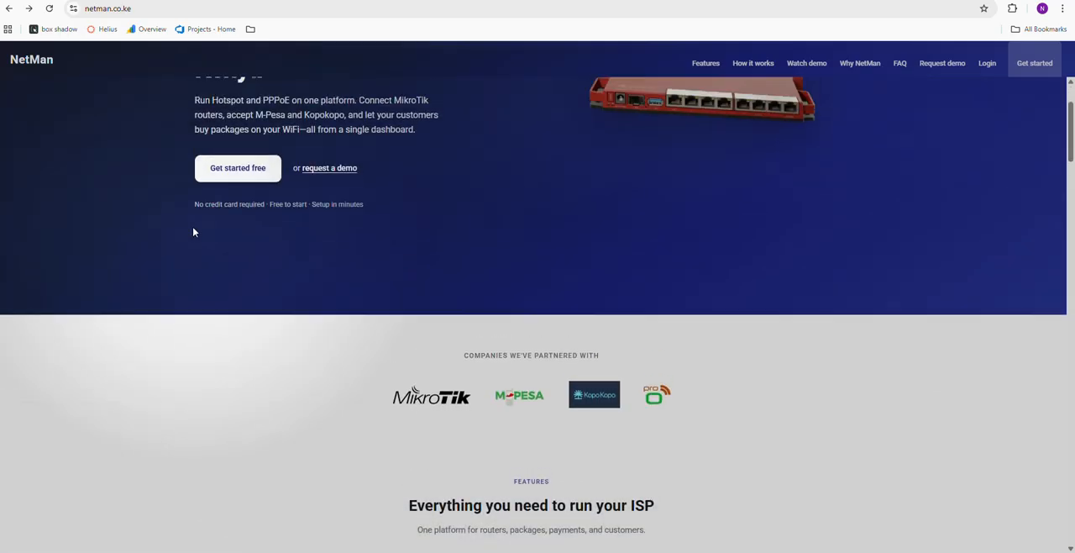
left_click(230, 250)
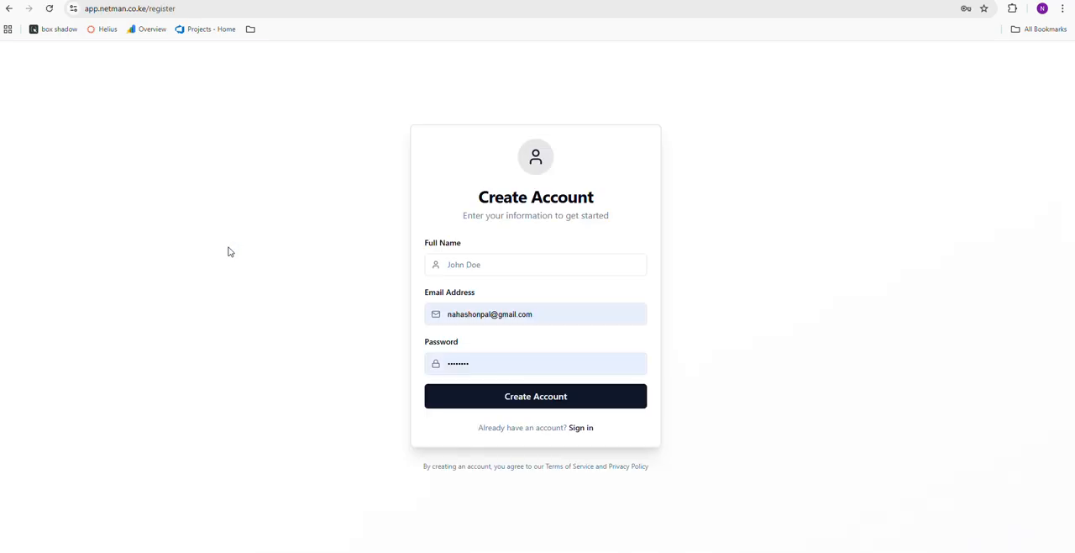
left_click(461, 258)
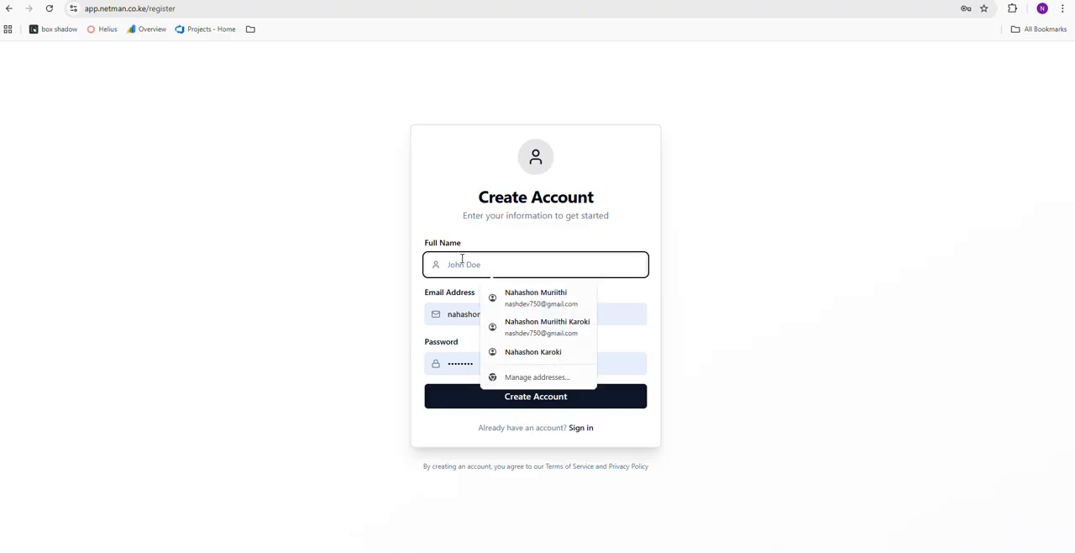
left_click(483, 231)
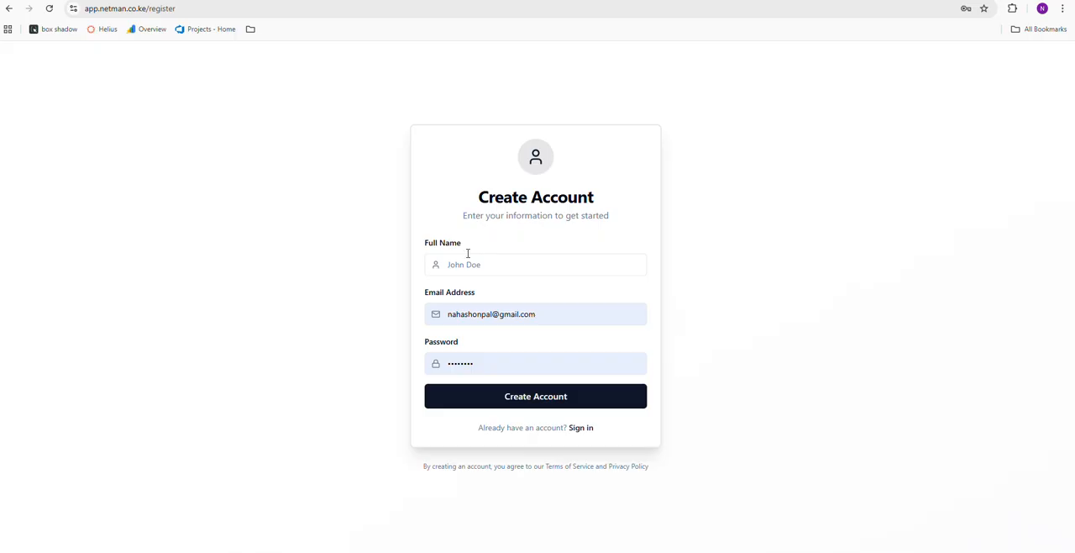
left_click(465, 264)
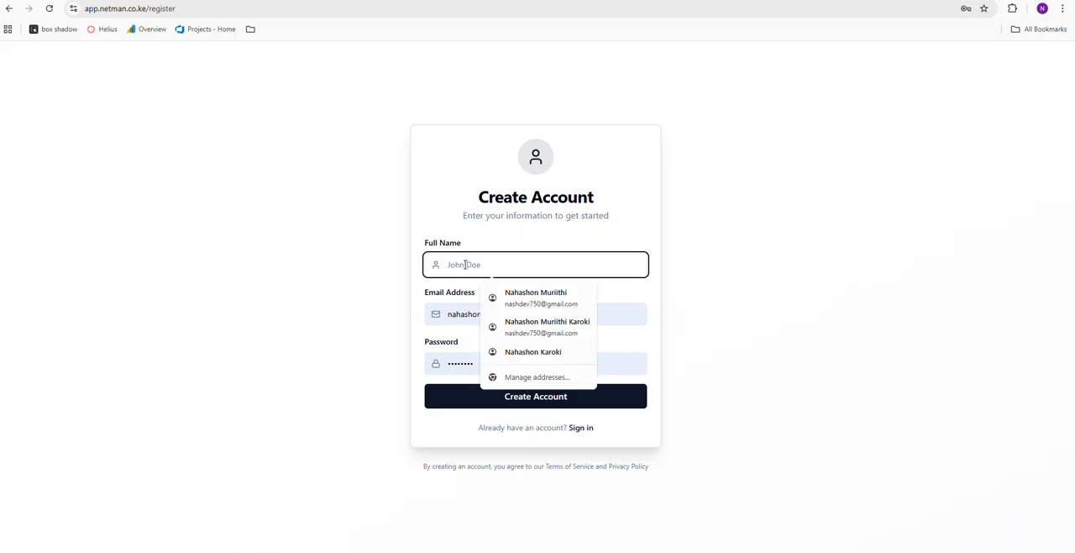
type("Nash")
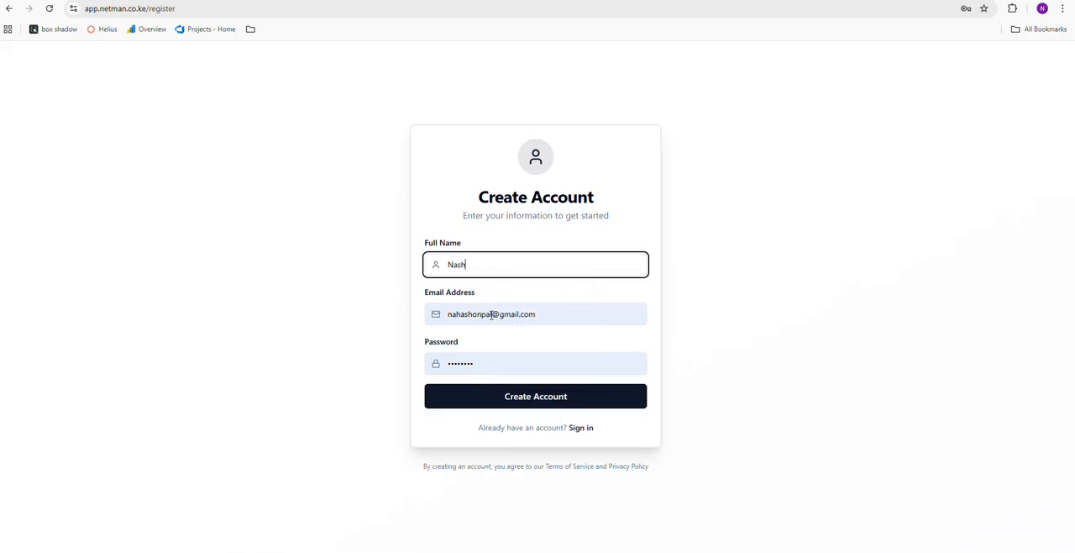
Replace the prefilled e-mail address on the registration form with the new account's e-mail
left_click_drag(493, 315, 445, 314)
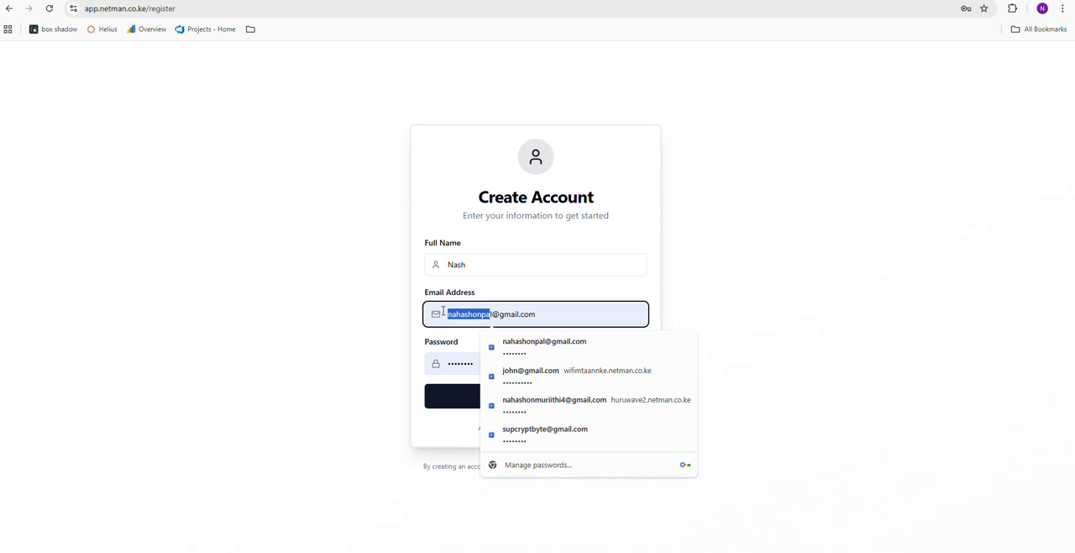
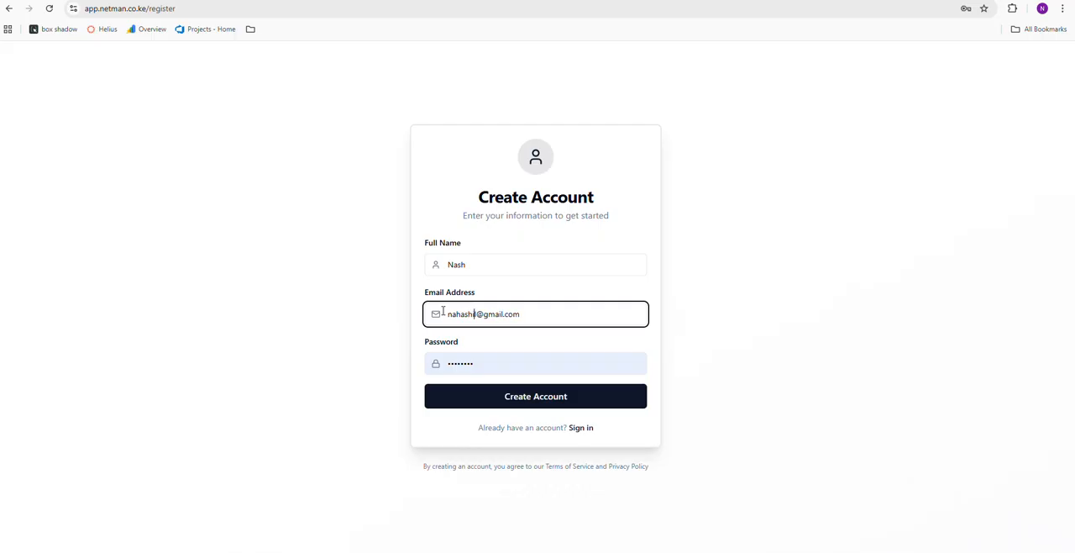
Replace the prefilled password with the new account password, create the account and decline saving the password
left_click_drag(488, 363, 441, 369)
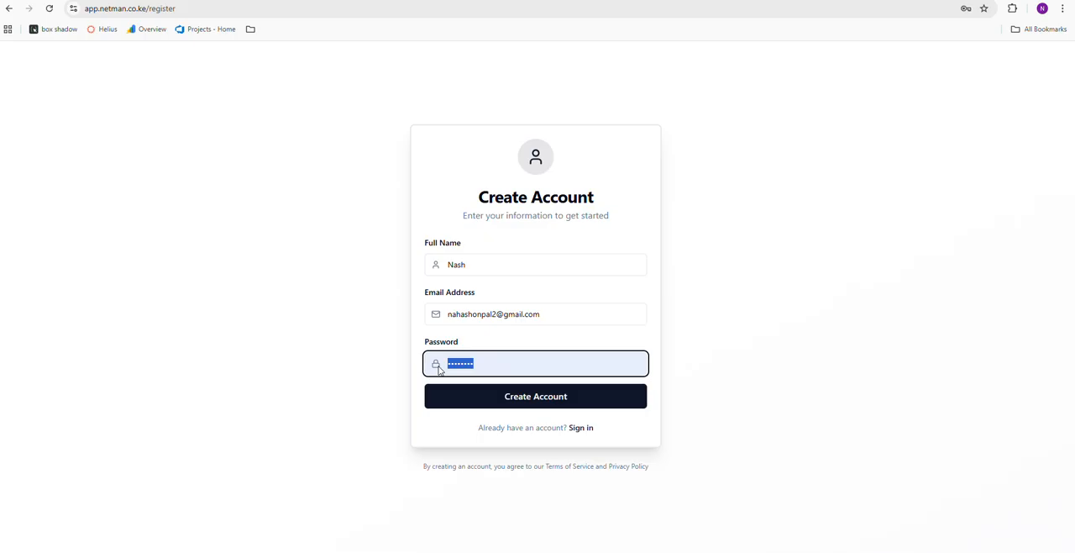
type("•••••••")
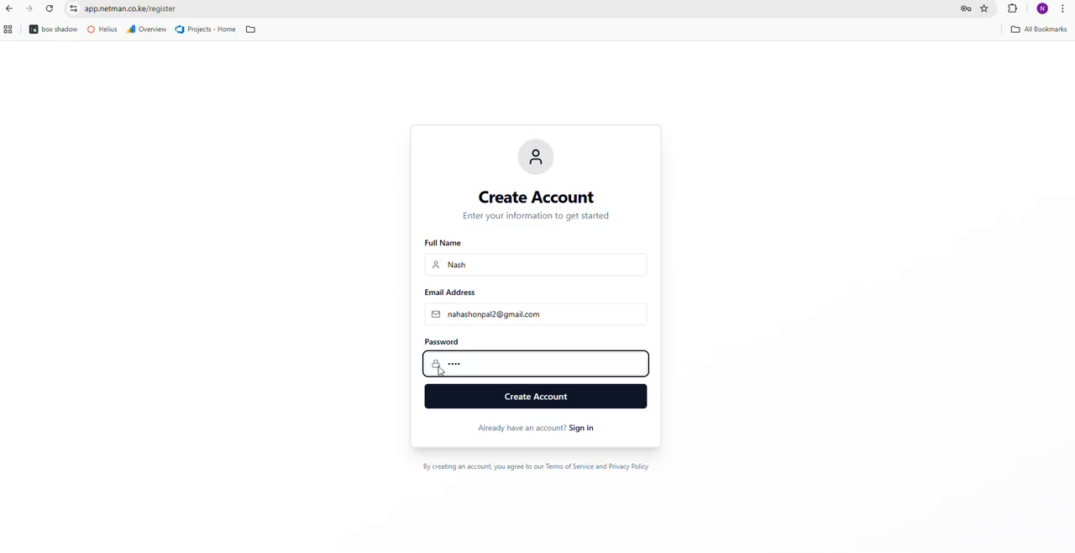
type("•••")
left_click(527, 407)
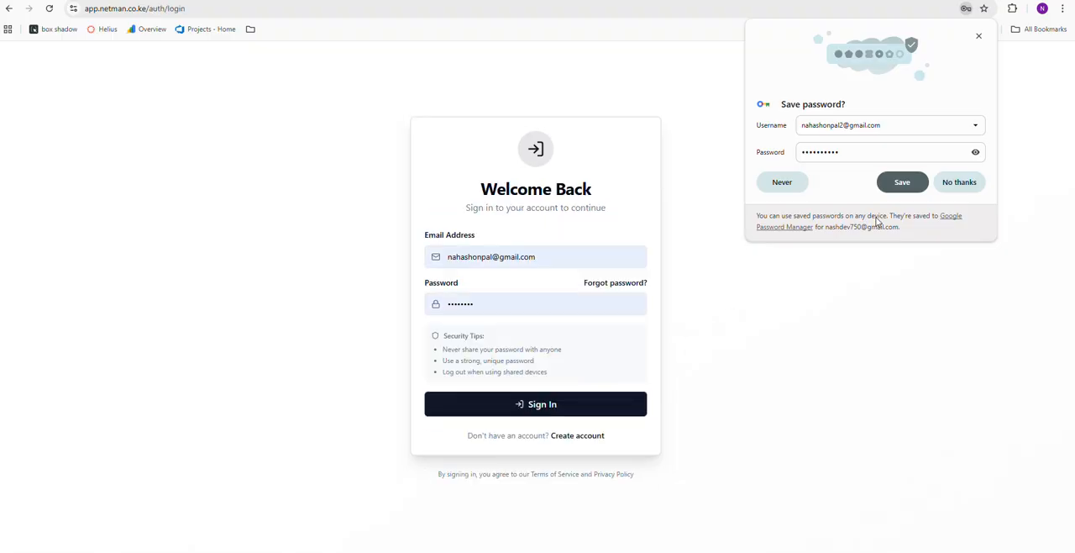
left_click(959, 183)
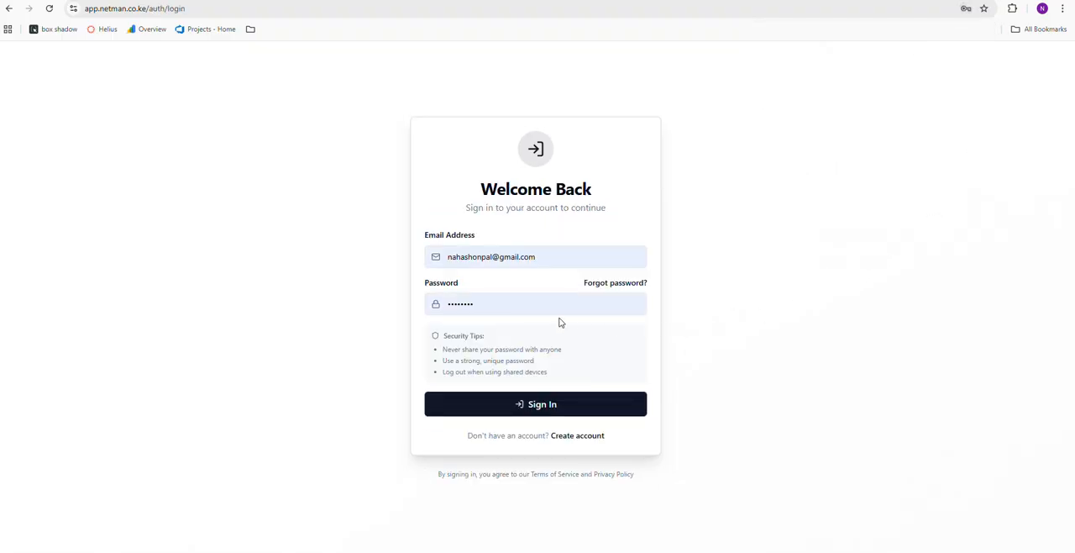
Try to sign in with an edited e-mail address and the new account password
left_click(514, 300)
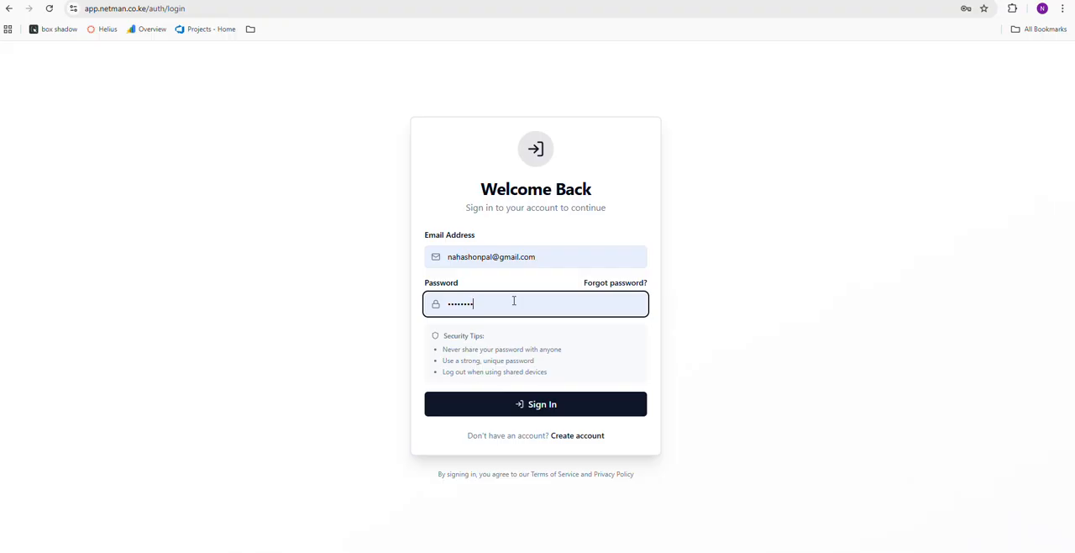
left_click(493, 256)
type("1")
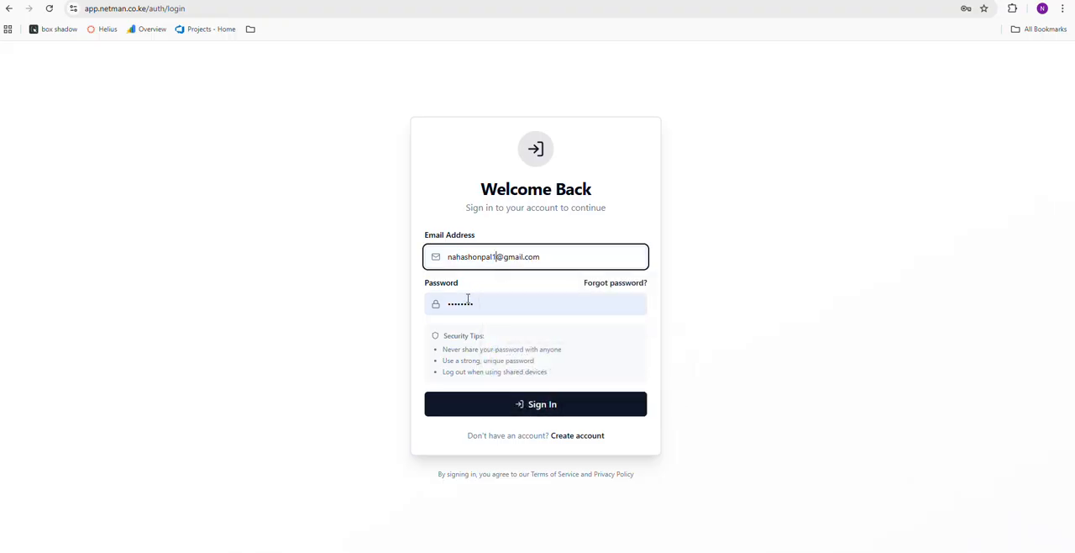
double_click(468, 302)
key("BackSpace")
type("•••••••")
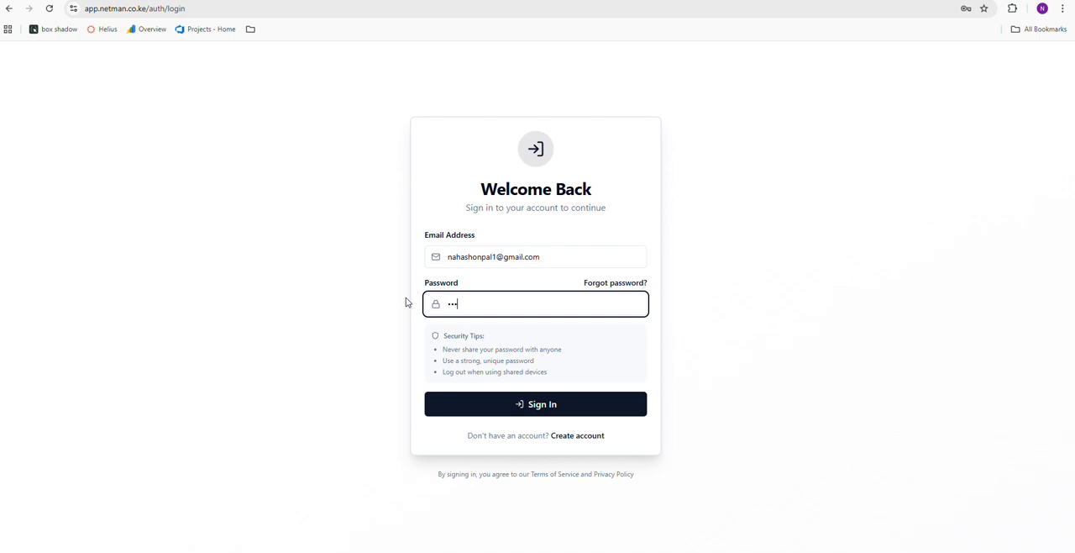
type("•••")
key("Return")
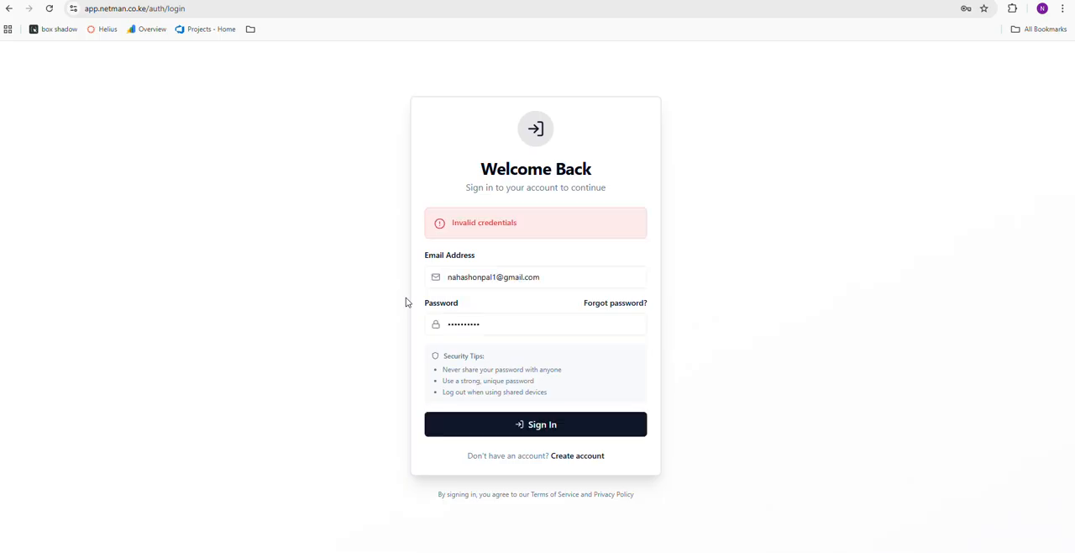
Correct the e-mail address to the one registered, sign in and save the login in the browser
left_click(496, 276)
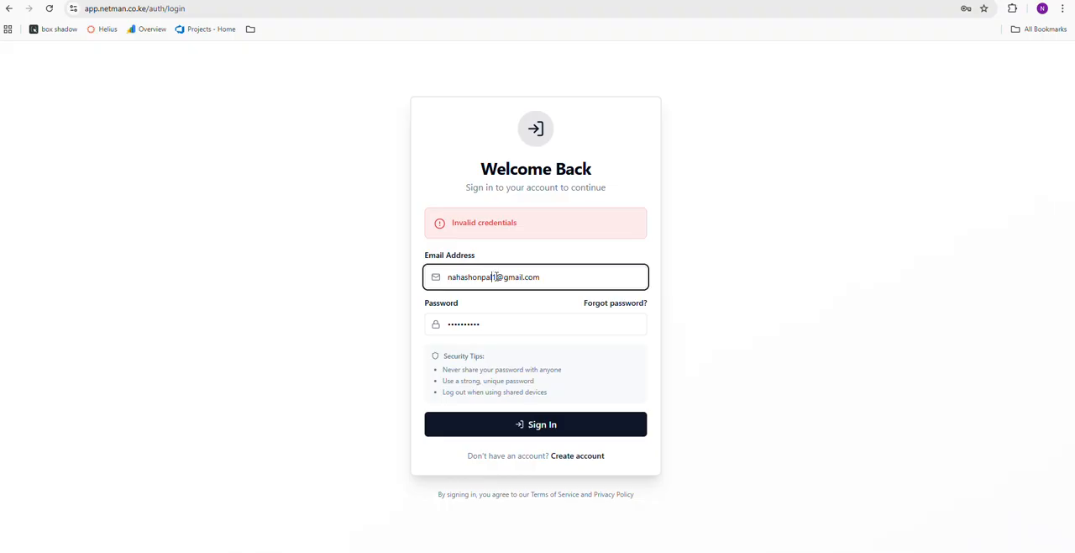
key("BackSpace")
type("2")
left_click(516, 426)
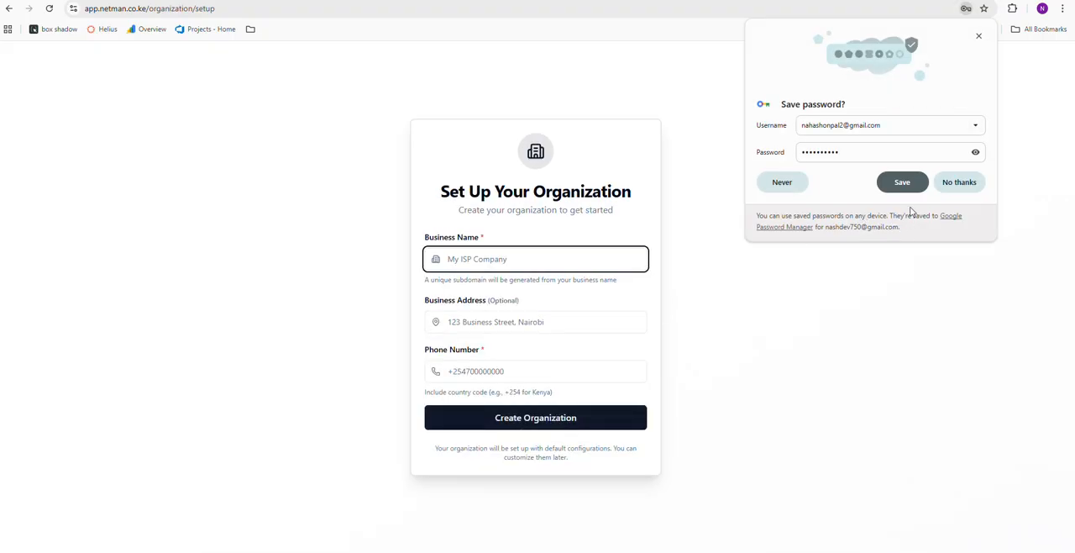
left_click(902, 182)
Dismiss the password tip and enter WifiMtaanke as the organization's business name
left_click(513, 259)
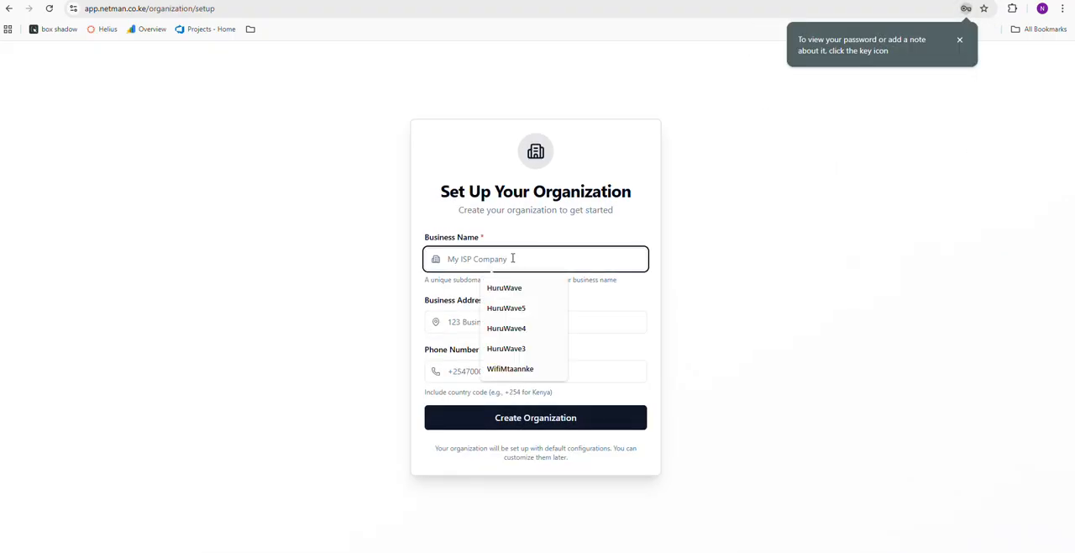
left_click(959, 39)
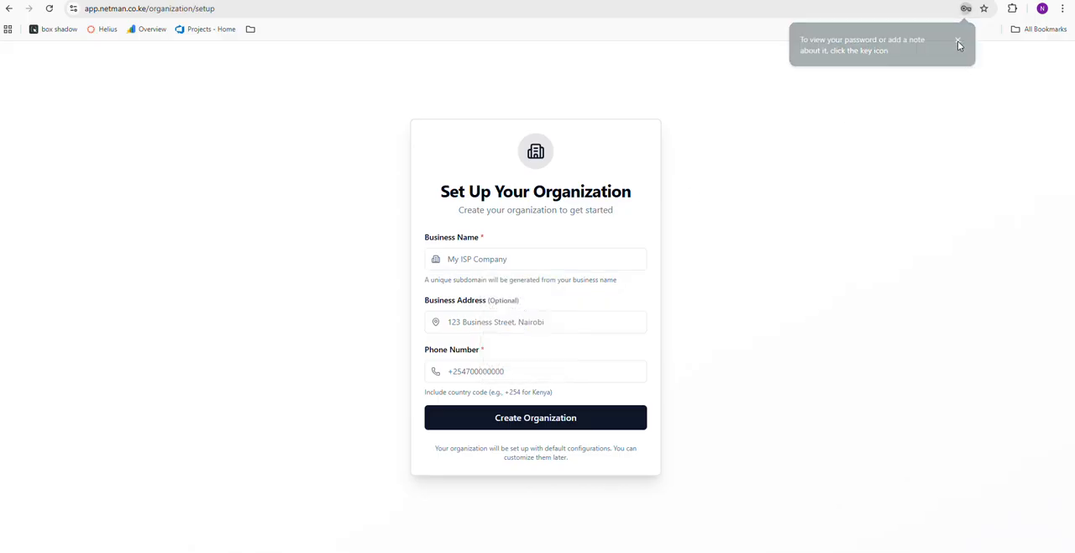
left_click(473, 260)
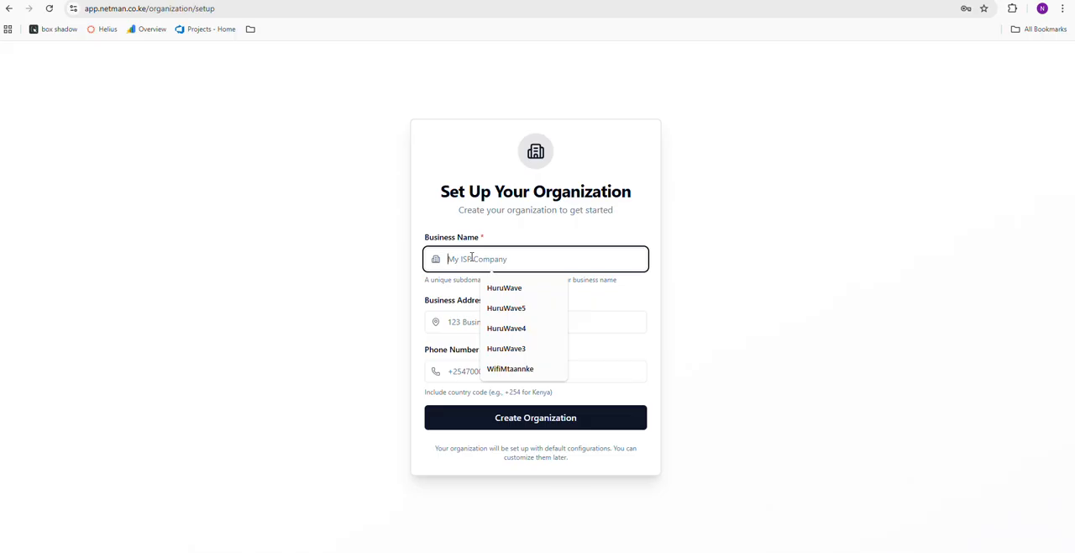
type("hur")
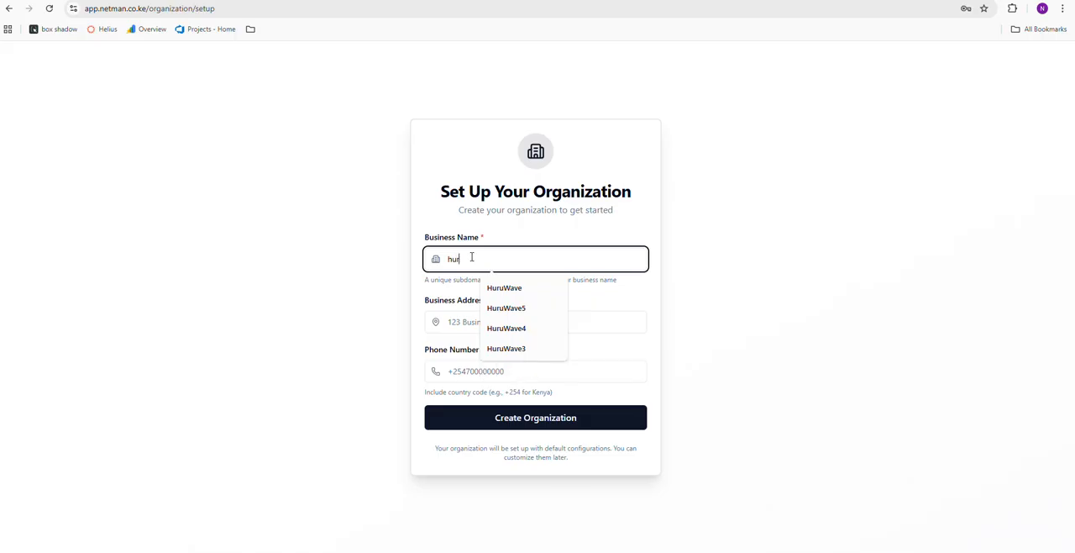
key("BackSpace")
key("BackSpace")
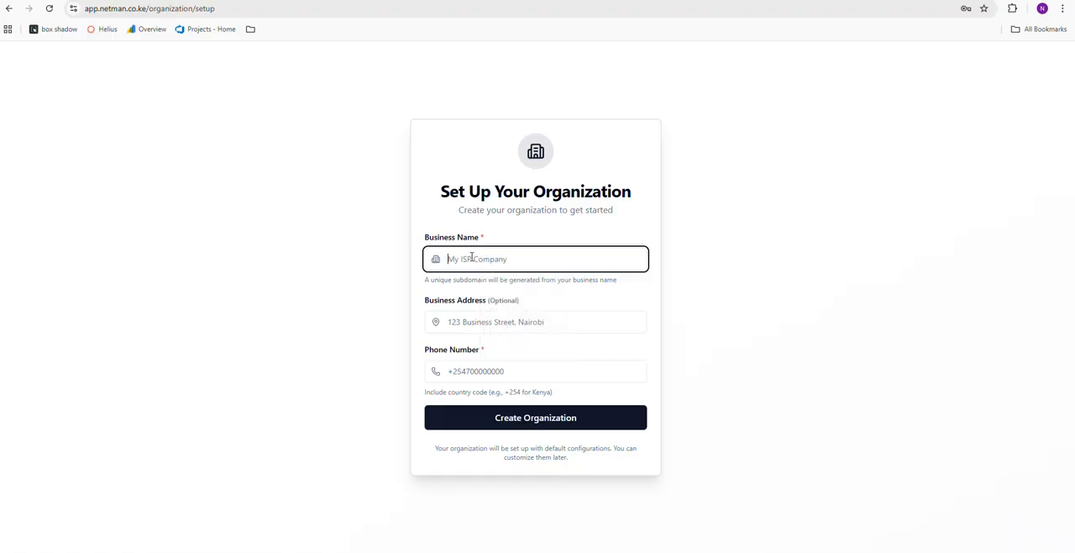
type("wifi")
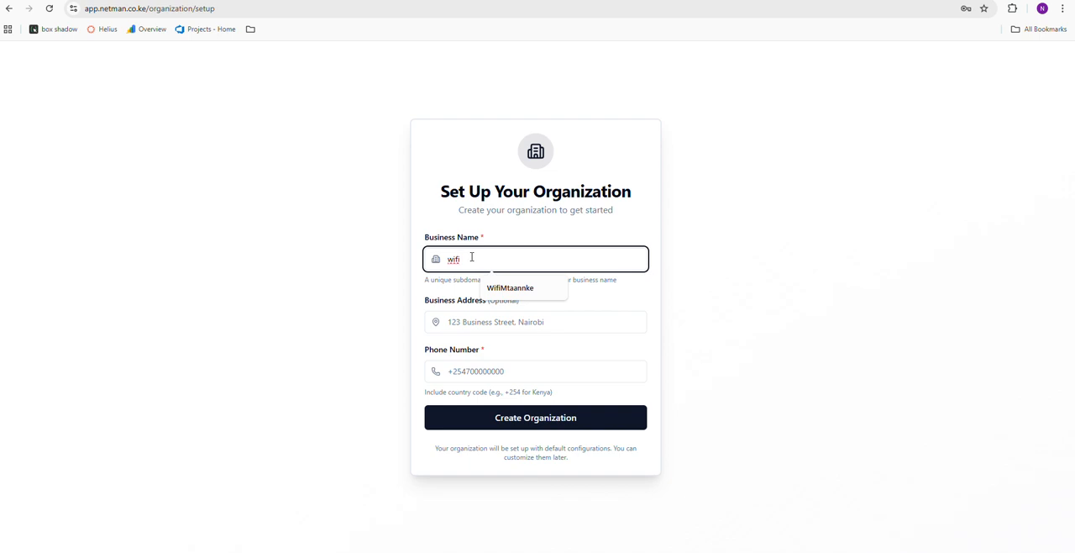
left_click(495, 287)
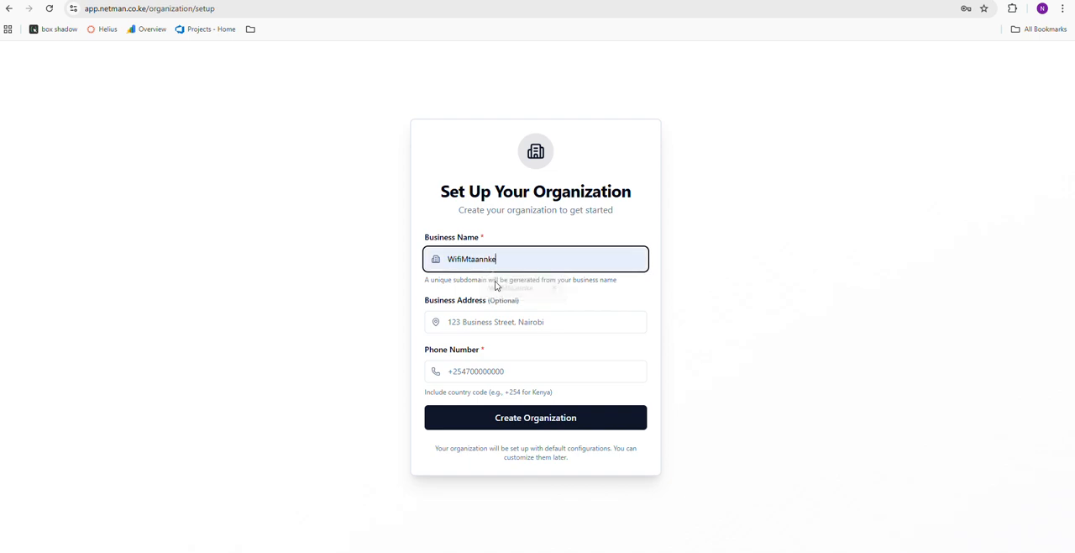
key("BackSpace")
key("BackSpace")
key("BackSpace")
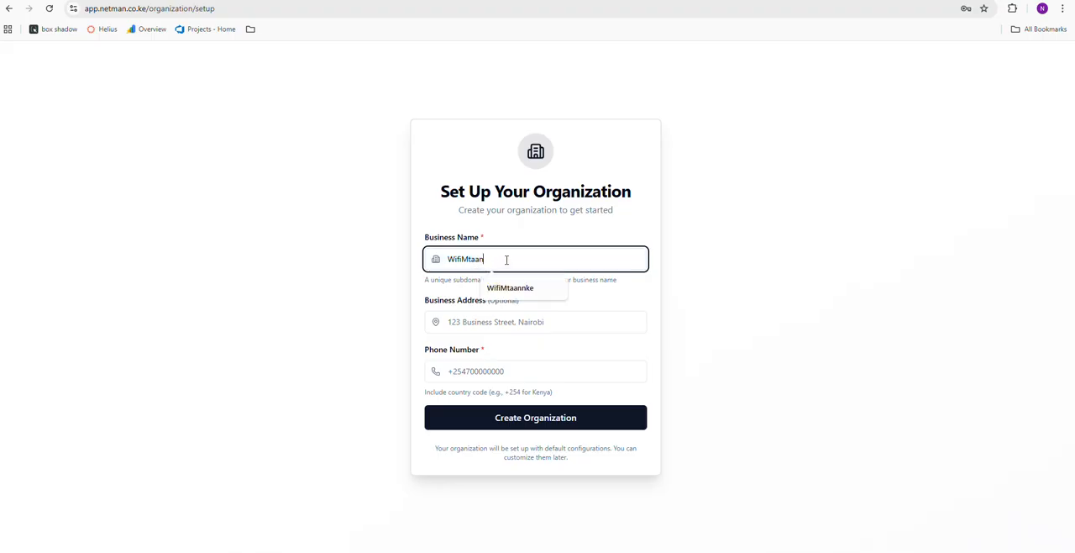
type("ke")
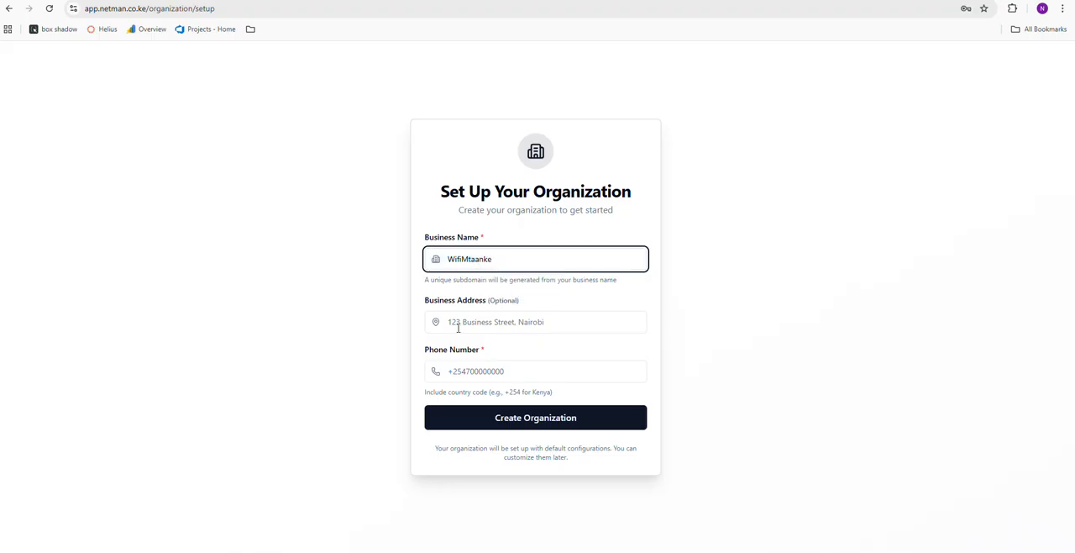
Fill in the business address and the phone number in local format starting with 0, and create the organization
left_click(451, 321)
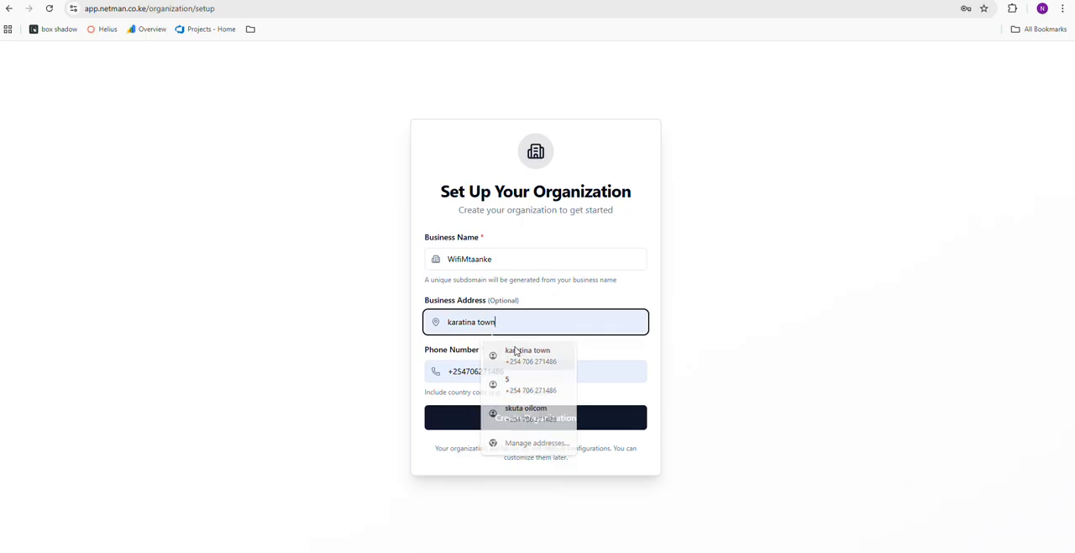
left_click(509, 350)
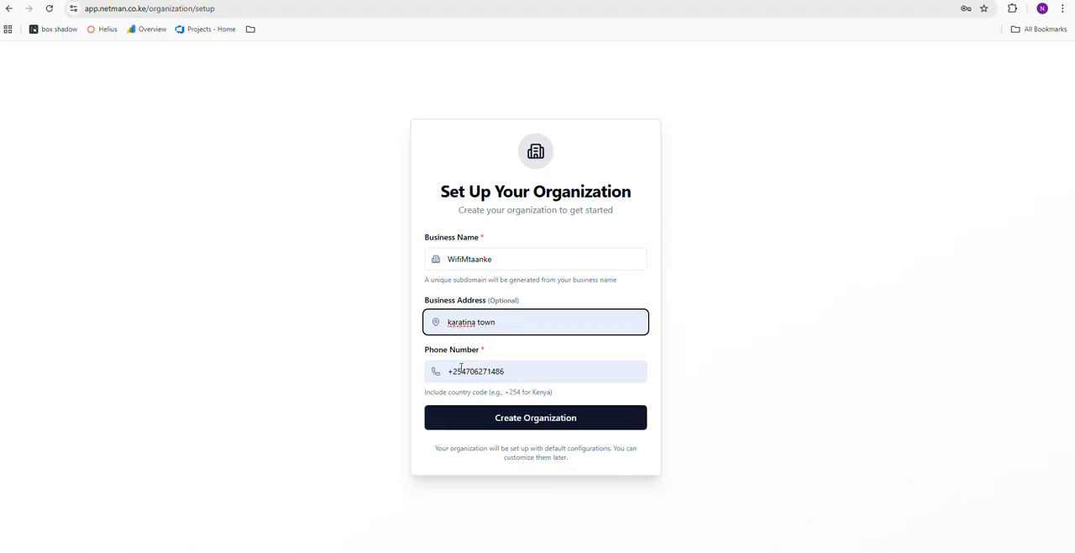
left_click_drag(467, 371, 405, 372)
type("0")
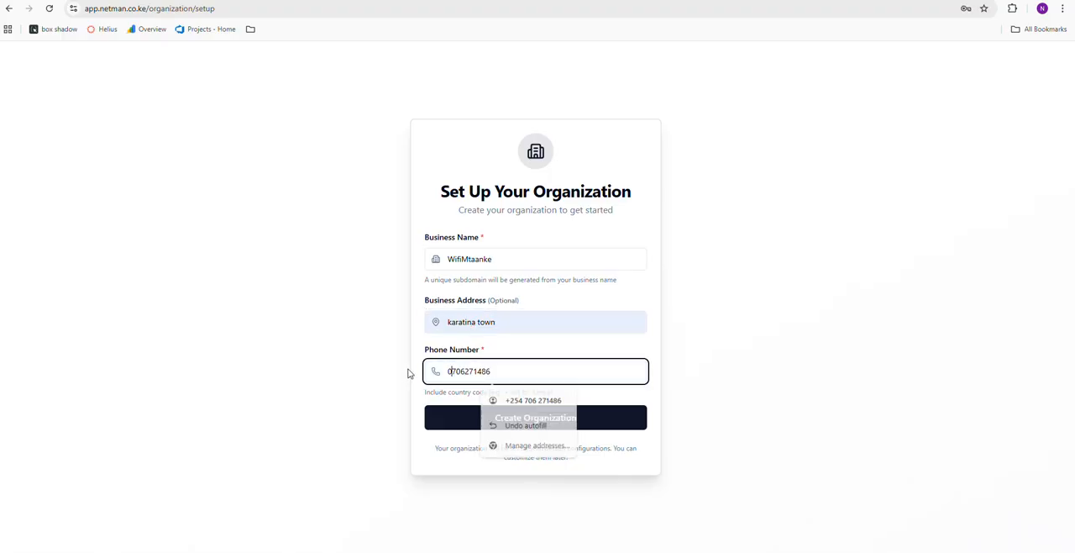
left_click(558, 418)
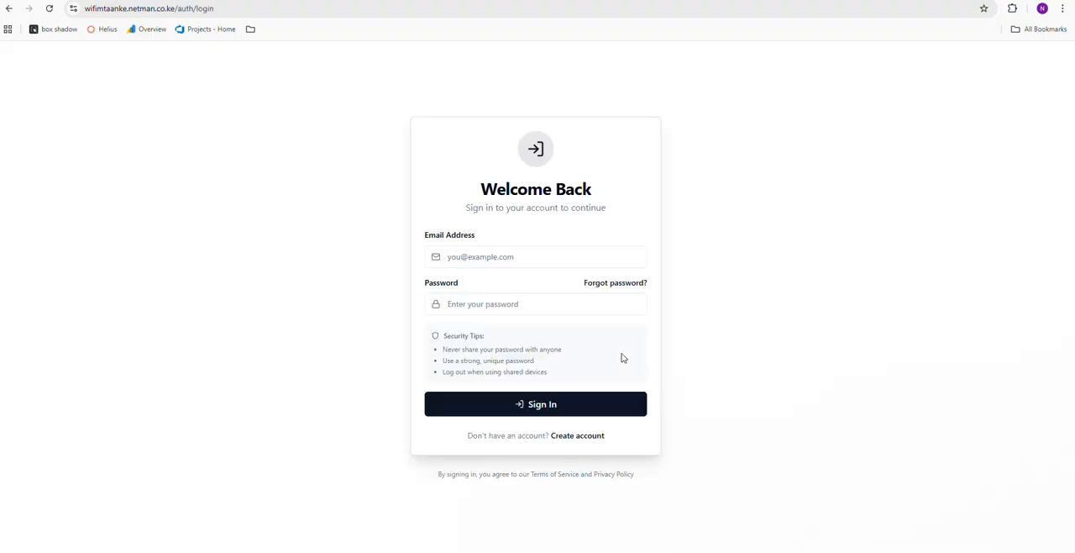
Sign in to the organization's subdomain with the new account's saved e-mail and password, and skip the setup tour
left_click(495, 256)
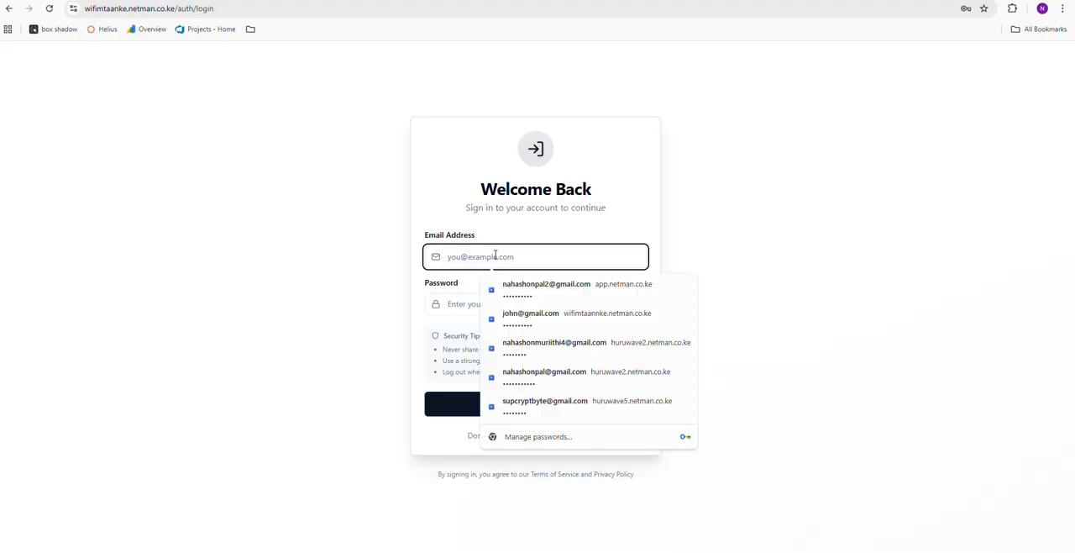
left_click(548, 289)
left_click(512, 405)
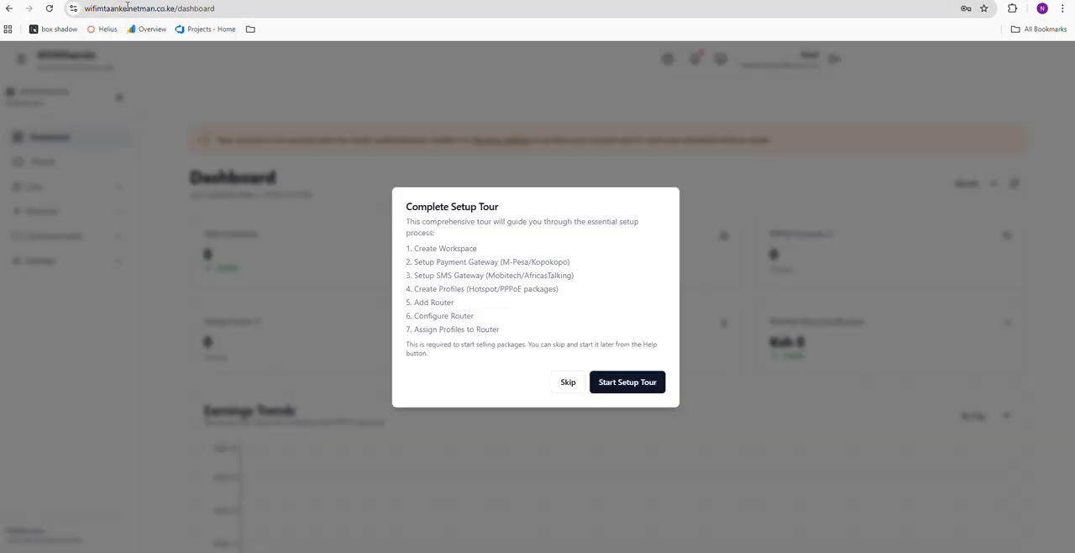
left_click_drag(127, 9, 85, 9)
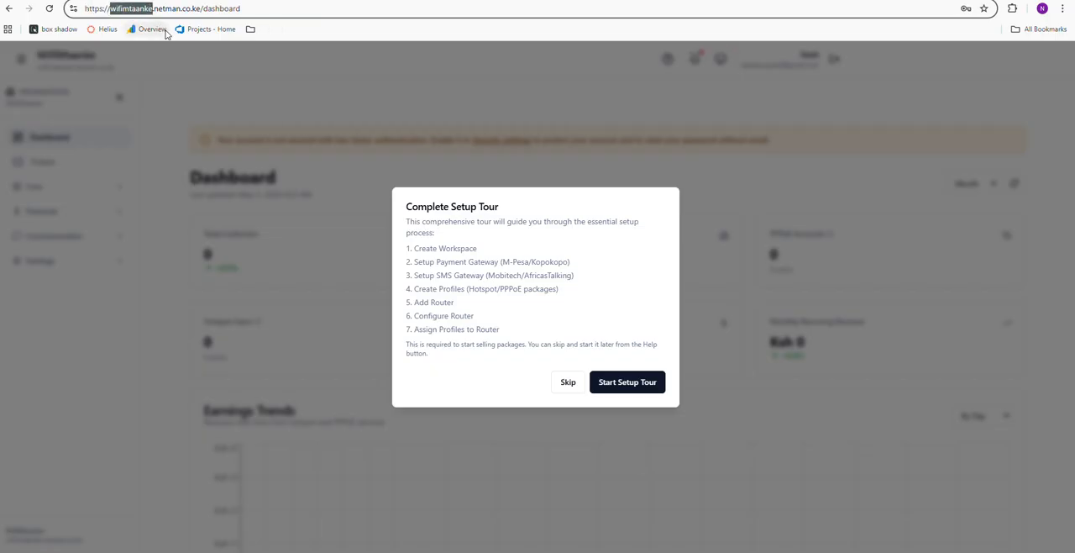
left_click(576, 388)
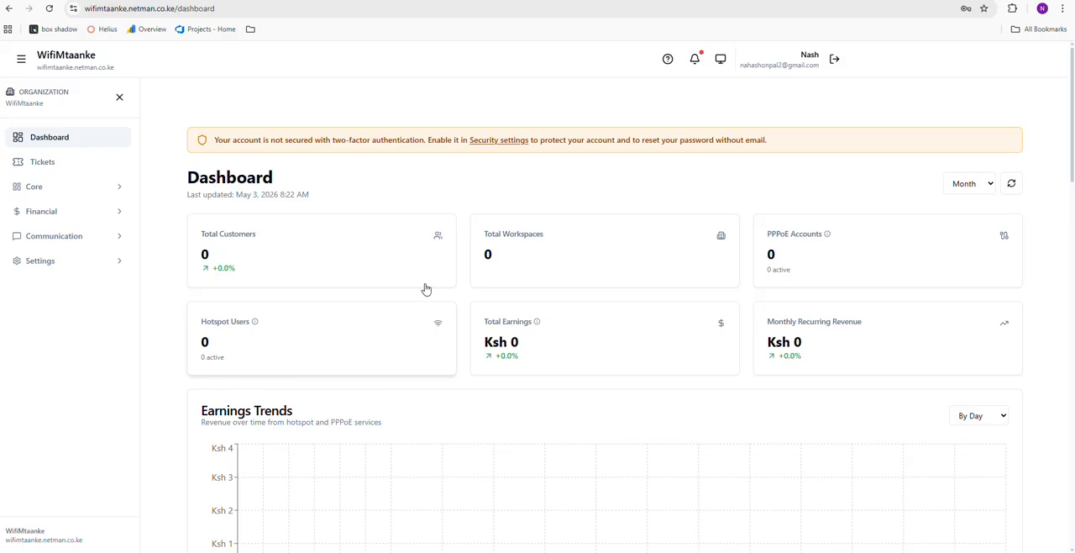
Review the organization's two-factor authentication settings, then examine the dashboard's statistics and earnings and customer growth charts
left_click(499, 143)
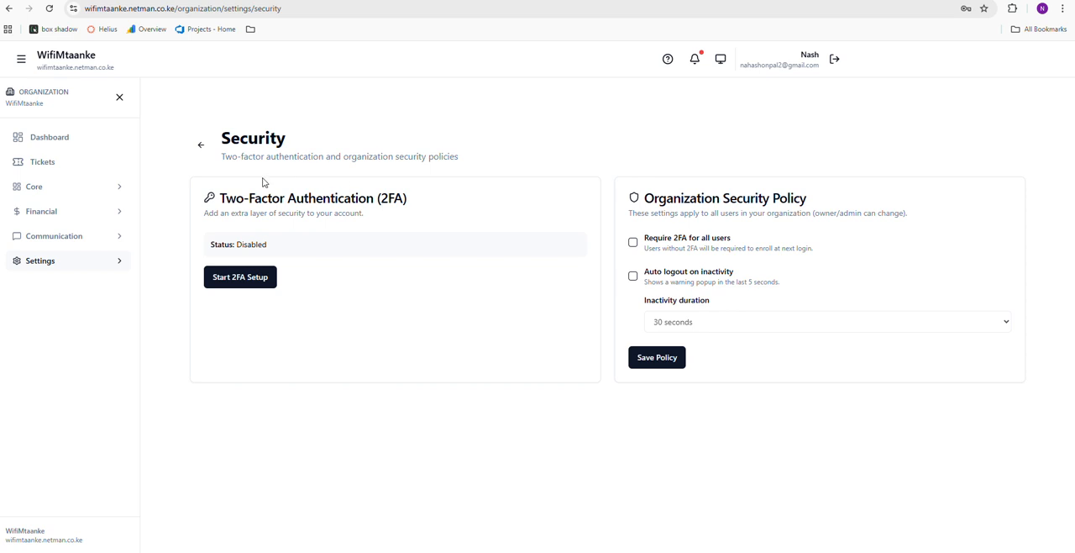
left_click(63, 139)
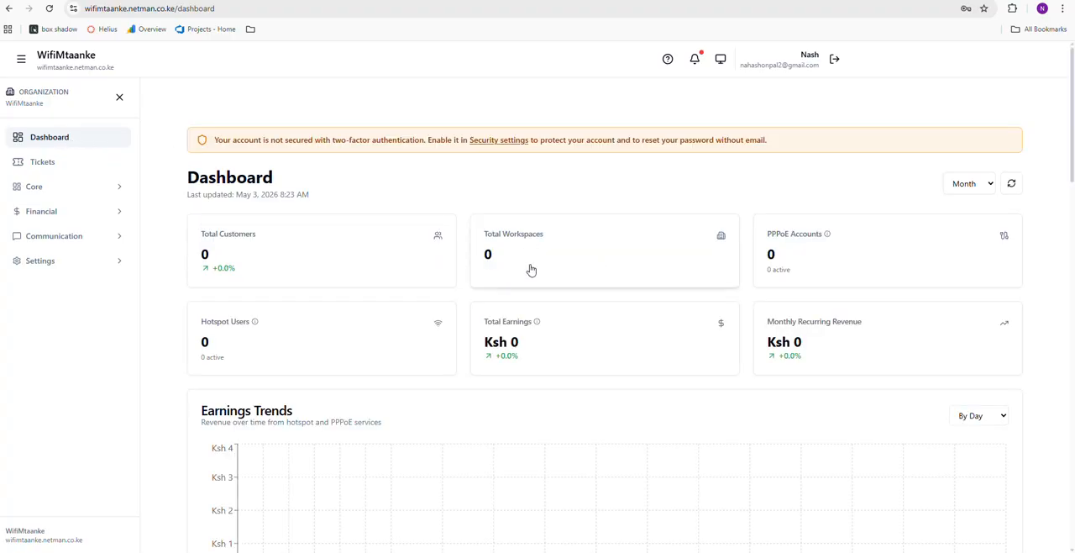
scroll(522, 263, "down", 5)
scroll(523, 263, "up", 3)
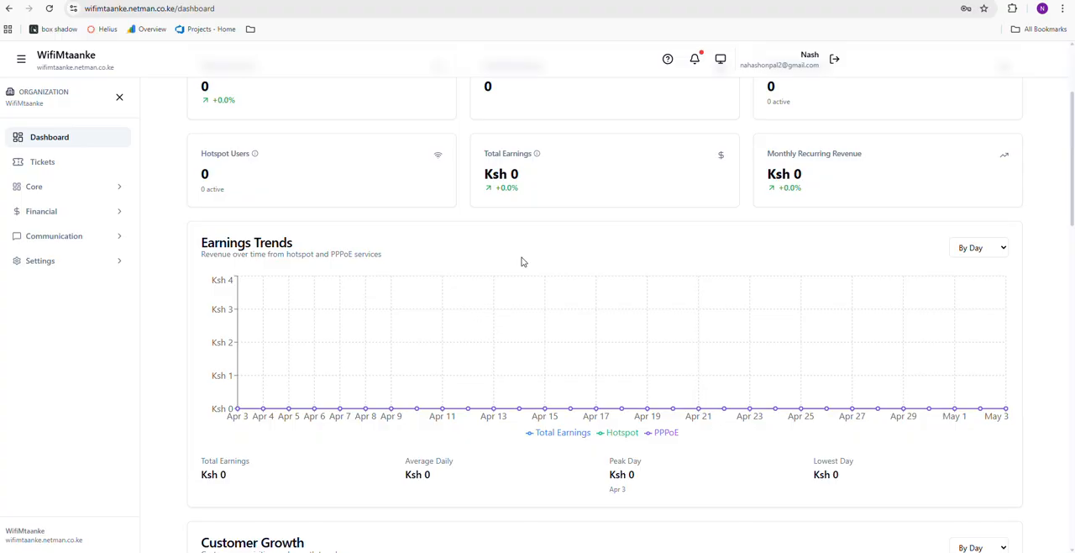
scroll(523, 263, "down", 2)
Start a new workspace for the organization and name it Karatina Town
left_click(97, 191)
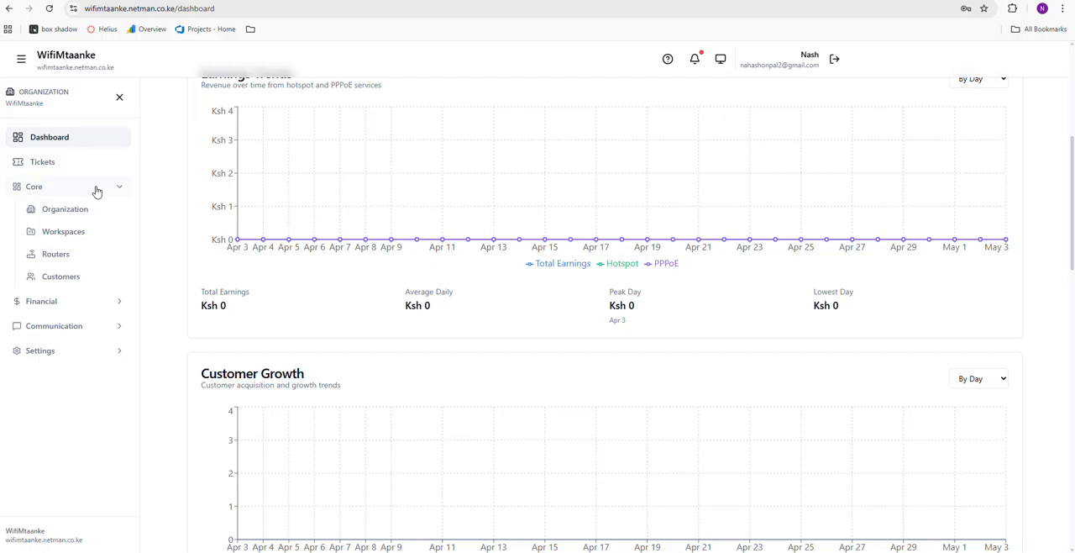
left_click(67, 236)
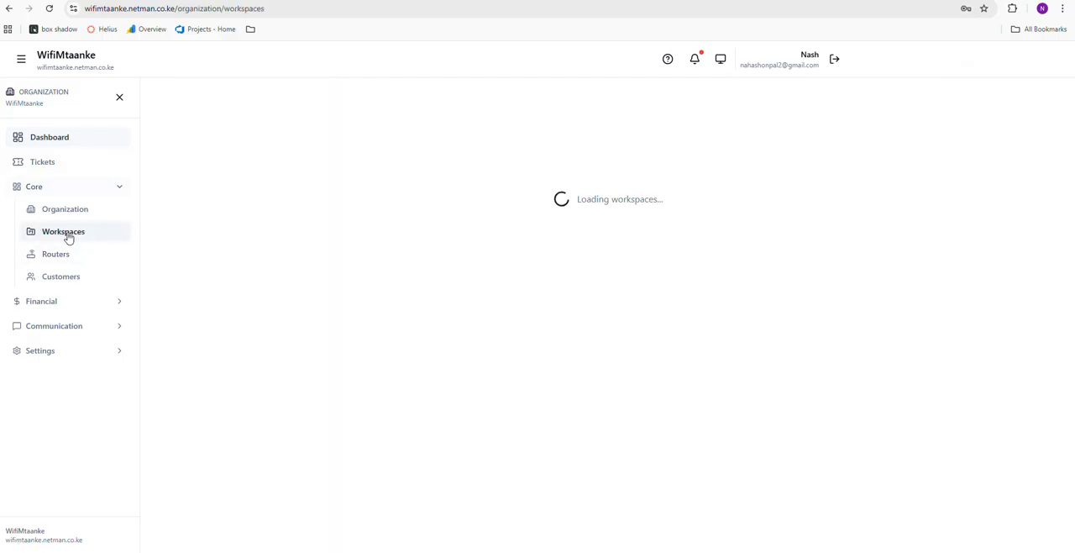
left_click(353, 188)
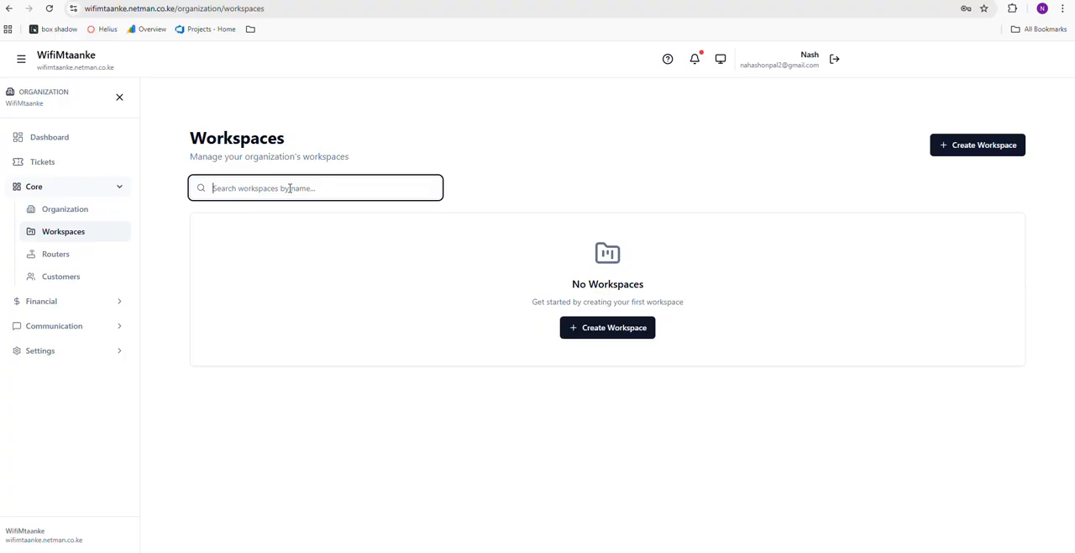
left_click(588, 326)
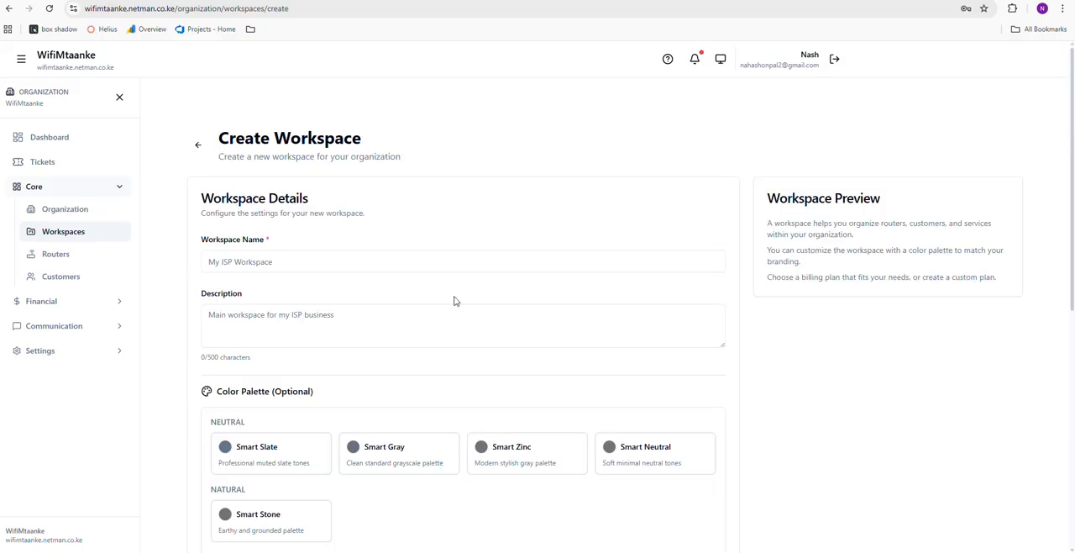
left_click(313, 254)
scroll(512, 220, "down", 1)
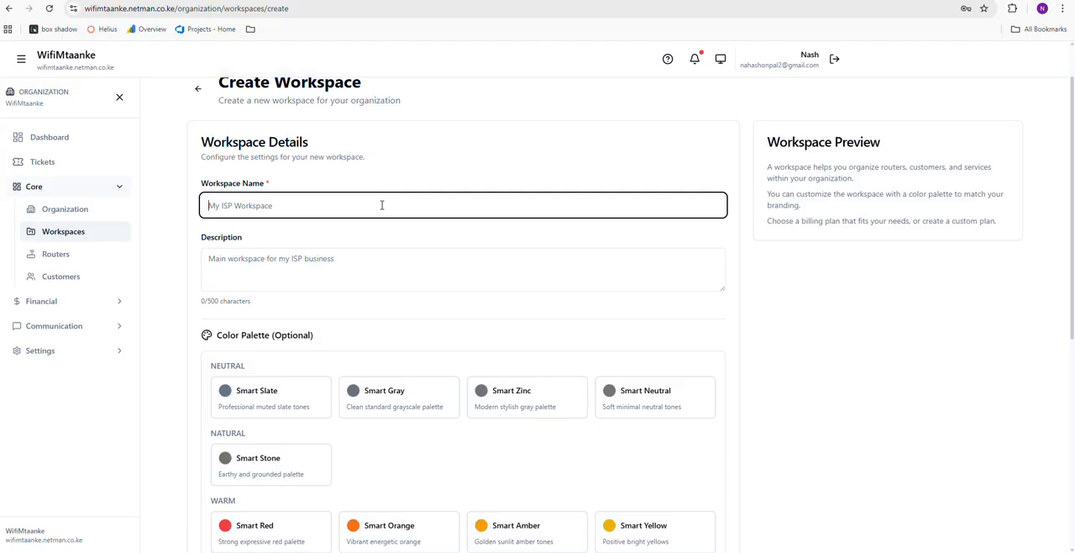
type("Karat")
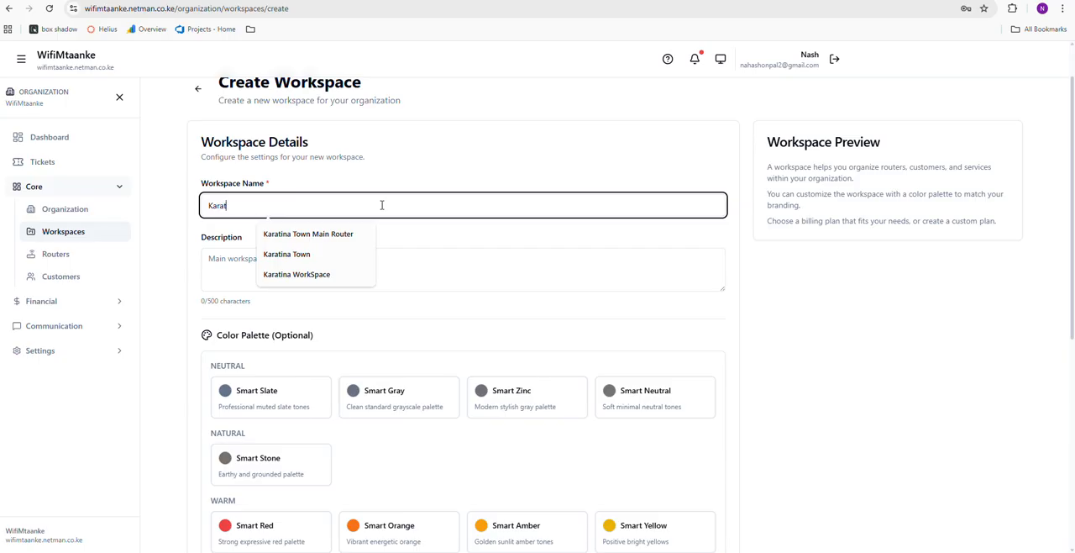
type("ina Town")
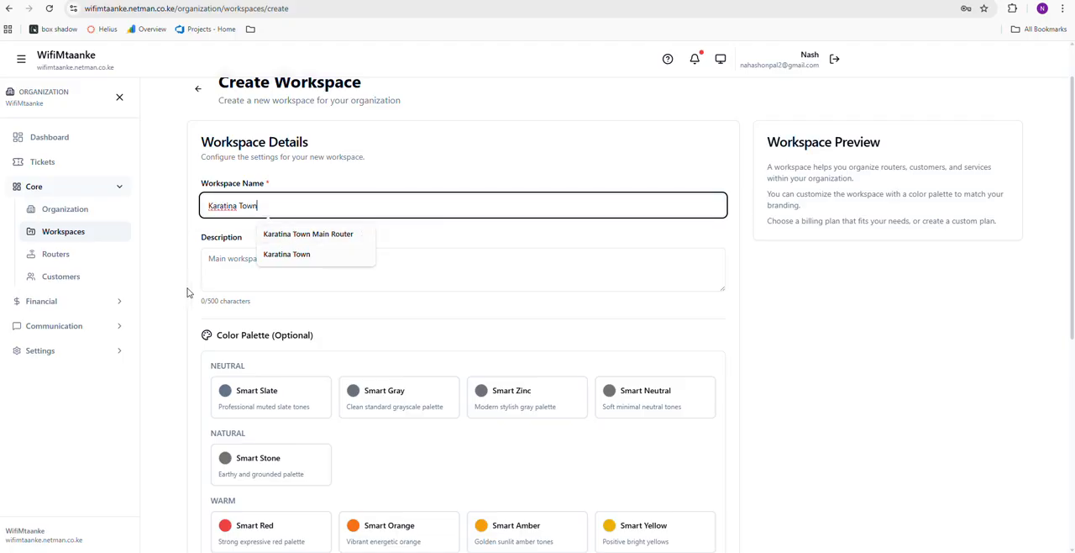
Choose the Smart Green color palette, leave the description empty and create the workspace
left_click(211, 265)
scroll(306, 262, "down", 4)
scroll(309, 255, "up", 3)
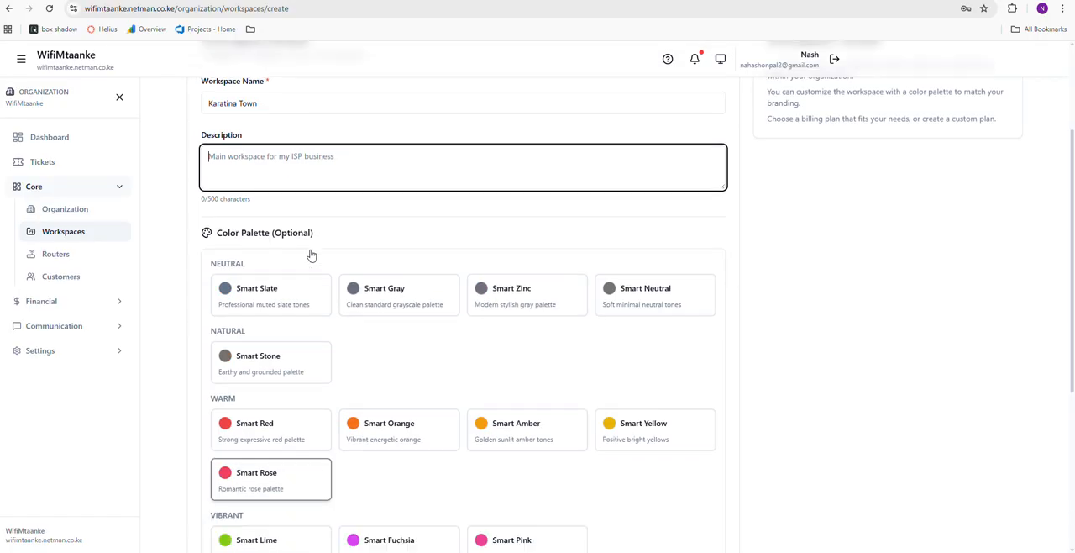
scroll(299, 249, "down", 3)
left_click_drag(1066, 250, 1073, 322)
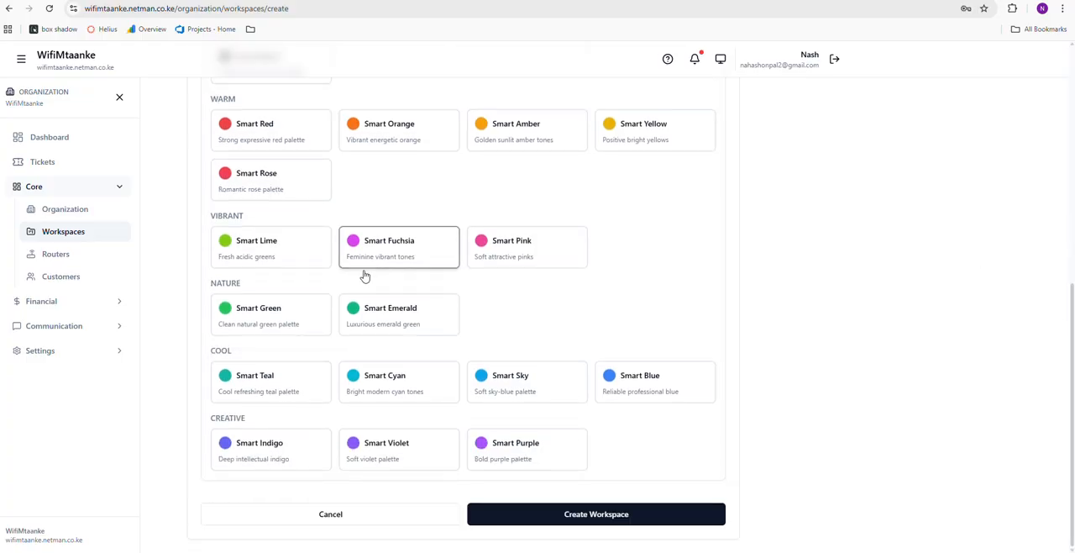
left_click(306, 316)
scroll(950, 250, "up", 5)
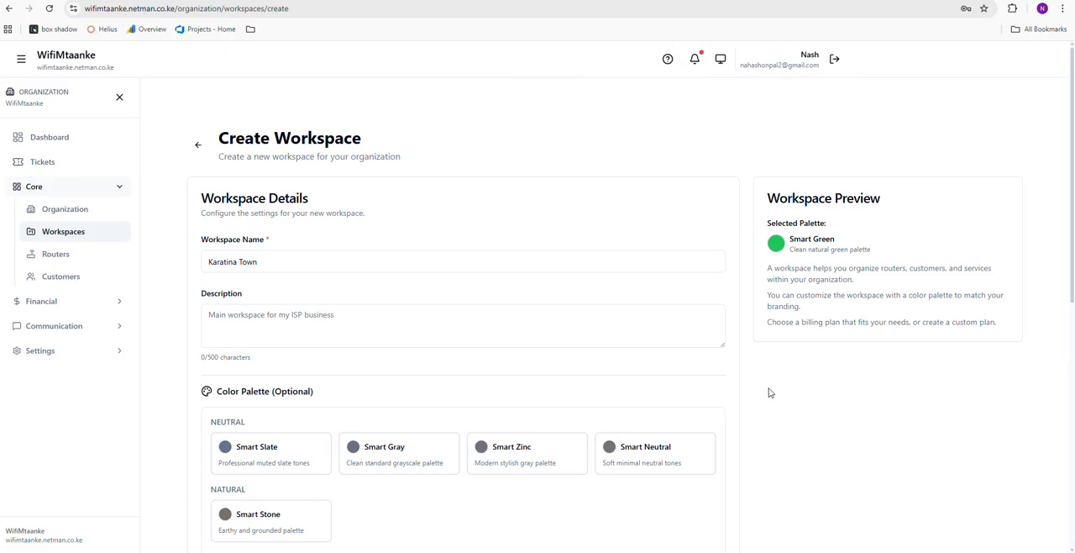
scroll(768, 391, "down", 5)
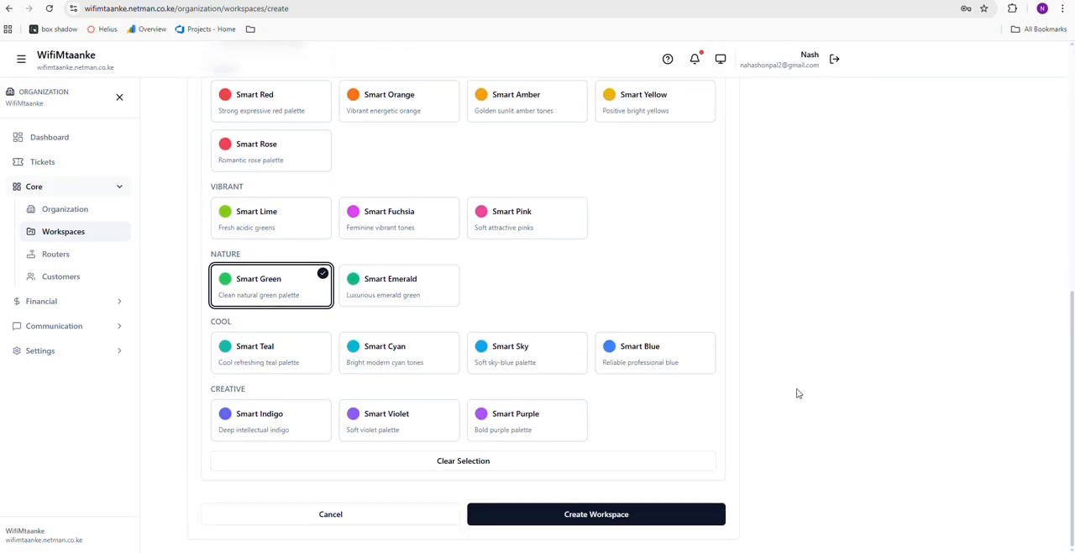
left_click(635, 516)
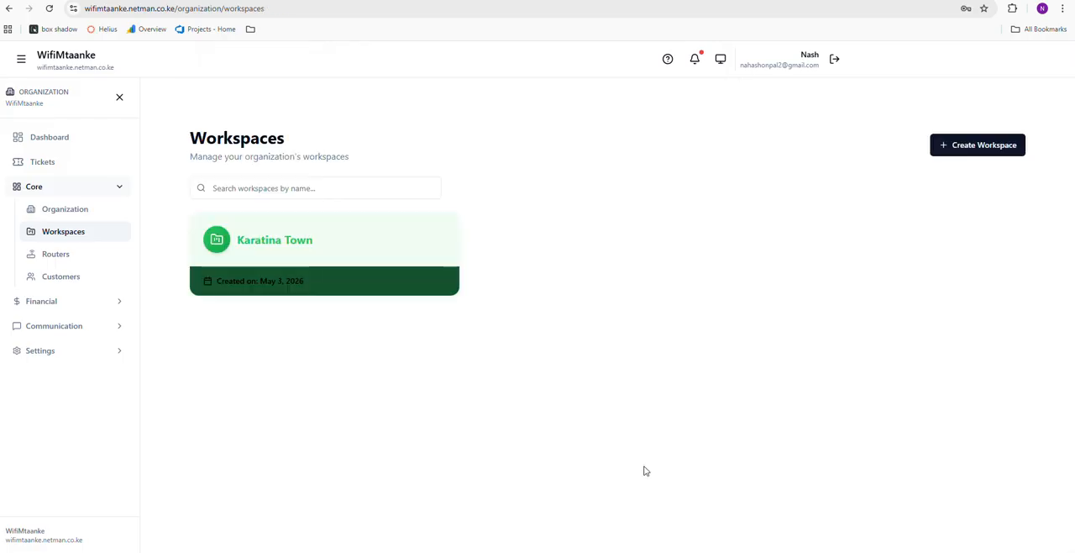
Open the Karatina Town workspace and start a new router named Main Mikrotik
left_click(307, 238)
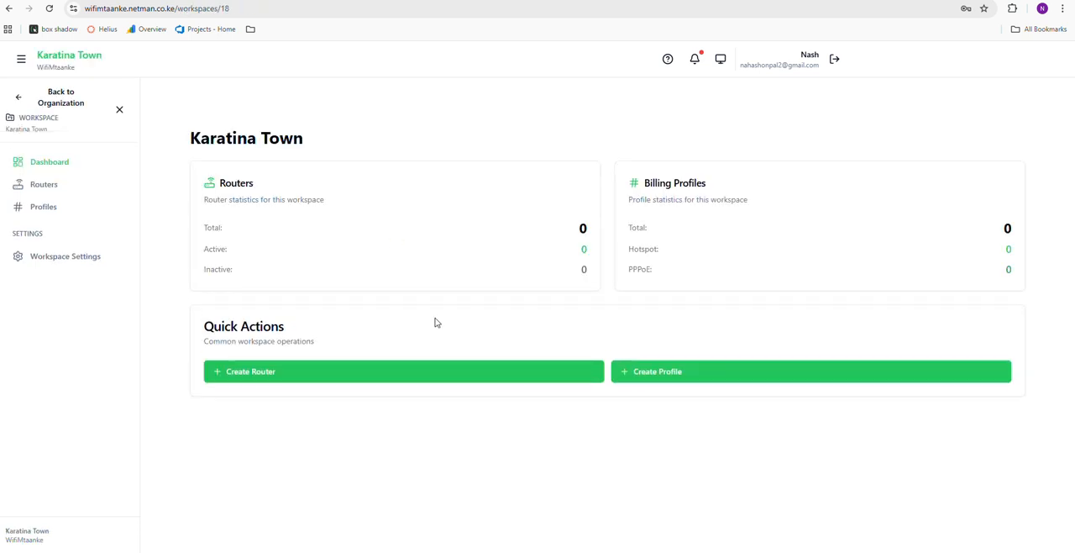
left_click(42, 184)
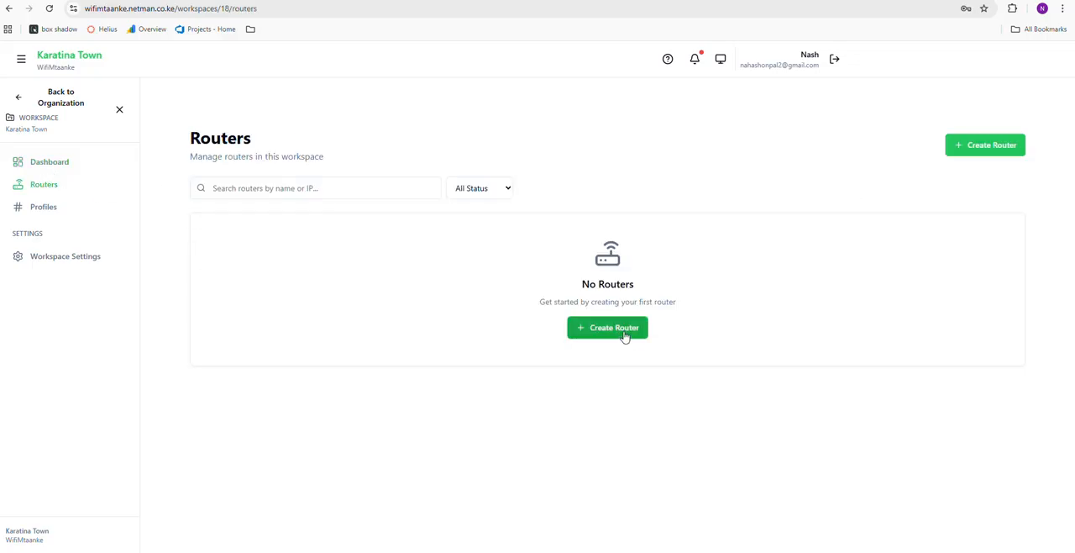
left_click(623, 332)
left_click(279, 261)
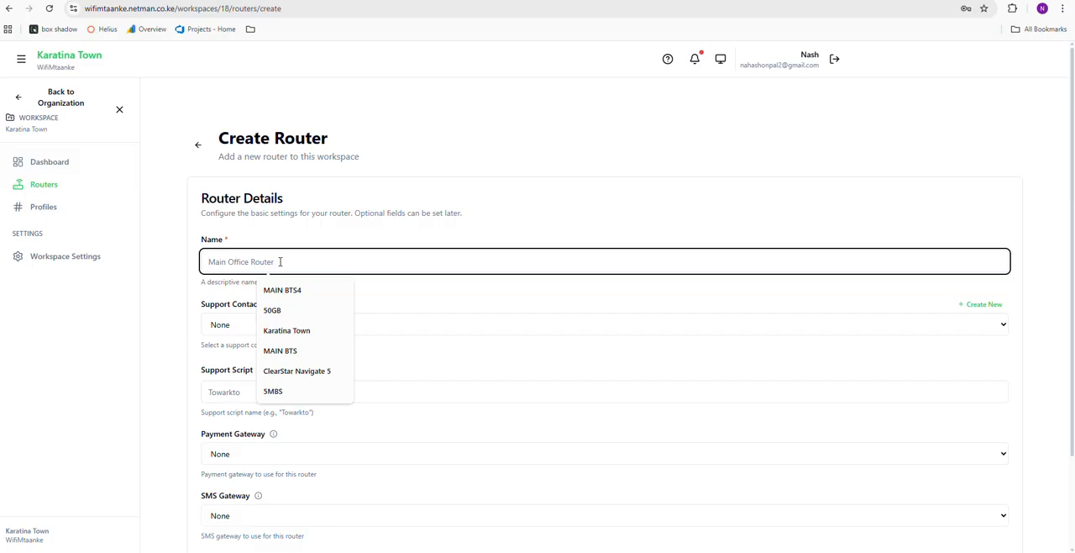
type("Main")
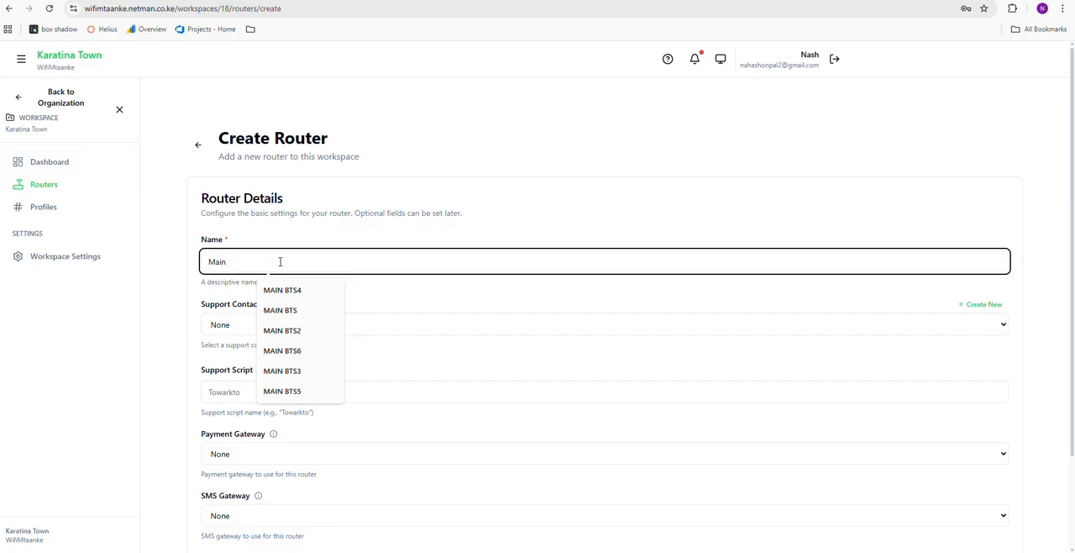
type(" Mikrotik")
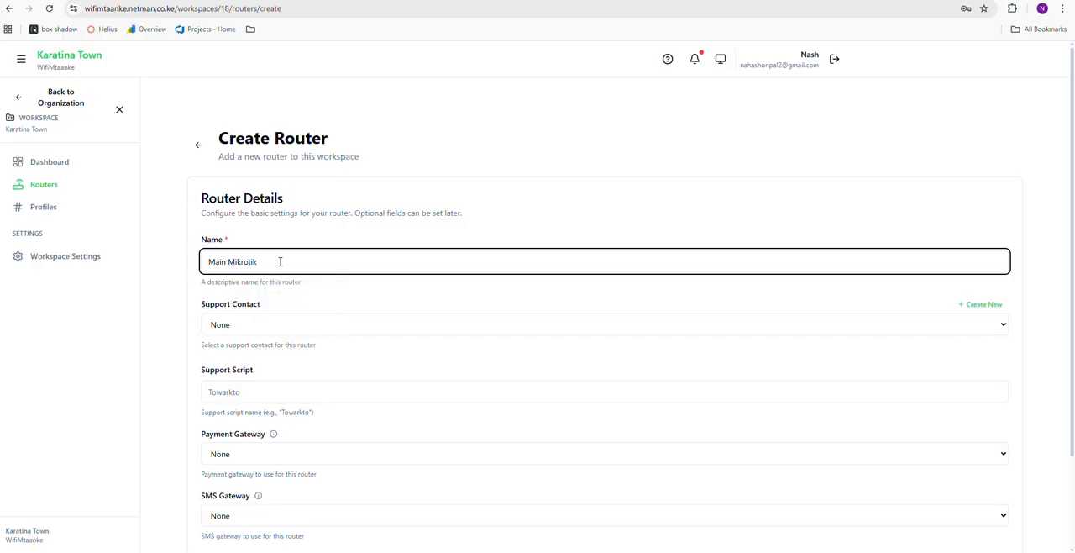
Start a new support contact from the router form and name it Karatina Town
left_click(263, 324)
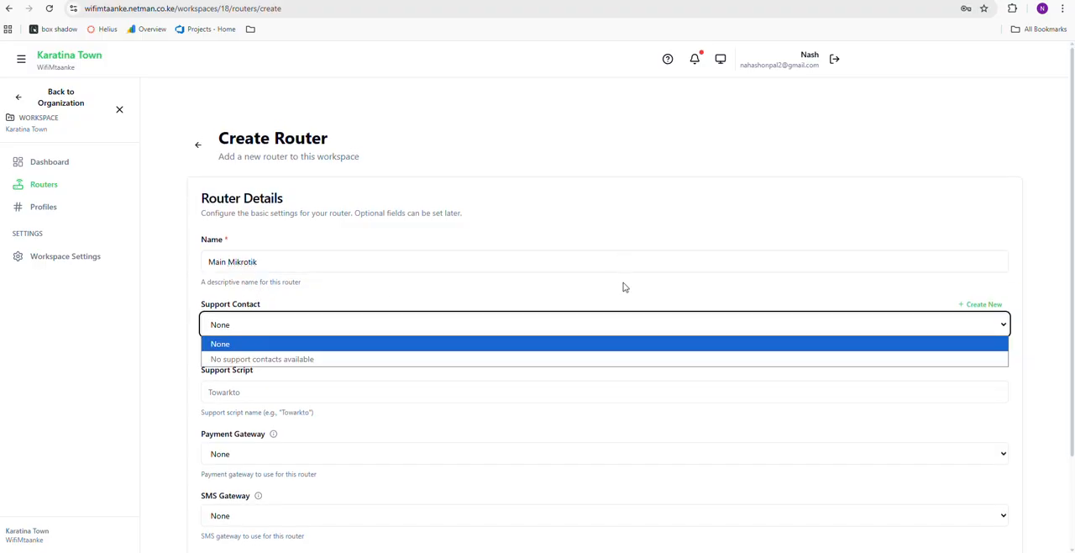
scroll(1063, 300, "down", 1)
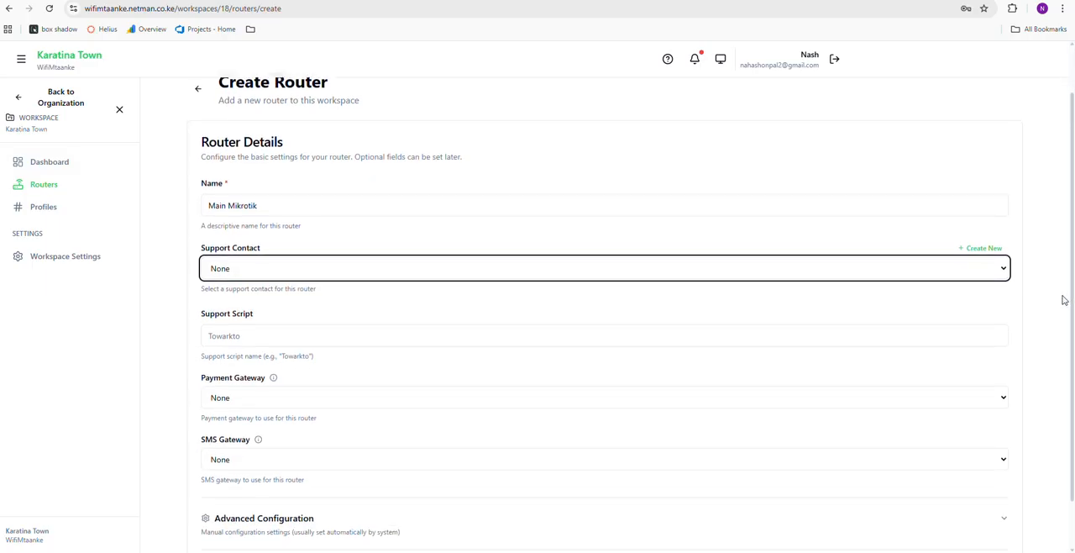
left_click(992, 249)
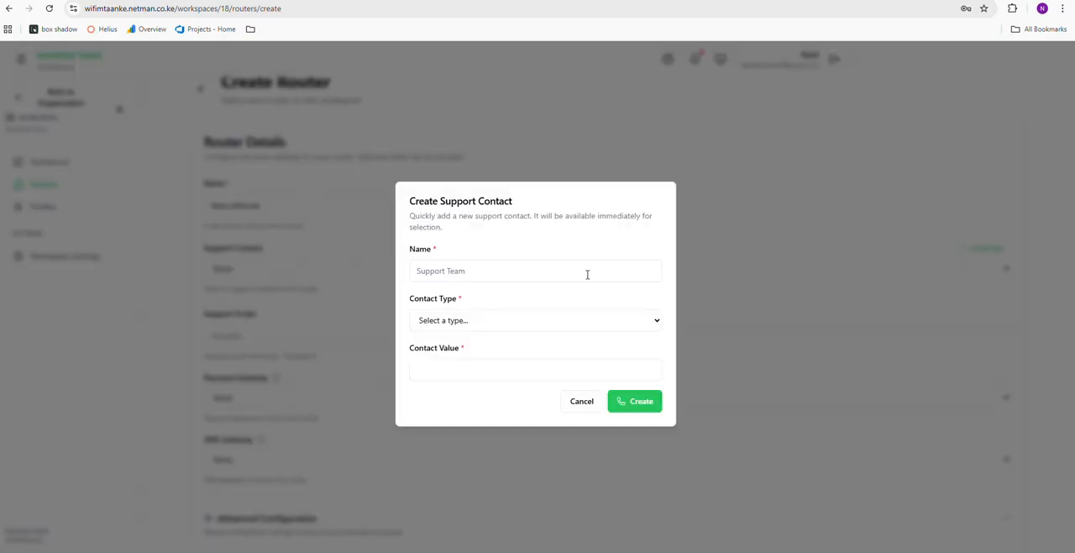
left_click(488, 269)
type("M")
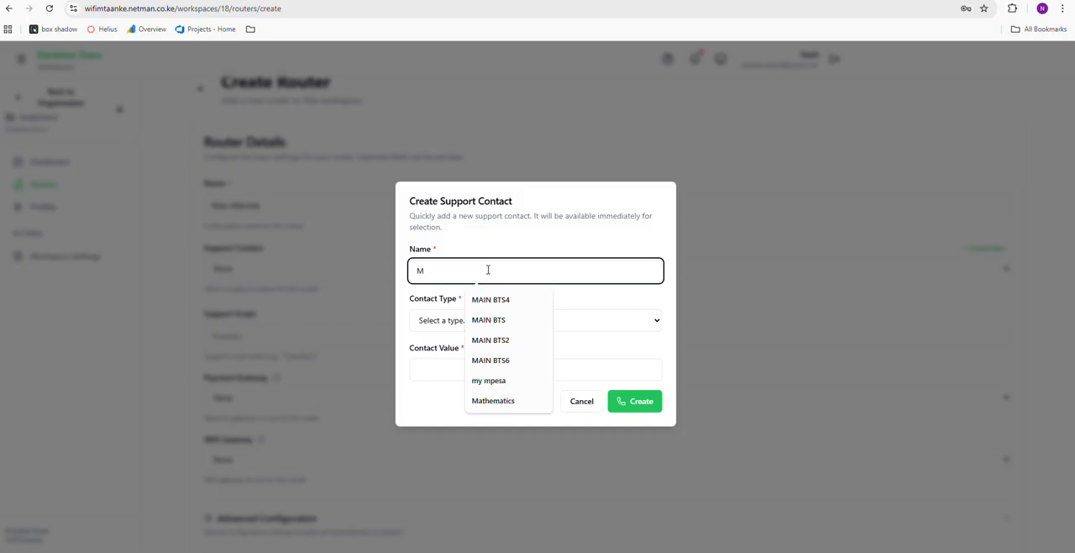
key("BackSpace")
type("Karatina Town")
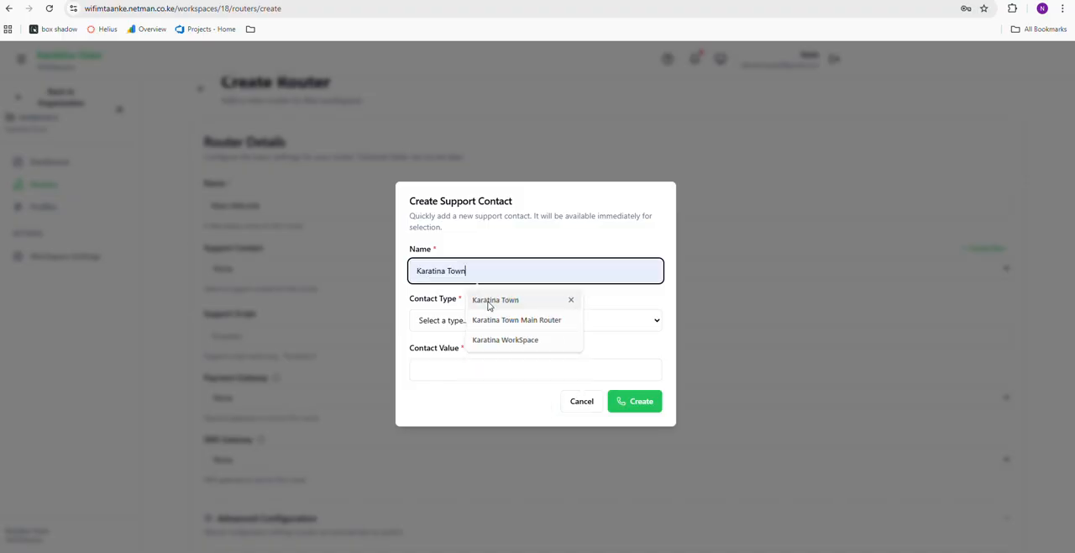
left_click(491, 300)
Set the contact type to Phone, fill in the support phone number and create the contact
left_click(451, 320)
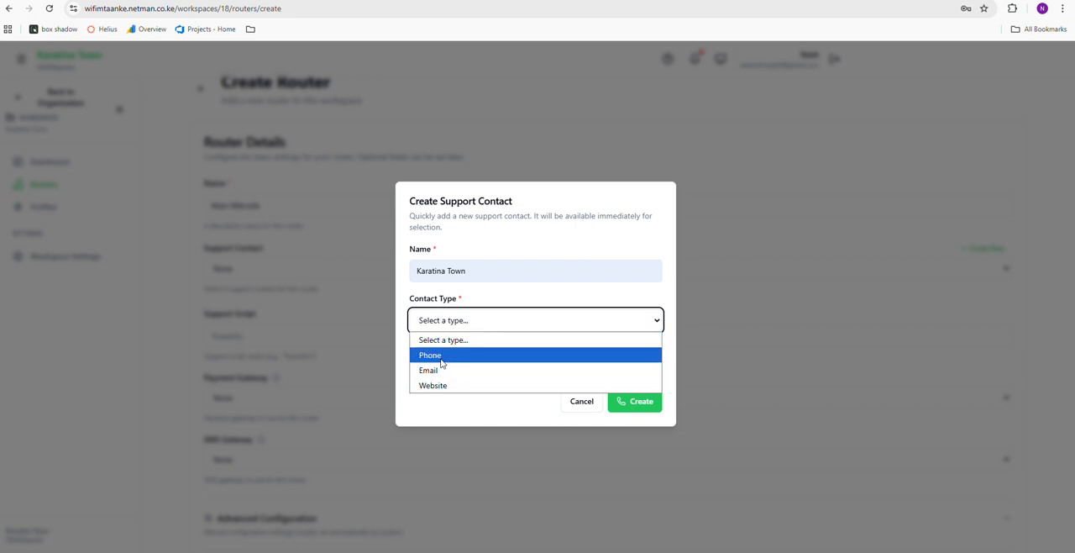
left_click(442, 356)
left_click(457, 363)
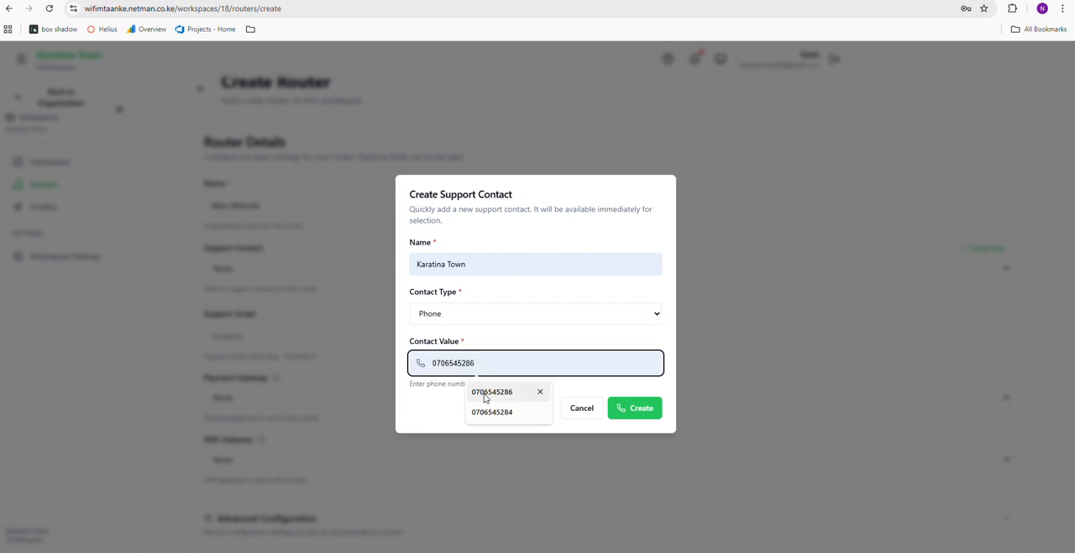
left_click(490, 393)
left_click(631, 408)
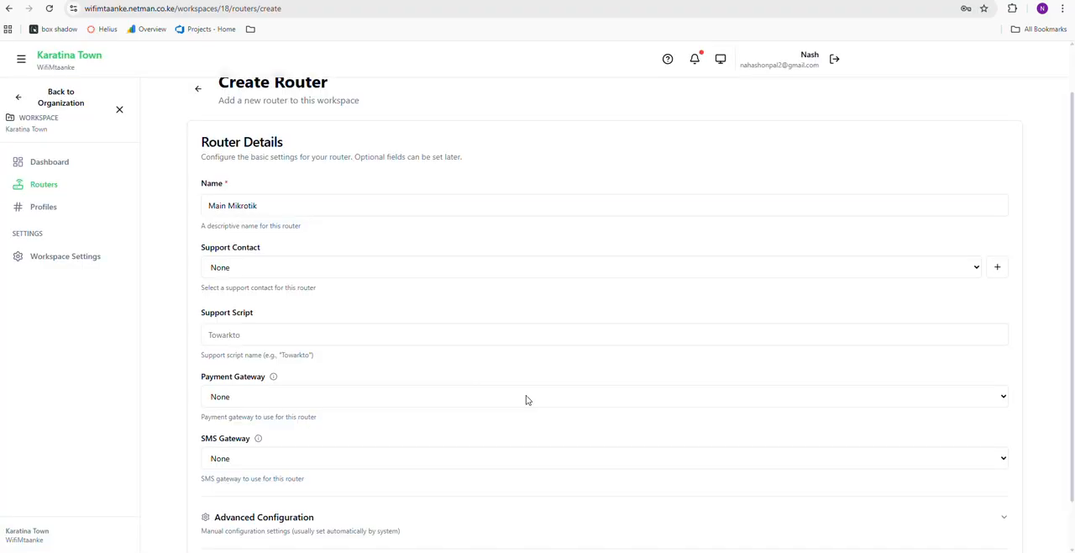
Assign the Karatina Town (PHONE) support contact to the router and look over the remaining router details
left_click(355, 270)
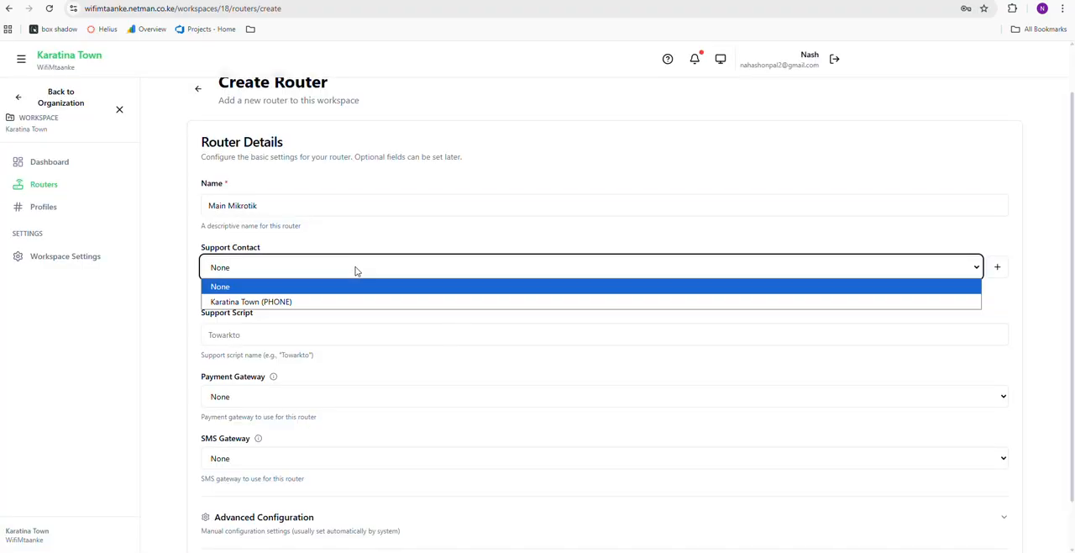
left_click(285, 304)
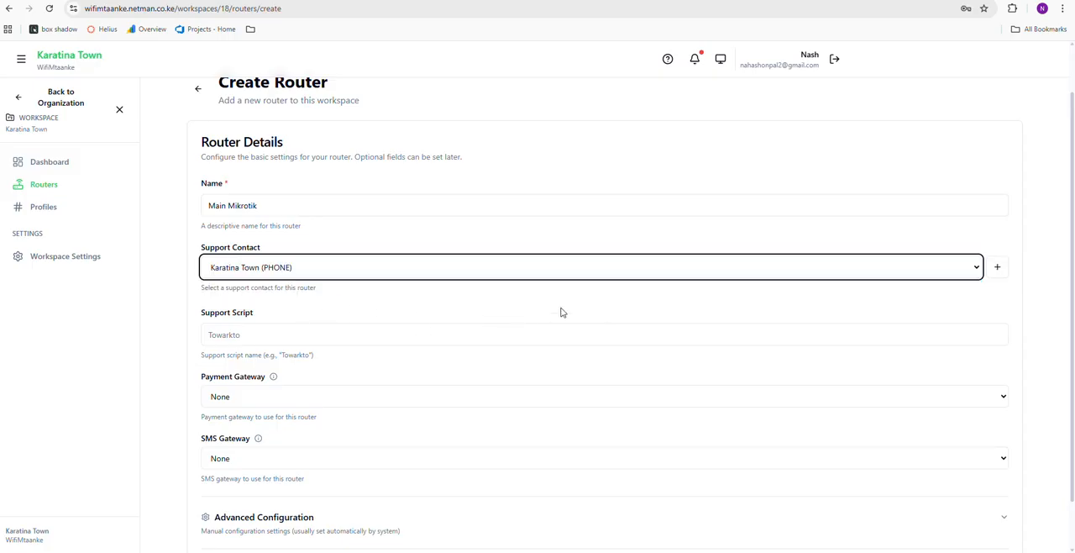
scroll(562, 312, "down", 1)
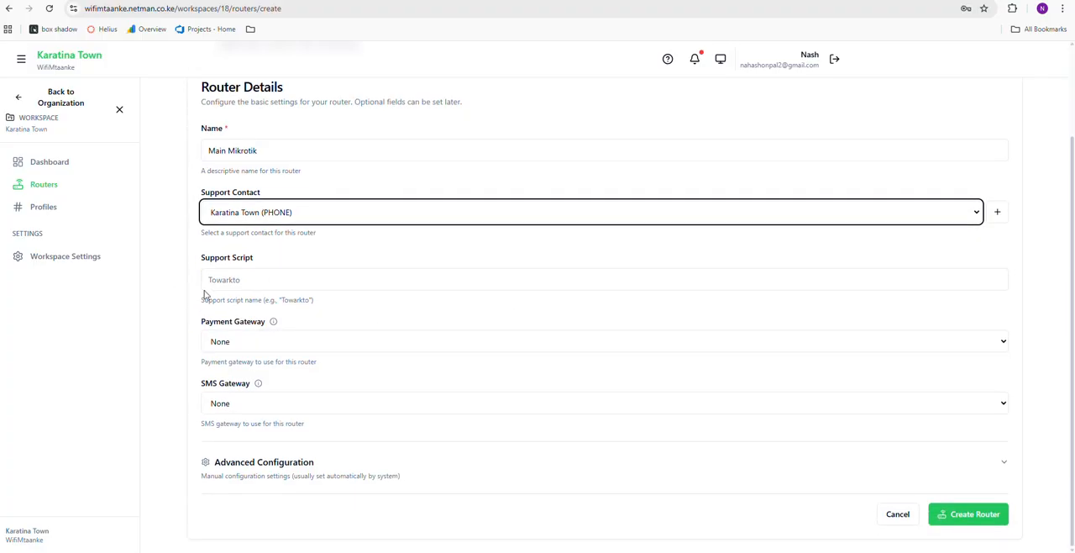
scroll(403, 271, "up", 2)
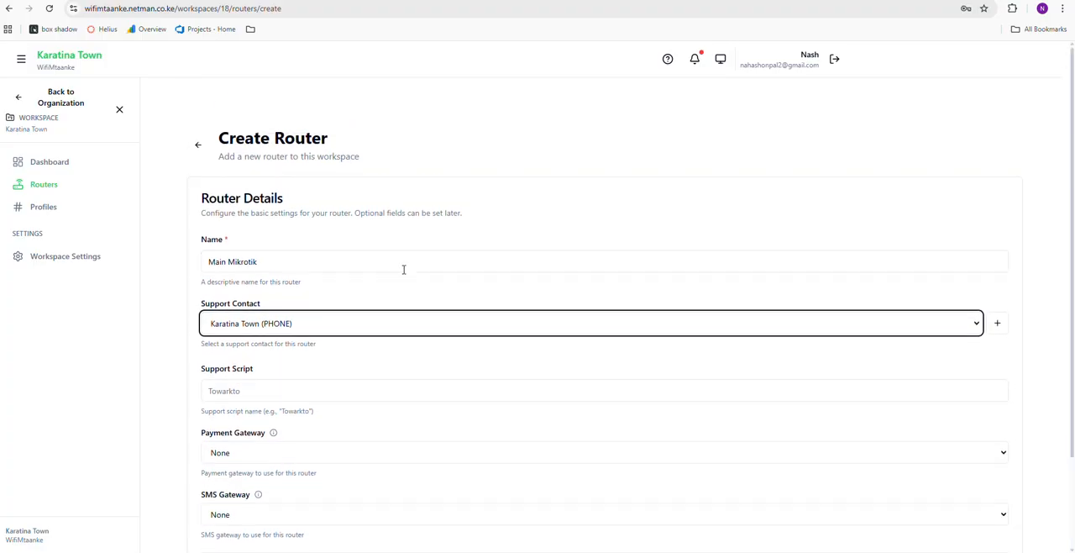
scroll(404, 269, "down", 2)
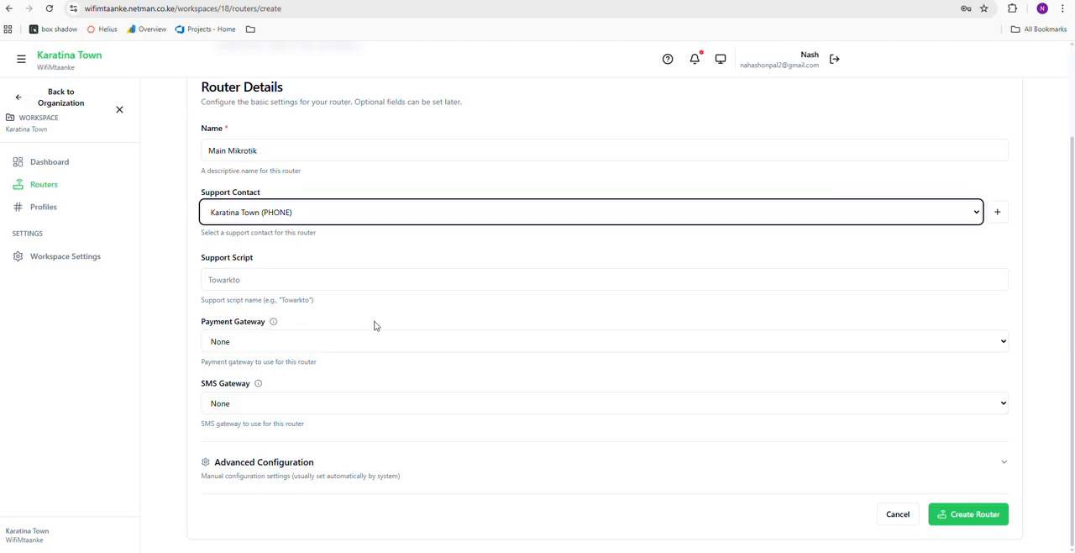
Check which payment gateways are offered for the router, keeping the selection at None
left_click(257, 344)
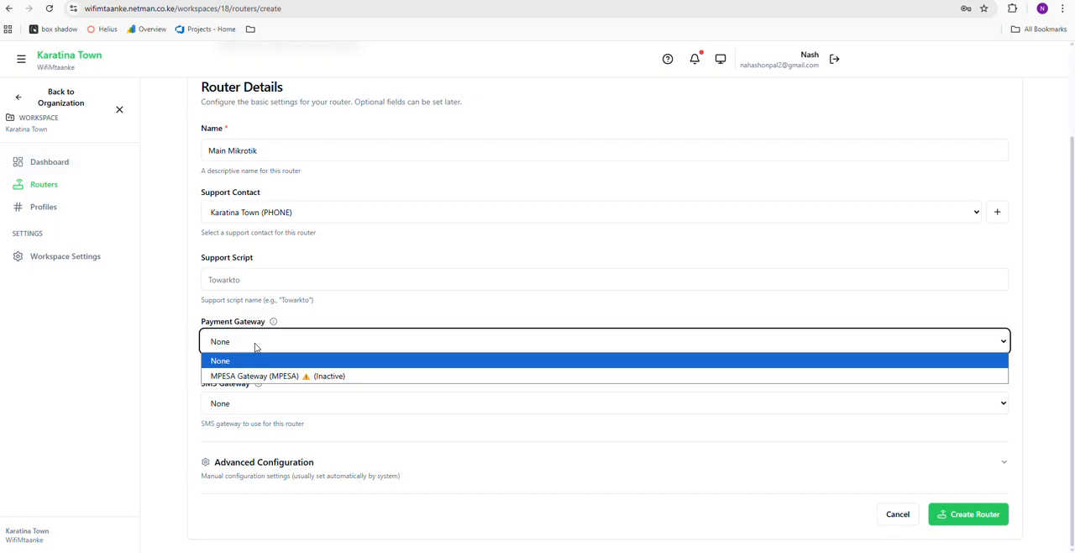
left_click(256, 348)
left_click(256, 348)
left_click(256, 348)
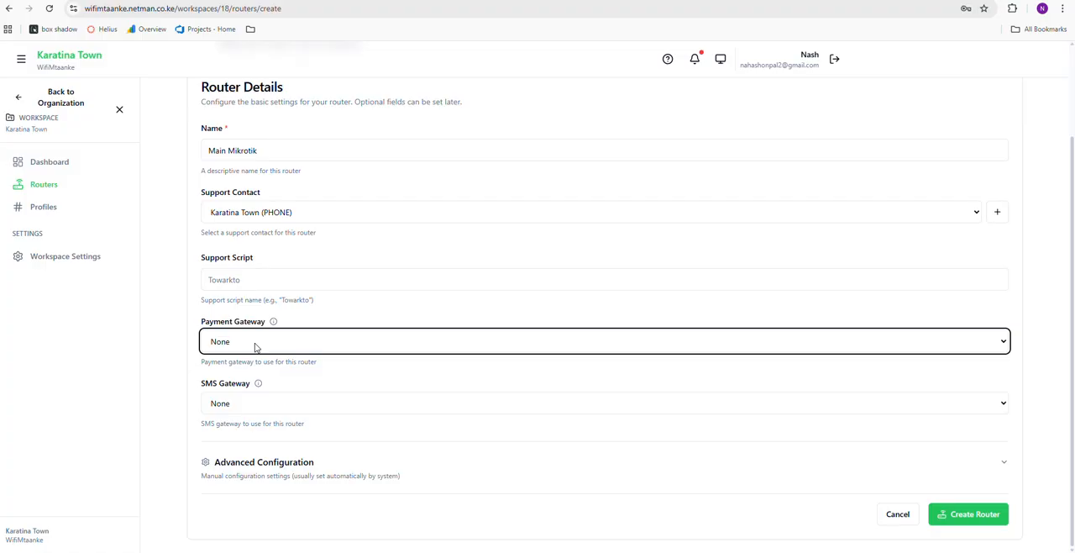
Create the Main Mikrotik router with the entered details and look over its dashboard
scroll(523, 423, "up", 2)
scroll(502, 429, "down", 2)
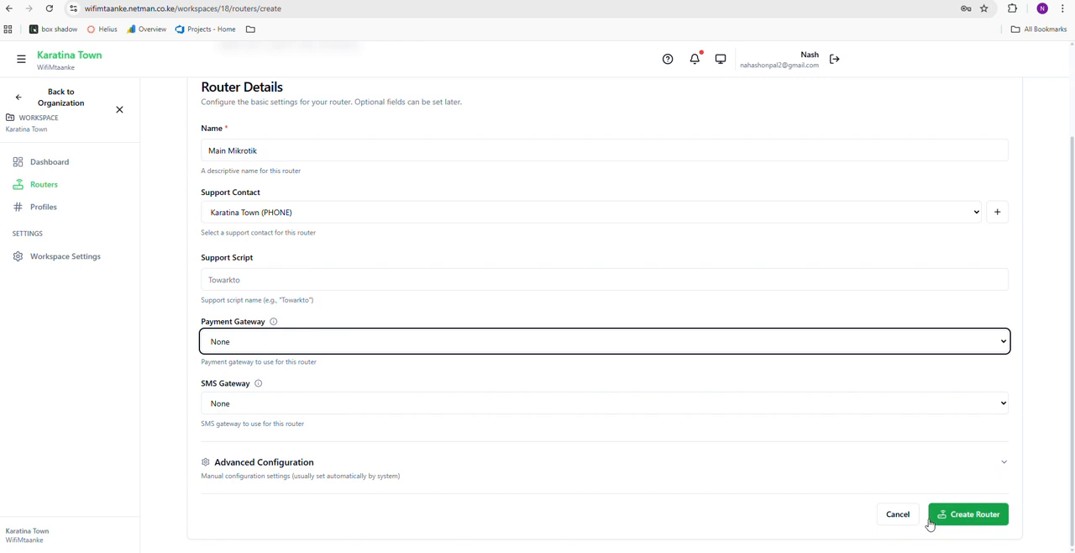
left_click(977, 519)
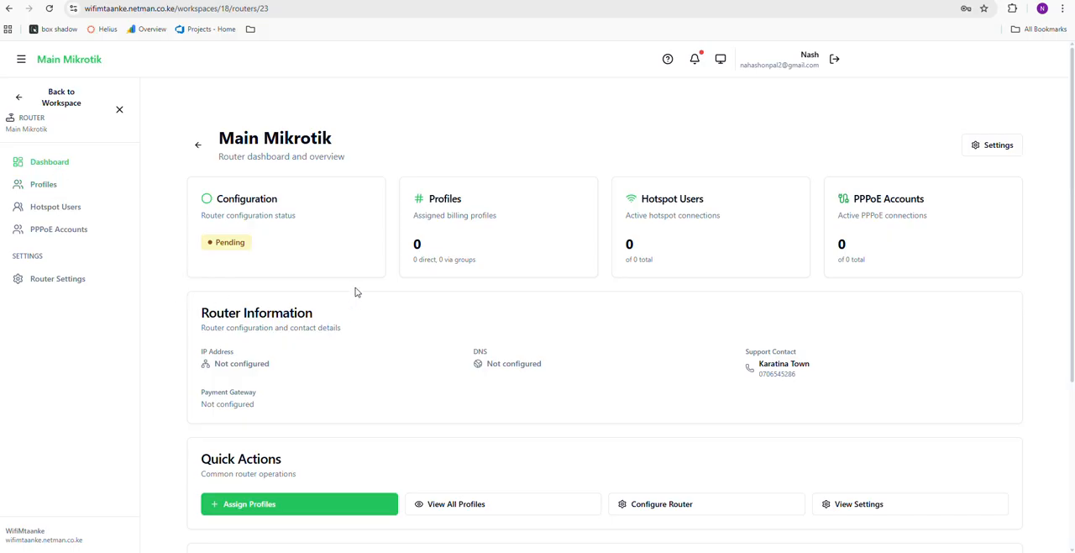
scroll(355, 292, "down", 3)
scroll(355, 294, "up", 1)
scroll(355, 294, "down", 2)
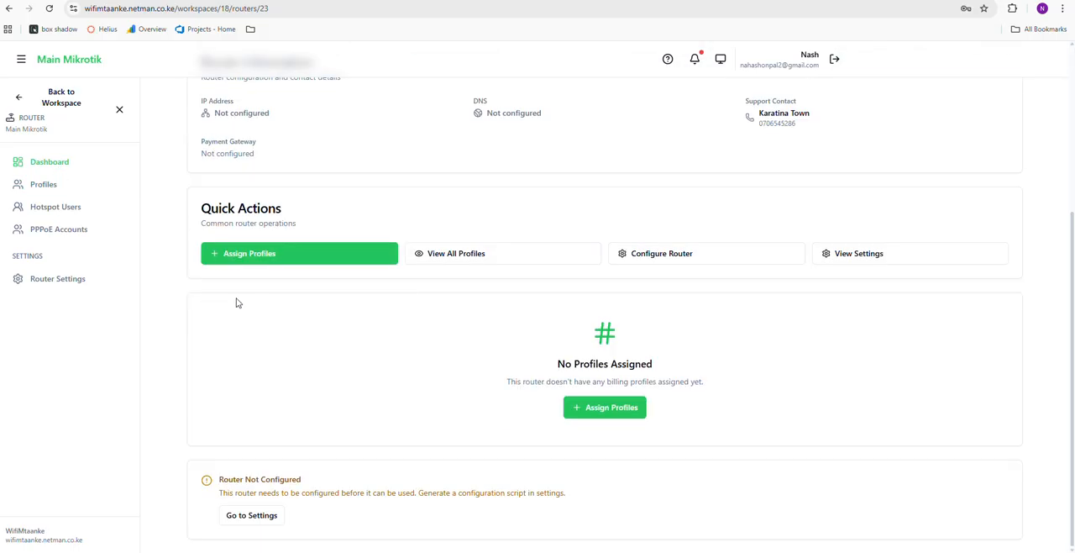
Open the settings of the Main Mikrotik router and review its Configuration Status section
left_click(70, 288)
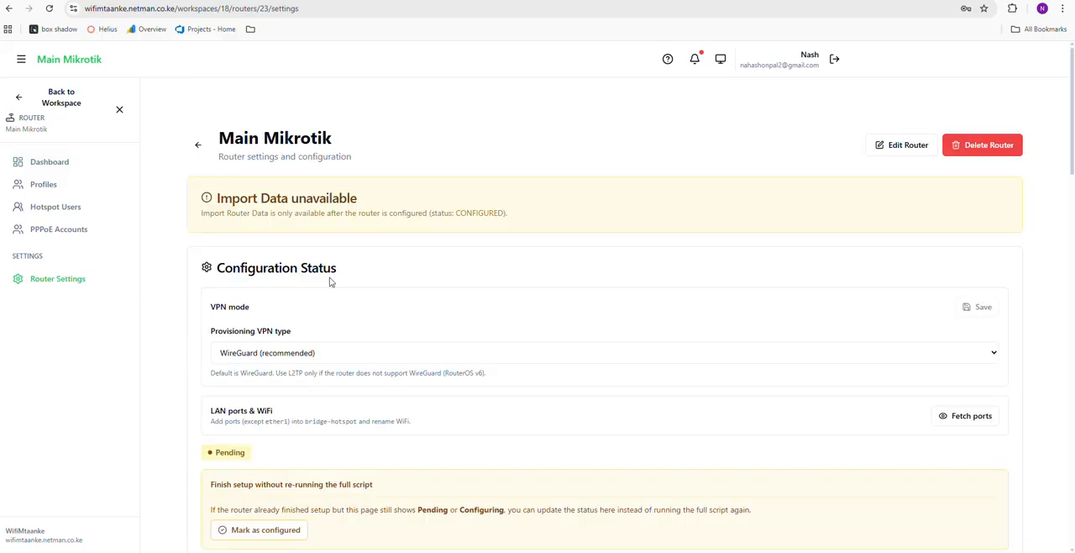
scroll(506, 290, "down", 3)
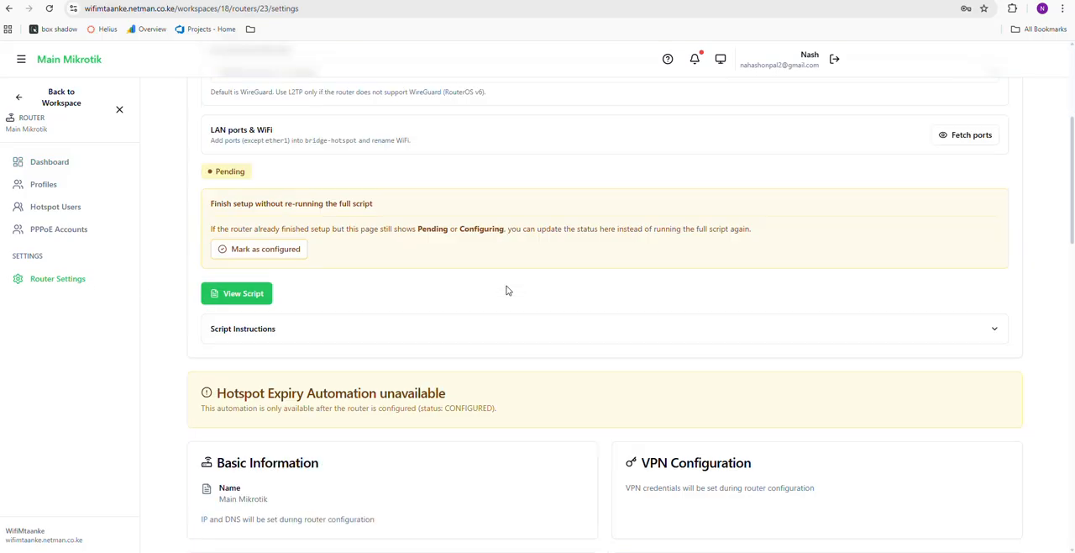
scroll(507, 290, "down", 1)
scroll(506, 291, "up", 3)
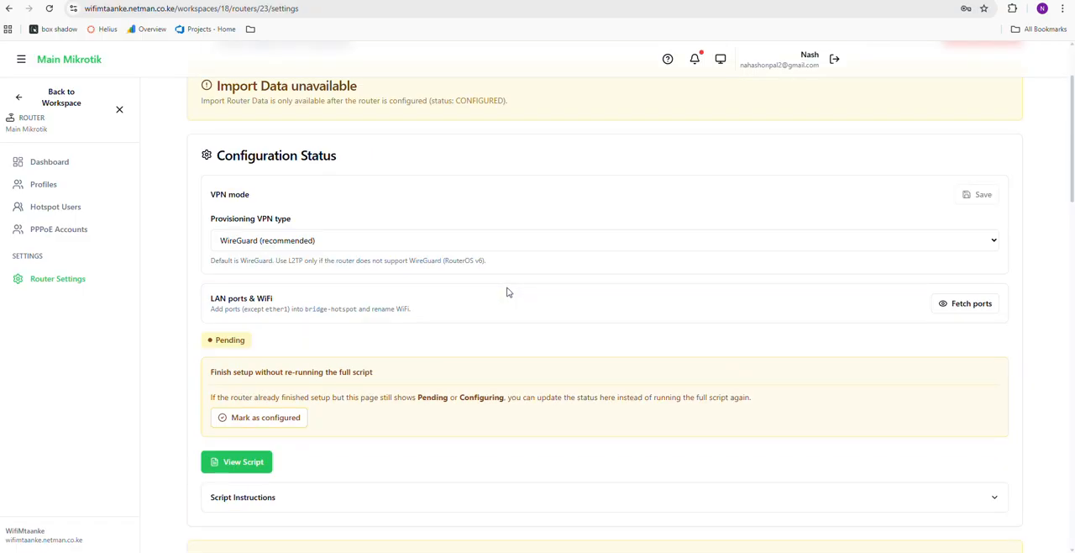
left_click_drag(222, 152, 341, 168)
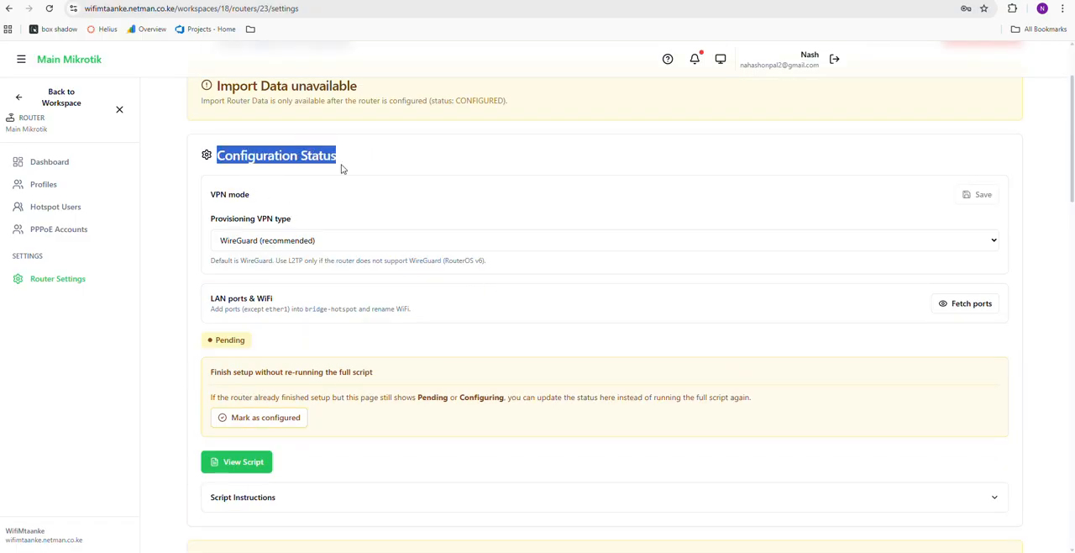
left_click(341, 169)
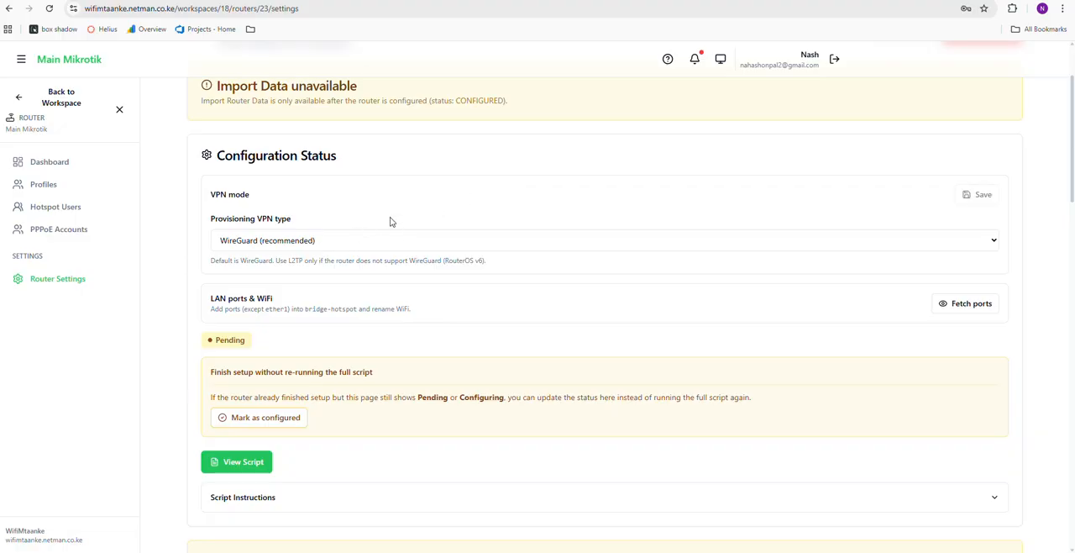
Check which provisioning VPN types are offered for the router, keeping WireGuard (recommended) selected
scroll(391, 220, "up", 1)
scroll(391, 220, "down", 1)
left_click(377, 247)
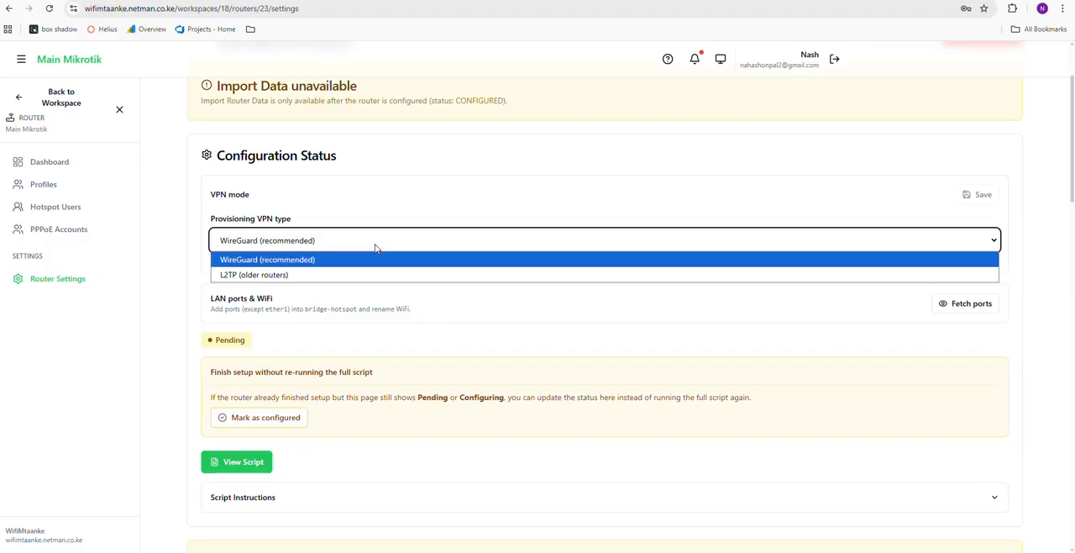
left_click(318, 300)
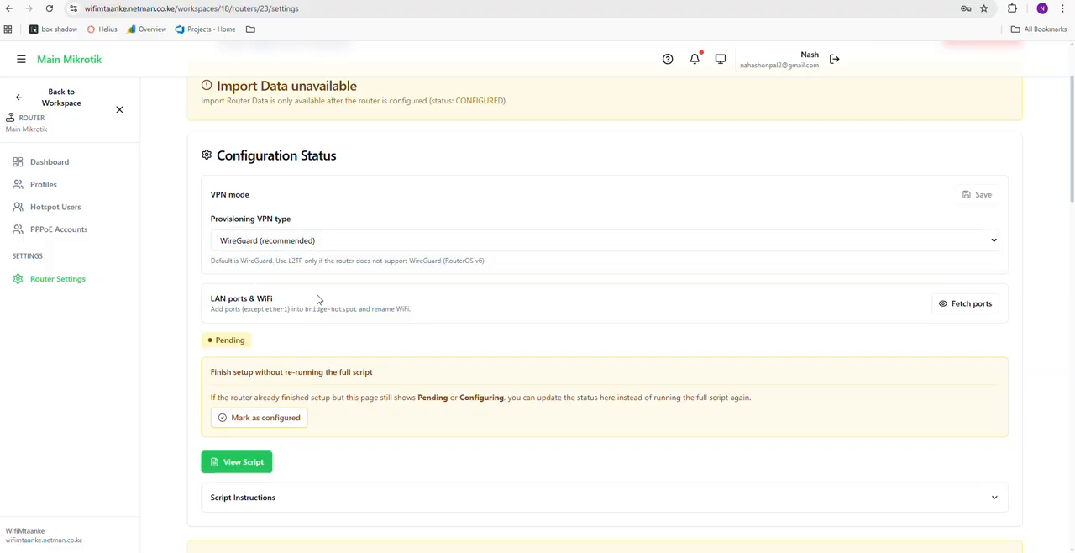
Open the router's configuration script and copy it
scroll(331, 280, "down", 1)
scroll(332, 279, "down", 1)
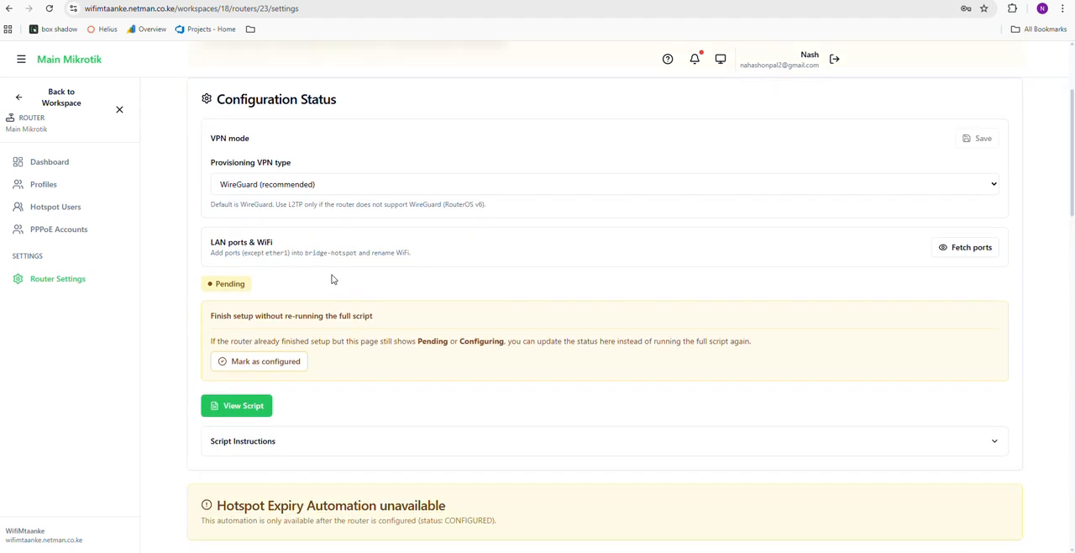
left_click(249, 408)
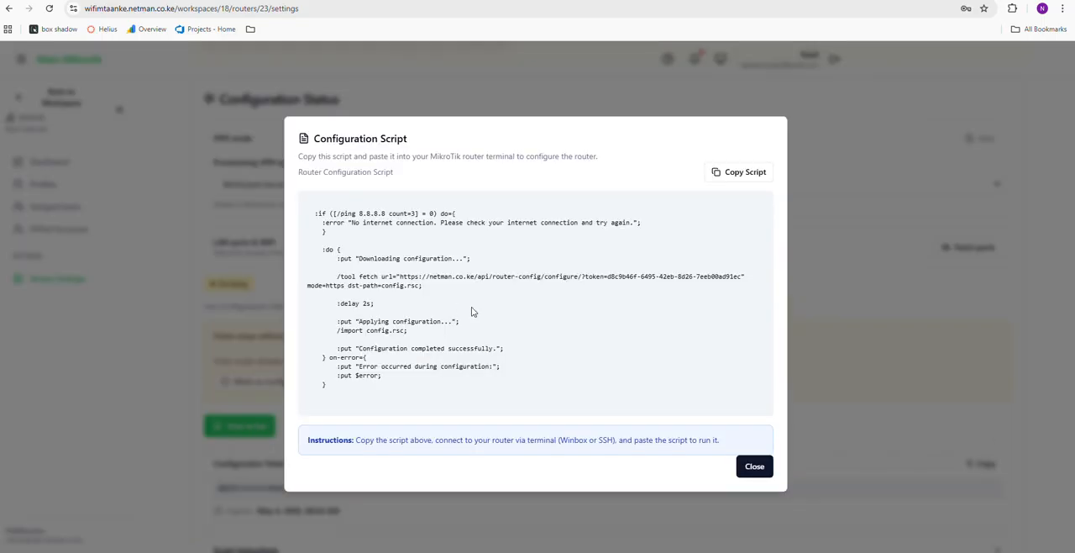
left_click(733, 178)
Switch to WinBox, dismiss the lost connection, clear the password and connect as admin to the neighbouring RB951Ui-2HnD router
left_click(674, 551)
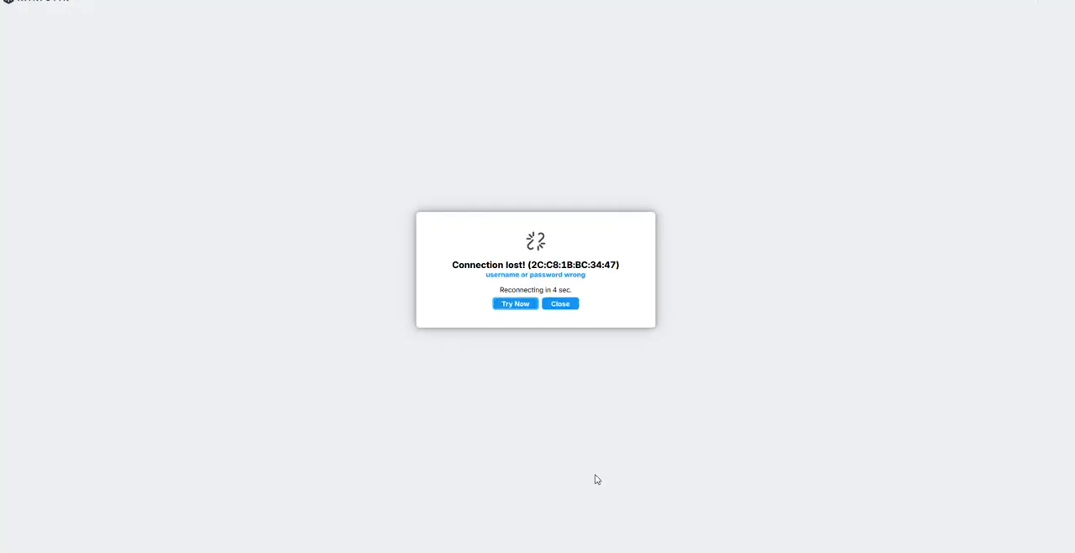
left_click(561, 304)
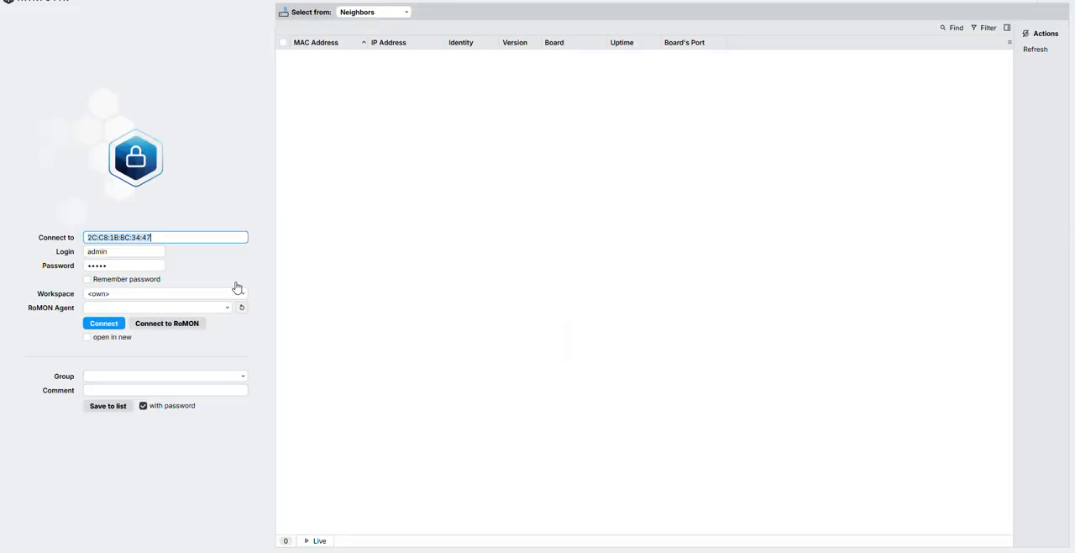
left_click(134, 265)
key("BackSpace")
key("BackSpace")
key("BackSpace")
key("BackSpace")
key("BackSpace")
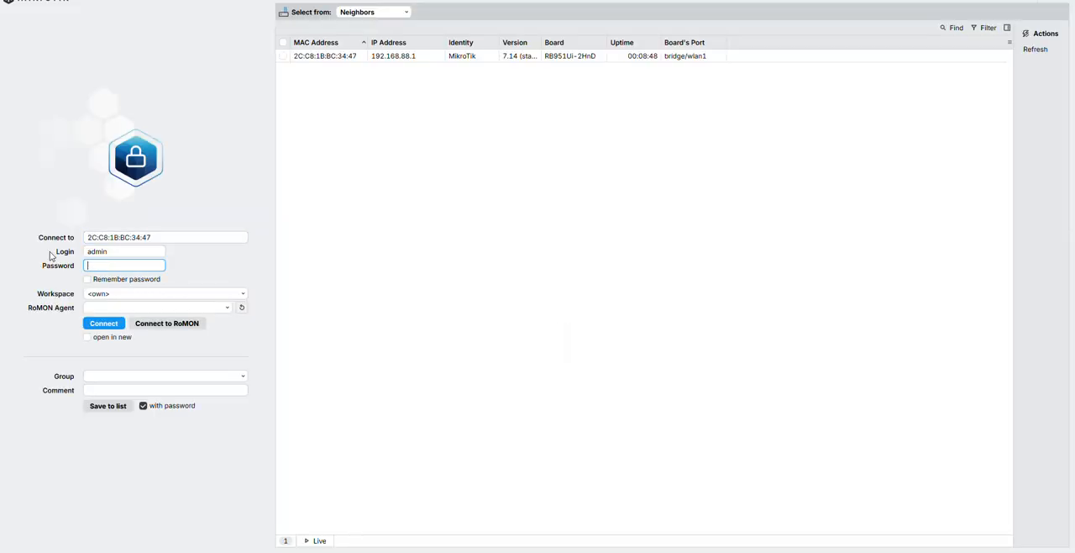
left_click(335, 55)
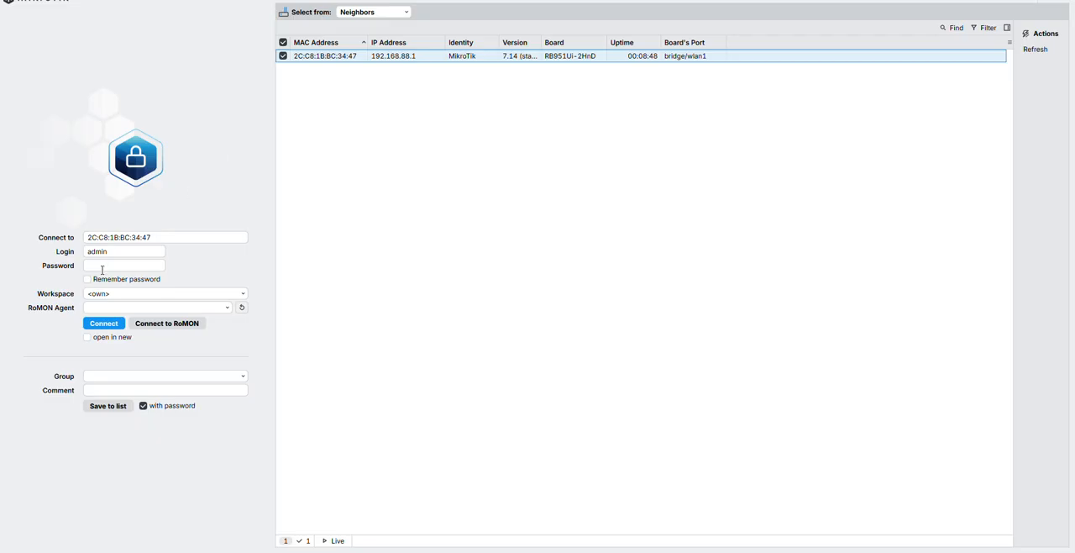
left_click(104, 324)
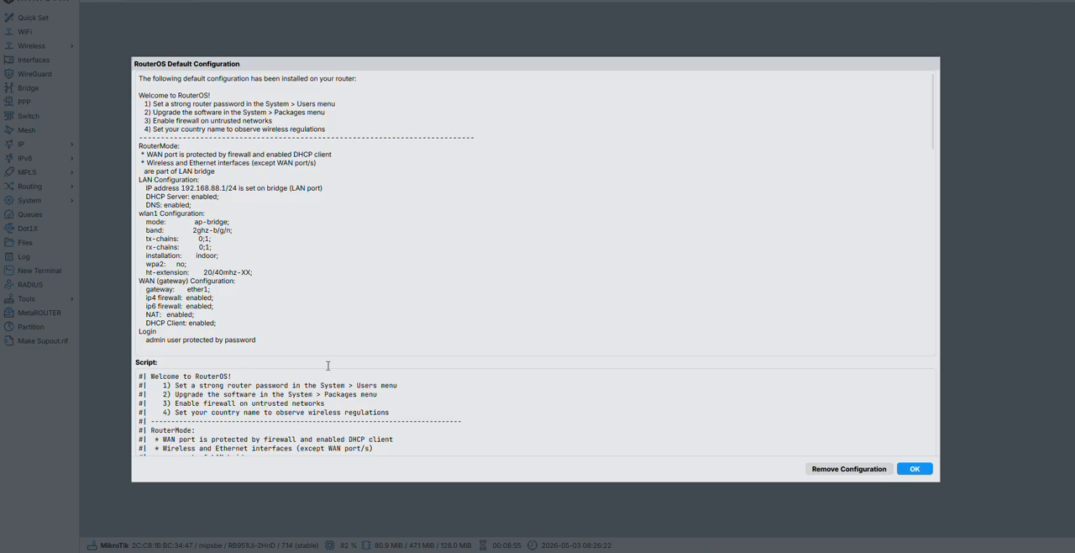
Accept the RouterOS default configuration and set a new router password, filling in the new and confirm password fields
left_click(922, 468)
left_click(584, 270)
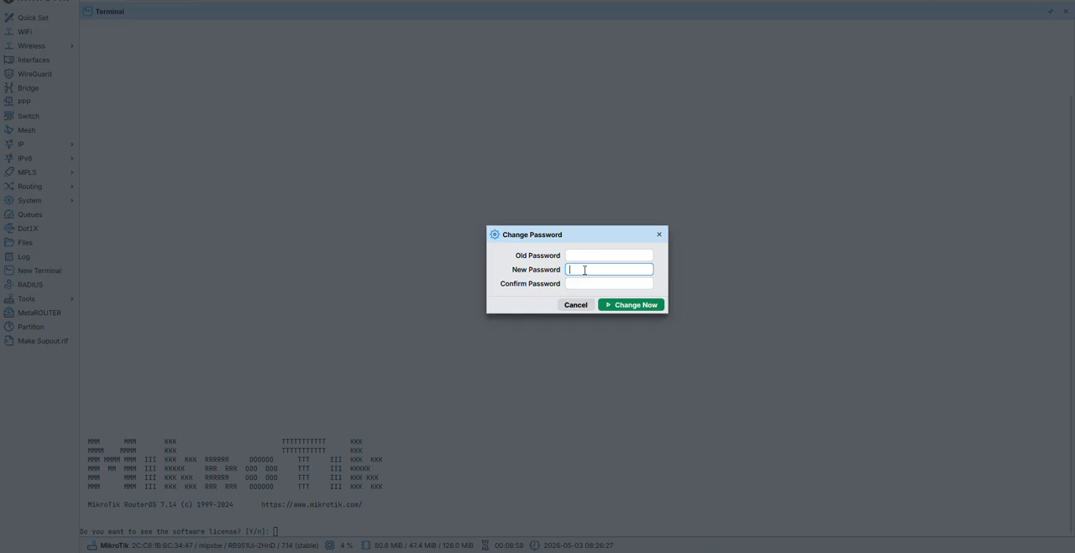
type("a")
left_click(580, 283)
type("ad")
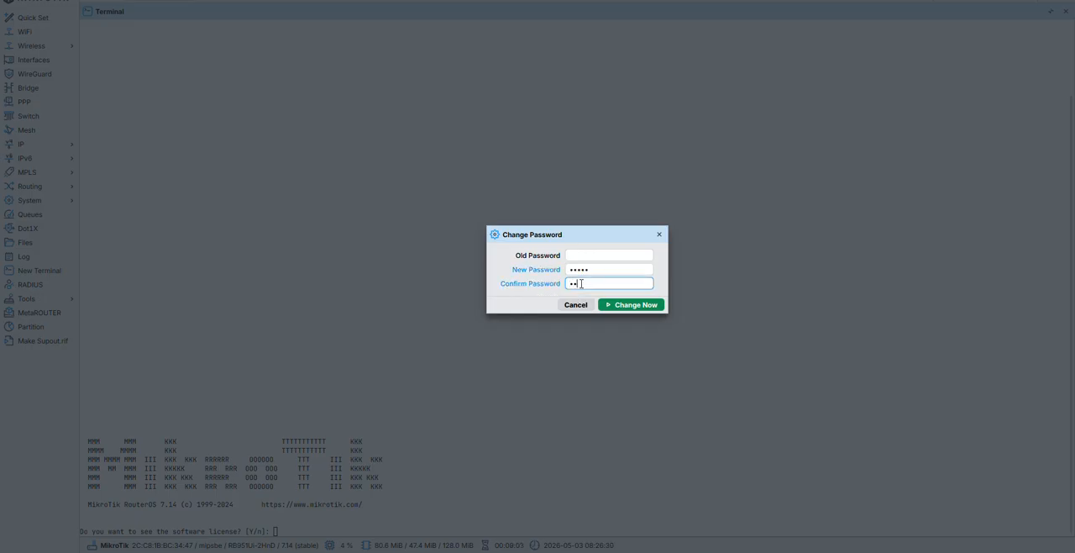
left_click(626, 306)
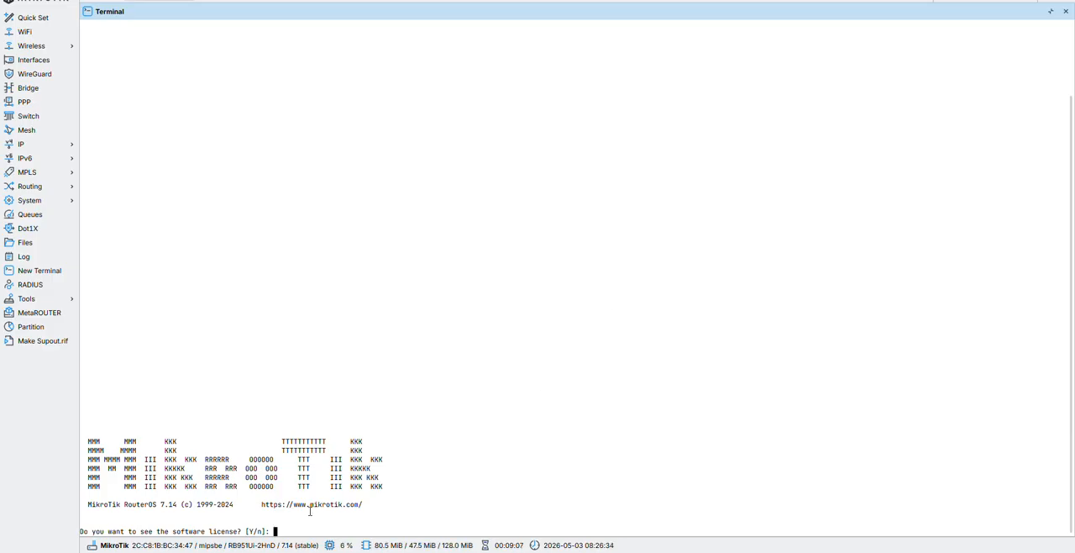
Decline viewing the software license and run the copied configuration script in the router's terminal
type("n")
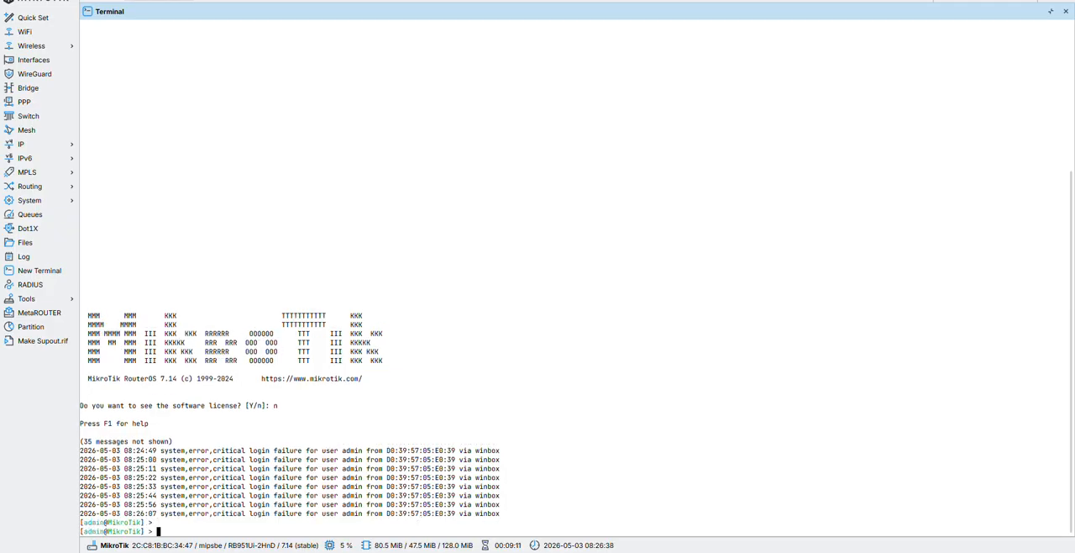
right_click(198, 535)
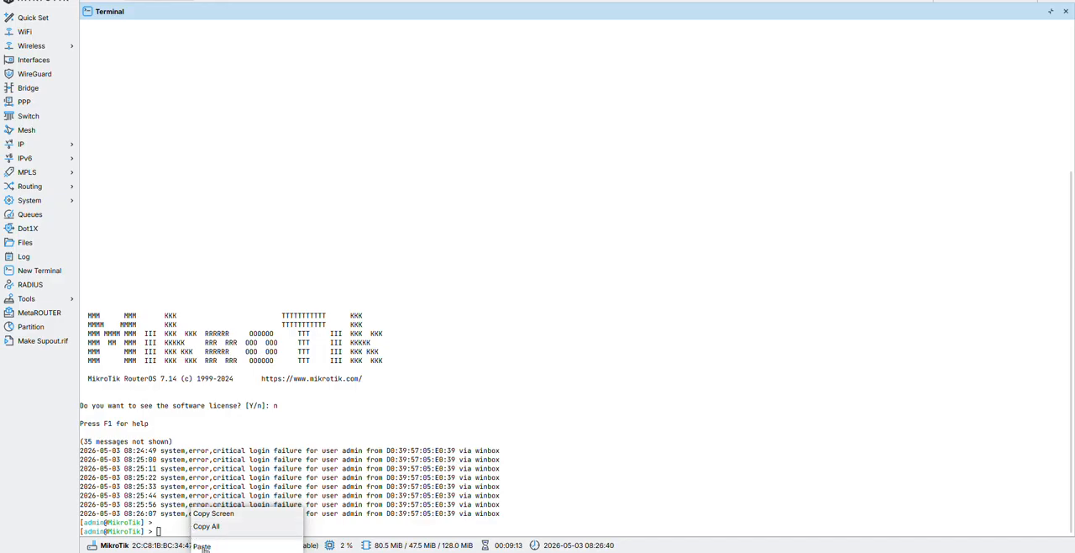
left_click(203, 547)
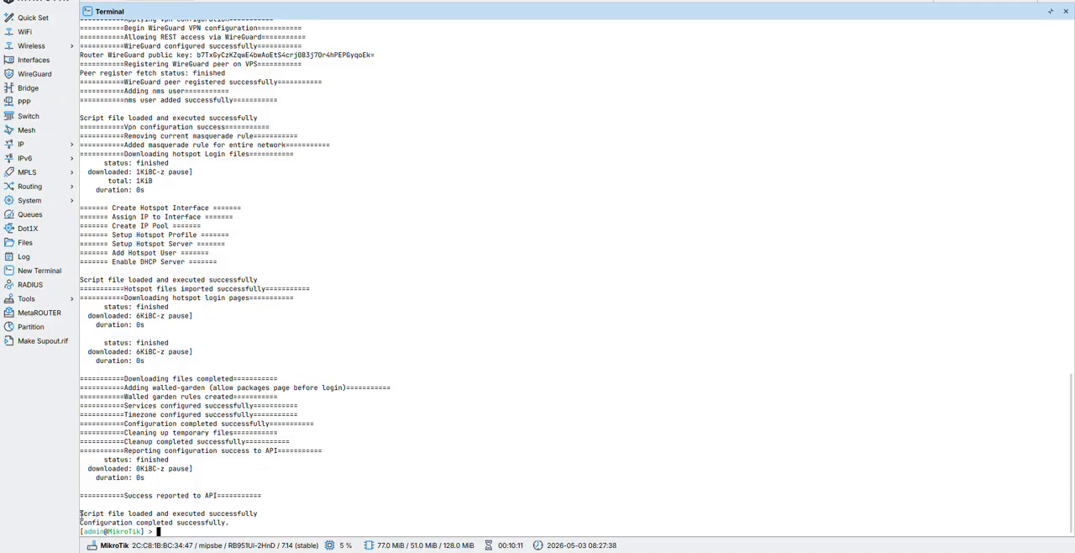
Examine the script's terminal output, including the final completion lines, the VPN configuration section and the router's WireGuard public key
left_click_drag(82, 513, 157, 508)
left_click_drag(85, 513, 231, 521)
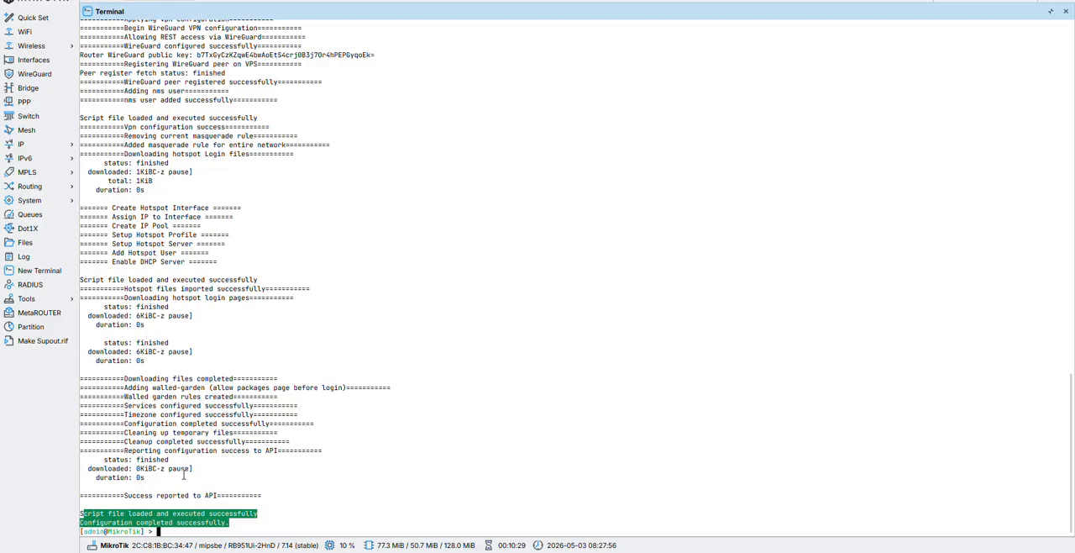
left_click_drag(124, 495, 217, 495)
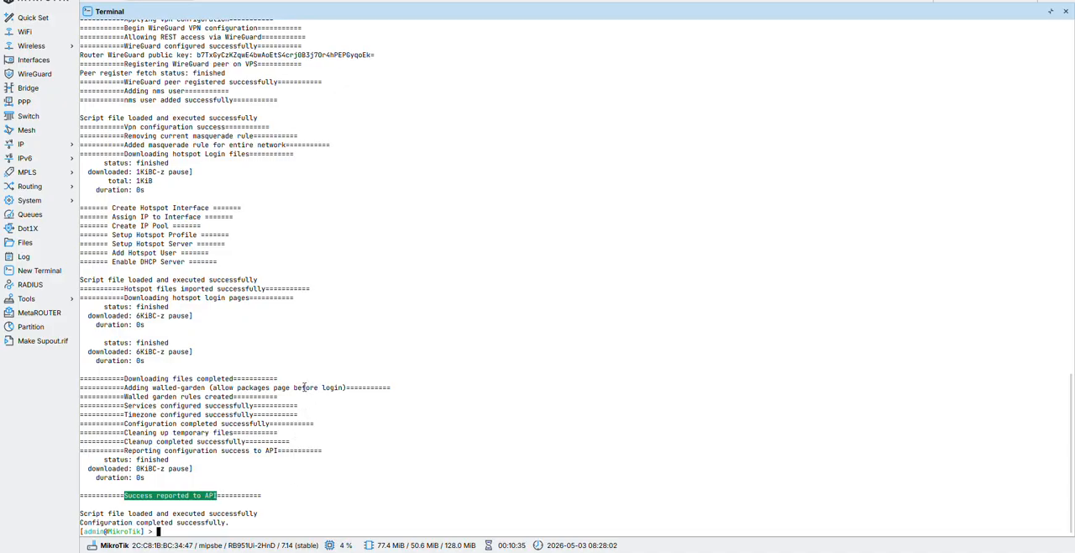
scroll(304, 395, "up", 2)
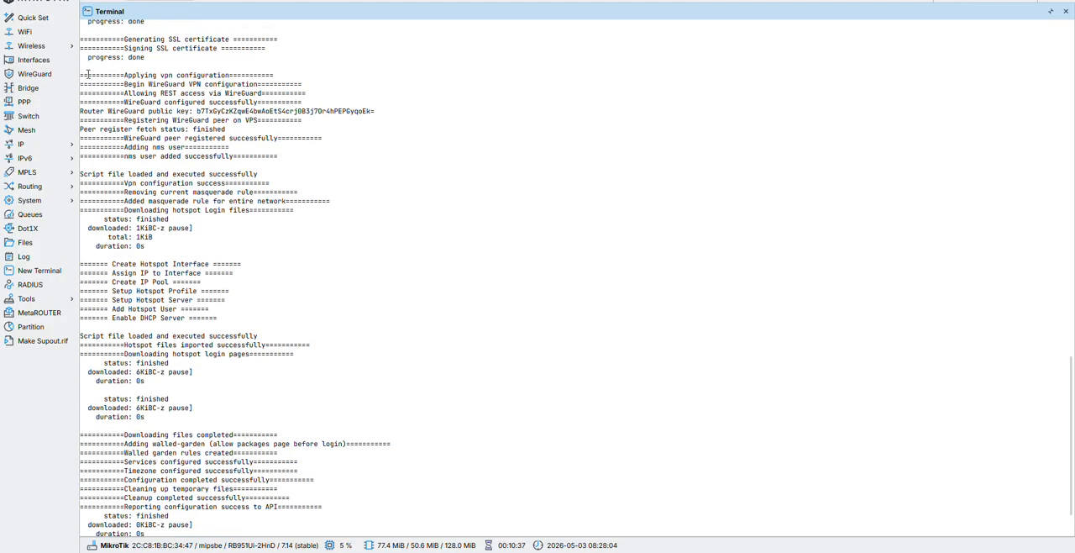
left_click_drag(82, 75, 245, 141)
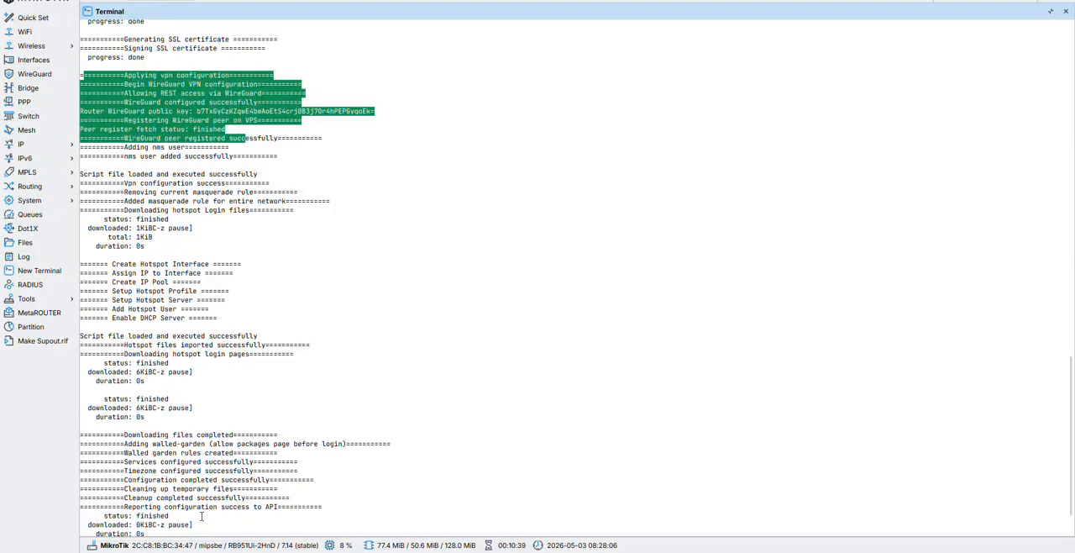
scroll(201, 517, "down", 2)
left_click(261, 429)
scroll(261, 430, "up", 8)
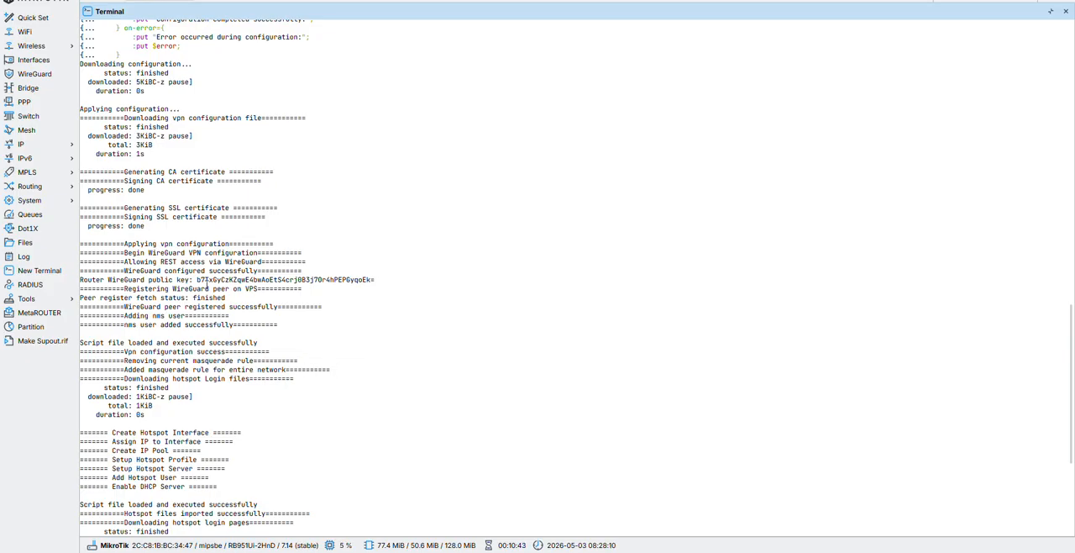
left_click_drag(197, 280, 412, 278)
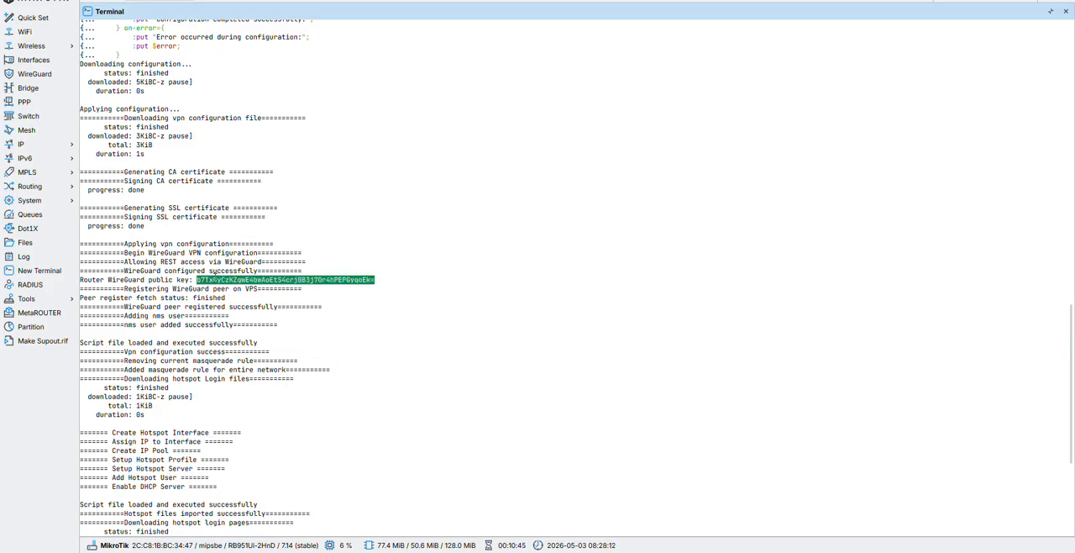
left_click(35, 74)
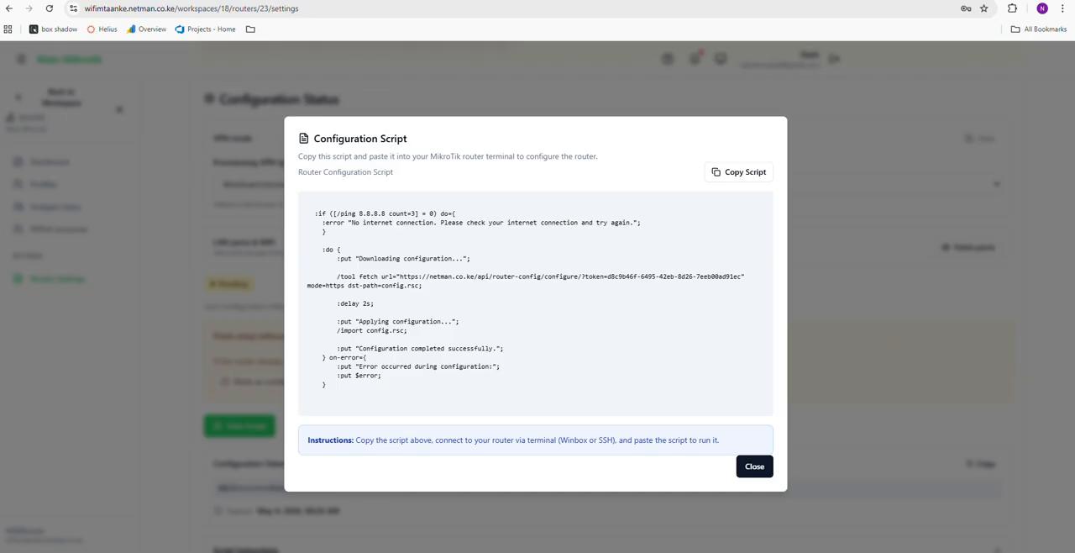
Switch back to NetMan, close the configuration script and check the router's configuration status
left_click(750, 467)
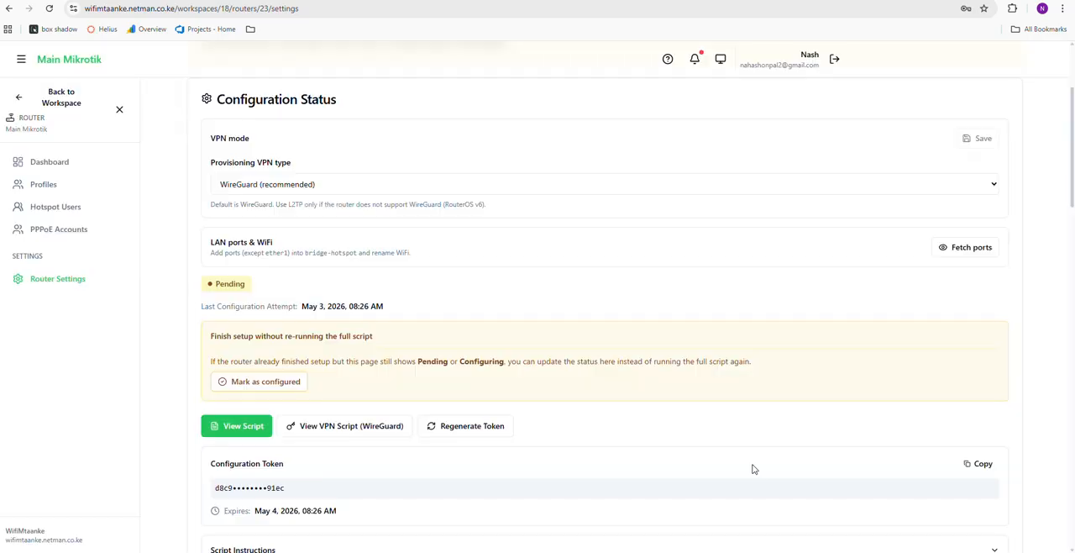
scroll(465, 288, "down", 1)
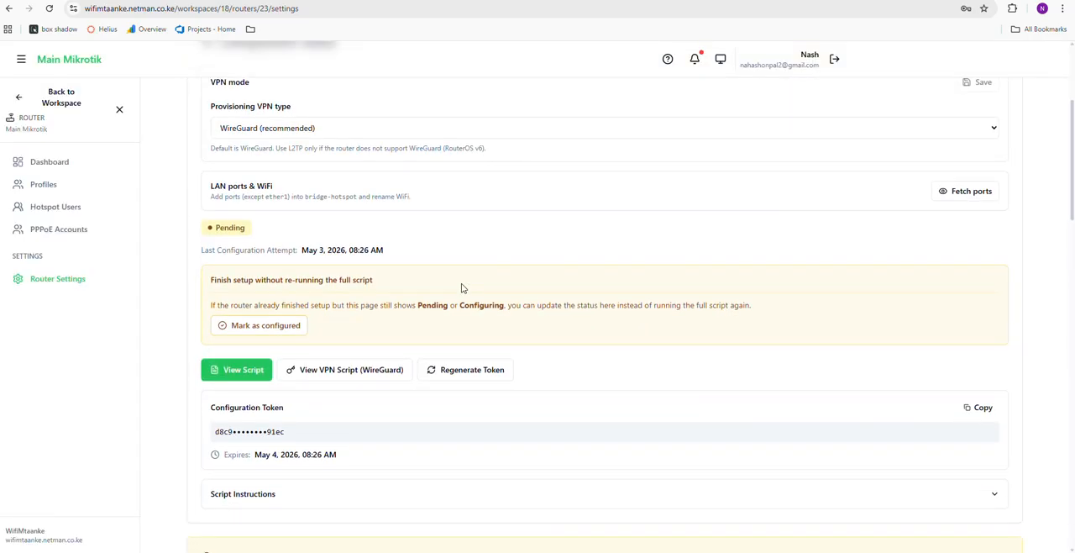
scroll(461, 288, "up", 3)
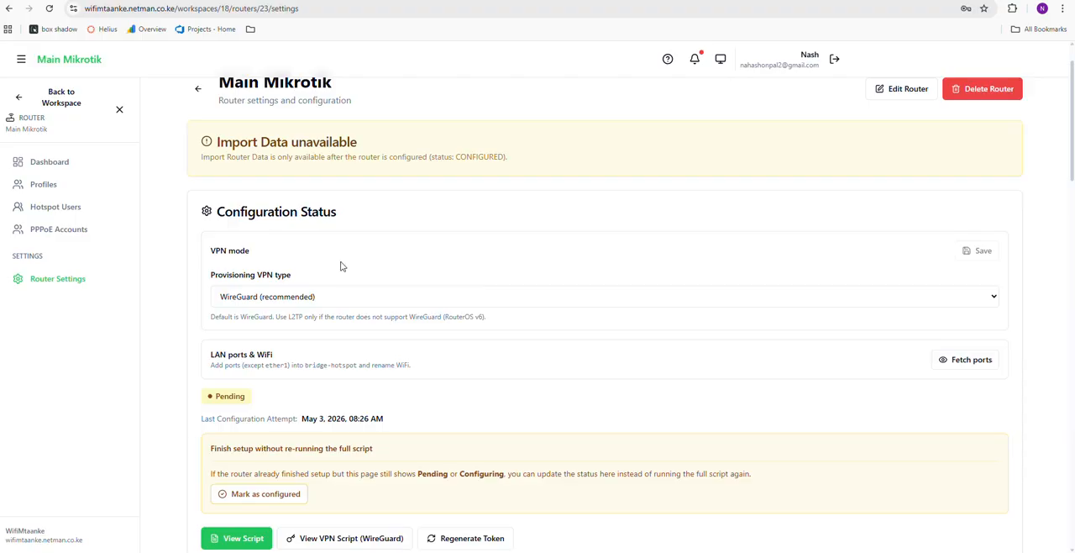
Reload the router settings page, skip the quick tour and look over the router's basic, VPN and support information
left_click(51, 12)
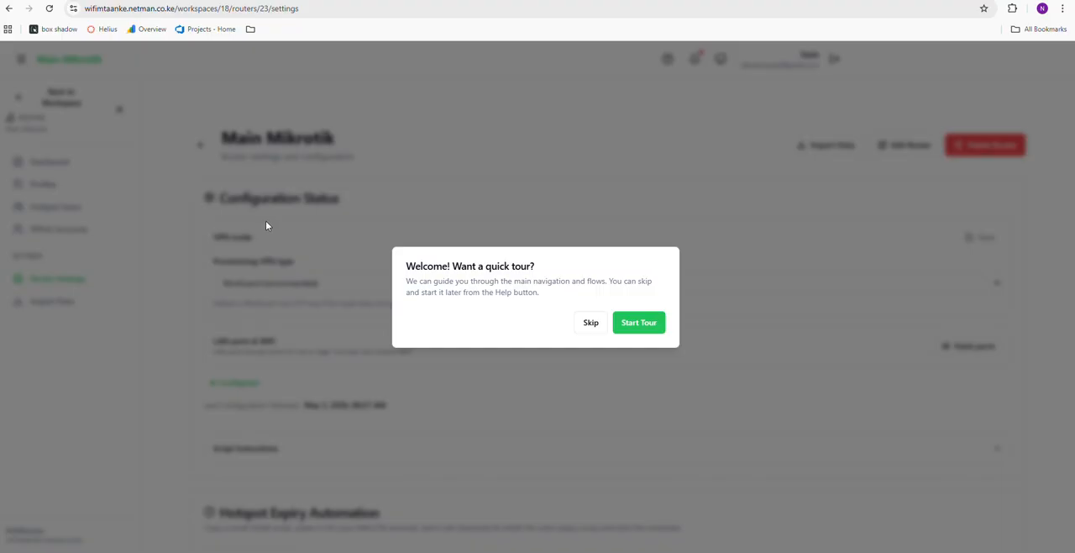
left_click(592, 326)
scroll(592, 329, "down", 5)
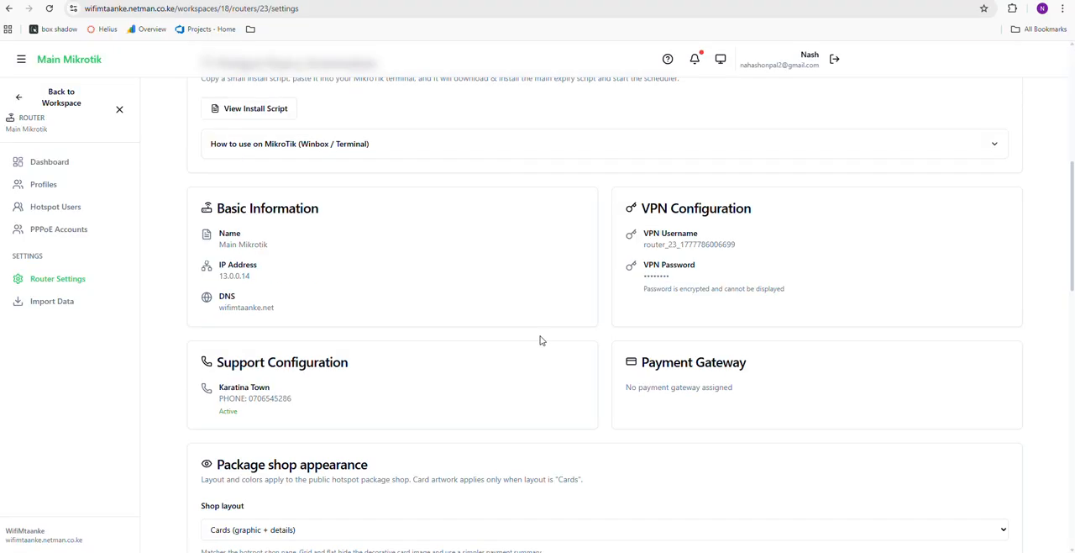
Examine the Main Mikrotik router's configuration status and look through the sections of its settings page
scroll(304, 245, "up", 2)
scroll(283, 221, "up", 3)
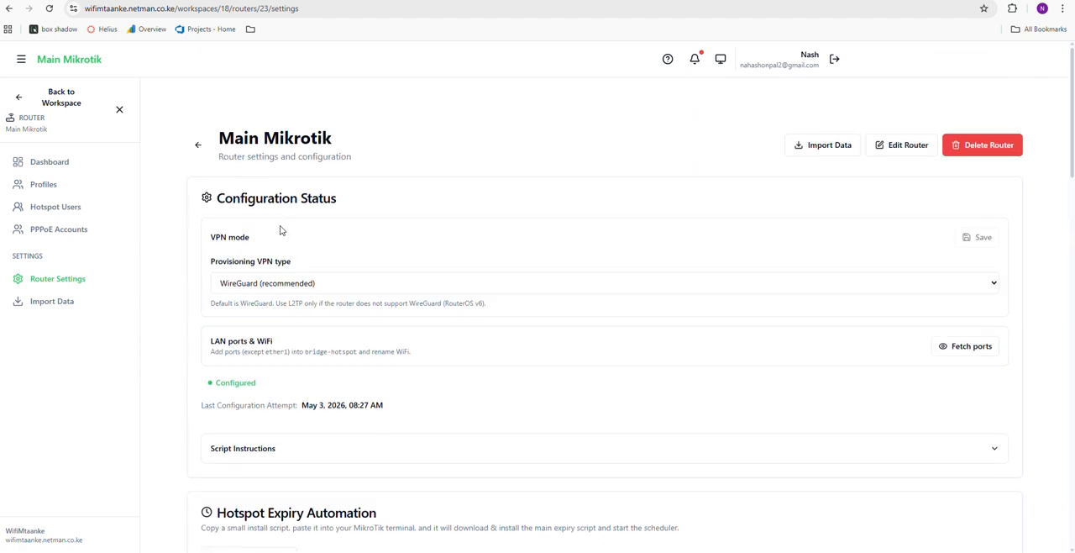
left_click_drag(215, 384, 316, 387)
scroll(390, 308, "down", 1)
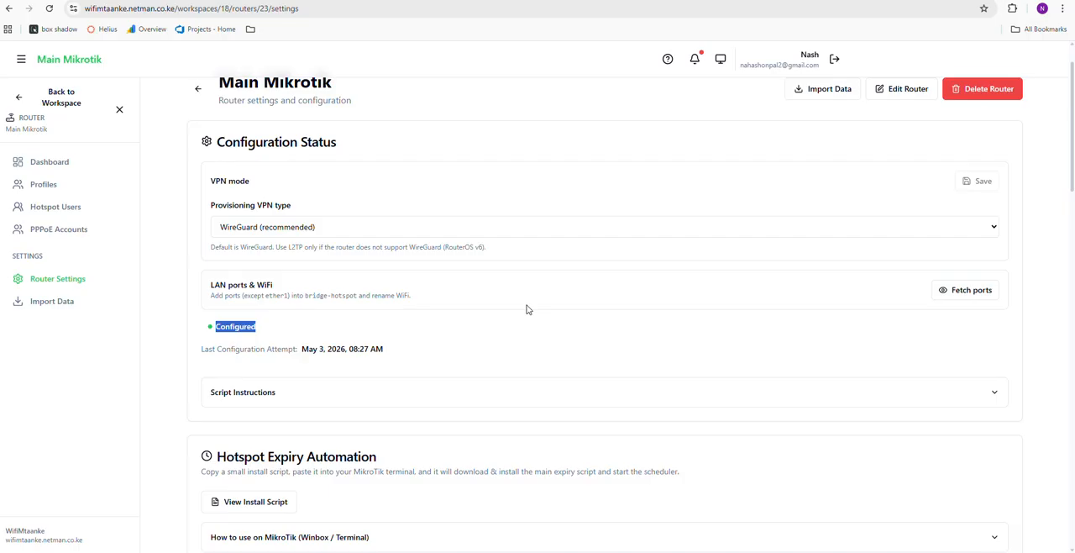
scroll(526, 309, "down", 4)
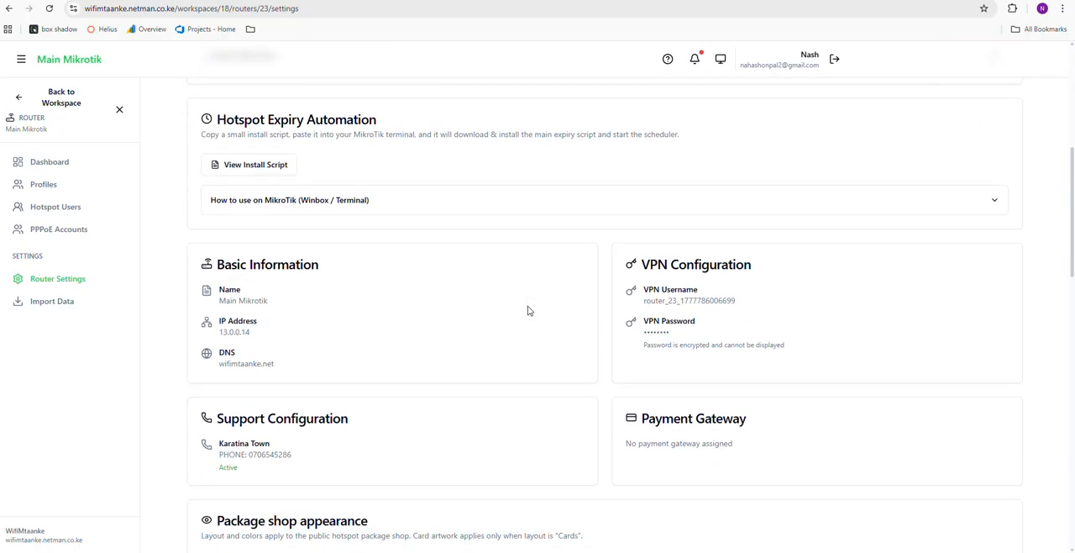
scroll(527, 310, "up", 4)
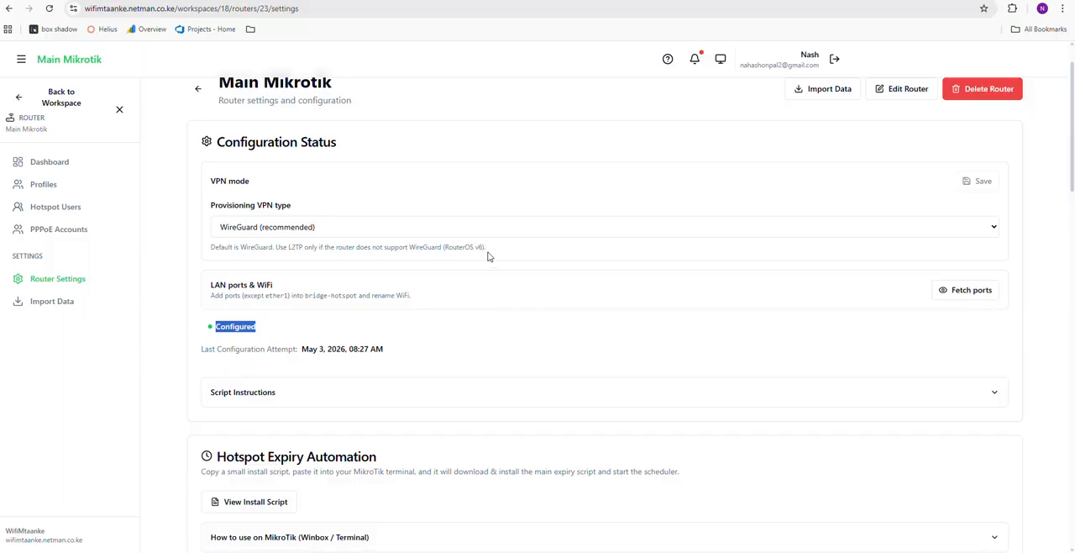
Open the router's dashboard and examine its information, health status, resource usage, board model and RouterOS version
left_click(66, 164)
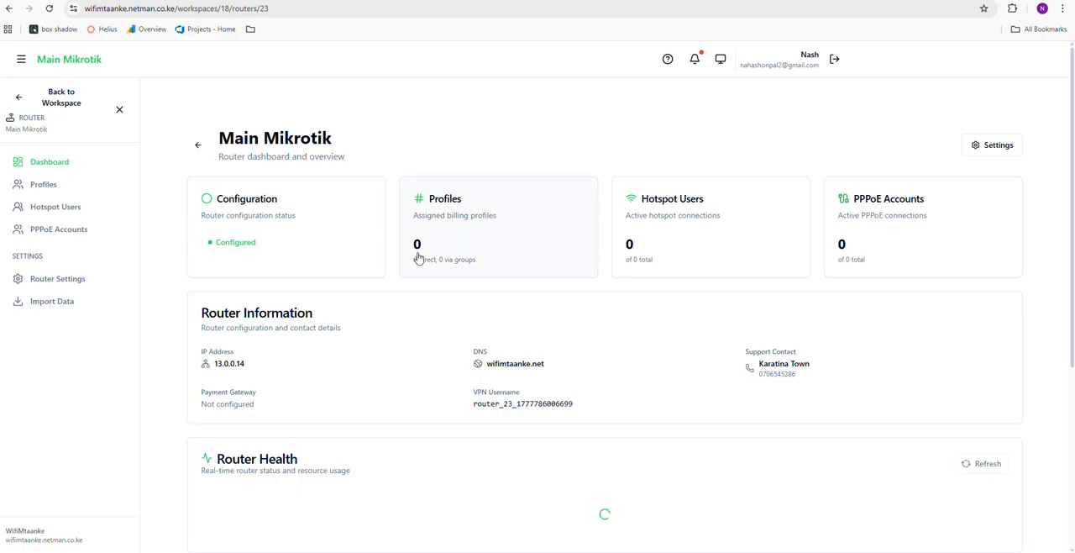
scroll(420, 258, "down", 1)
scroll(420, 258, "down", 5)
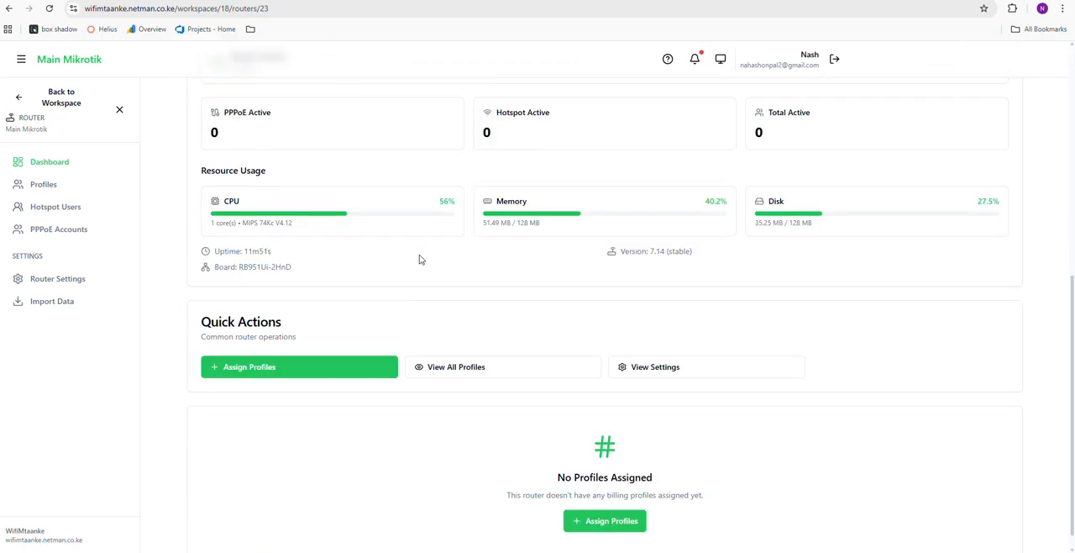
scroll(420, 259, "up", 5)
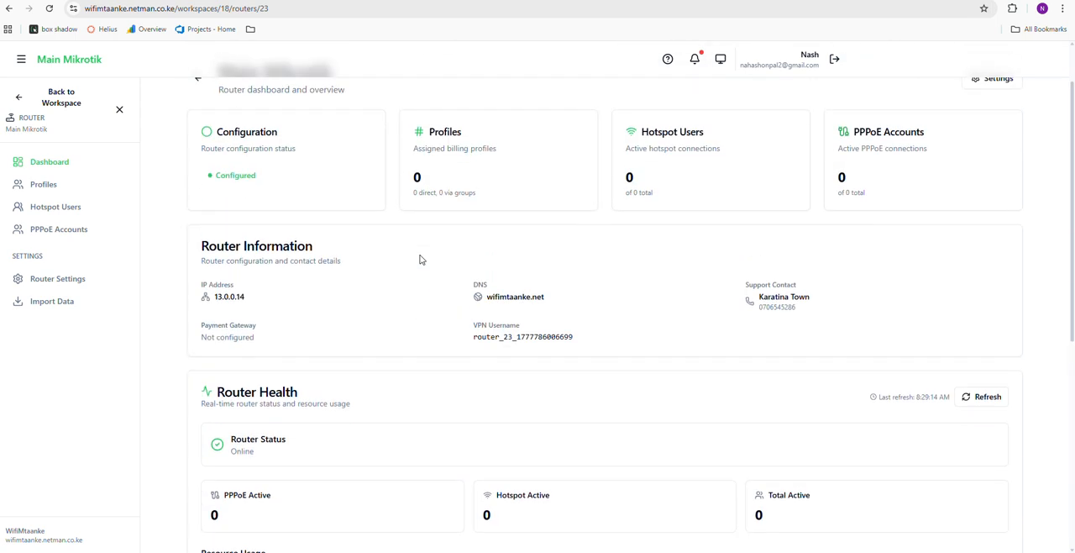
scroll(421, 259, "down", 2)
scroll(412, 269, "up", 1)
scroll(411, 274, "down", 1)
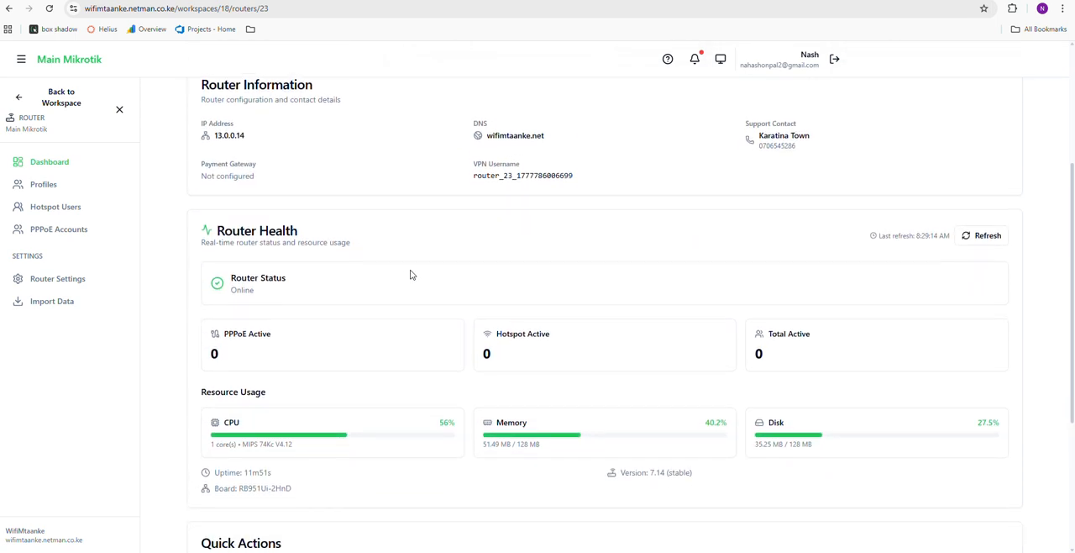
scroll(411, 275, "up", 1)
scroll(409, 277, "down", 1)
scroll(408, 281, "up", 1)
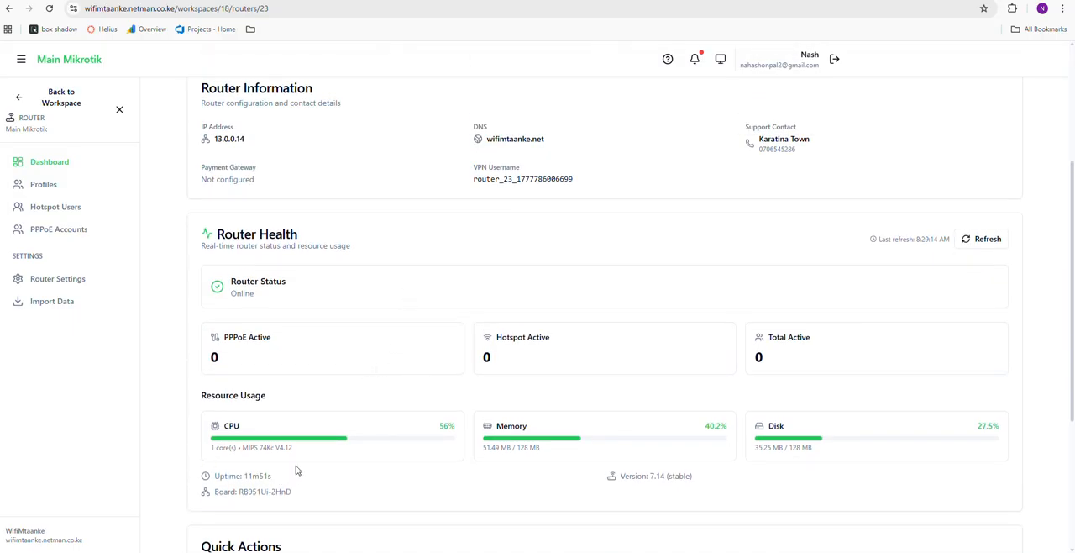
left_click_drag(213, 495, 285, 504)
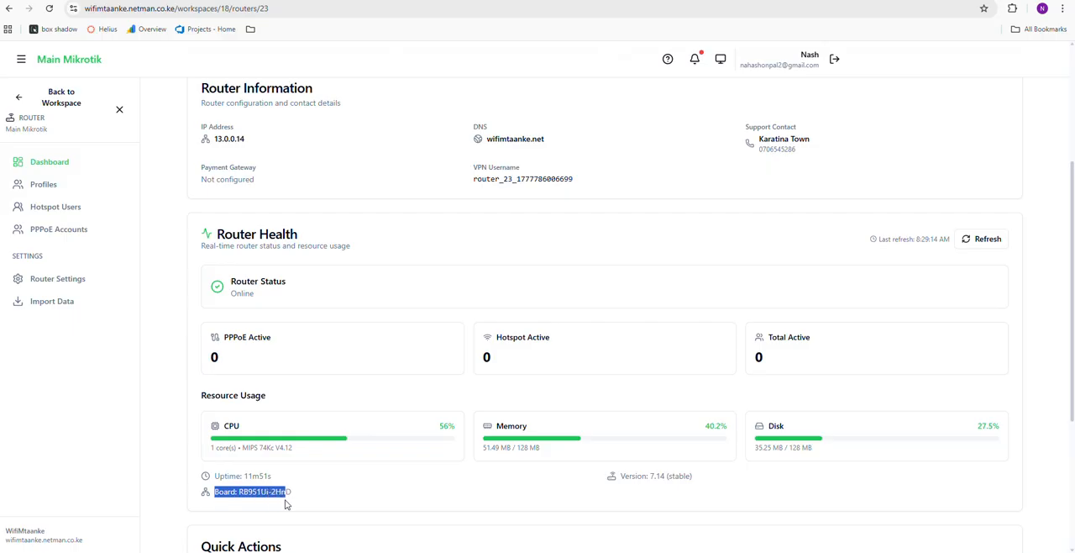
left_click_drag(620, 482, 707, 487)
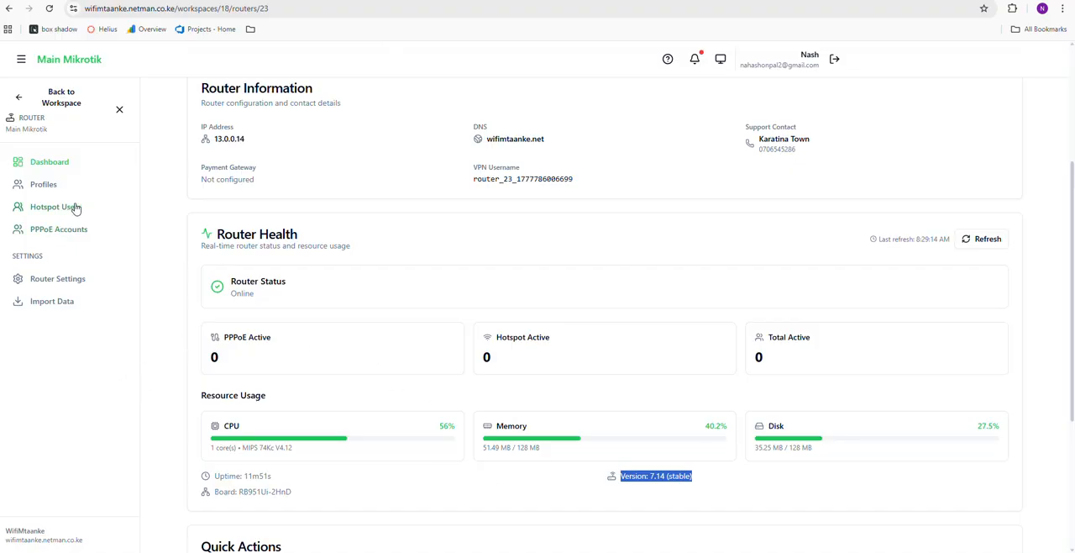
scroll(496, 243, "up", 3)
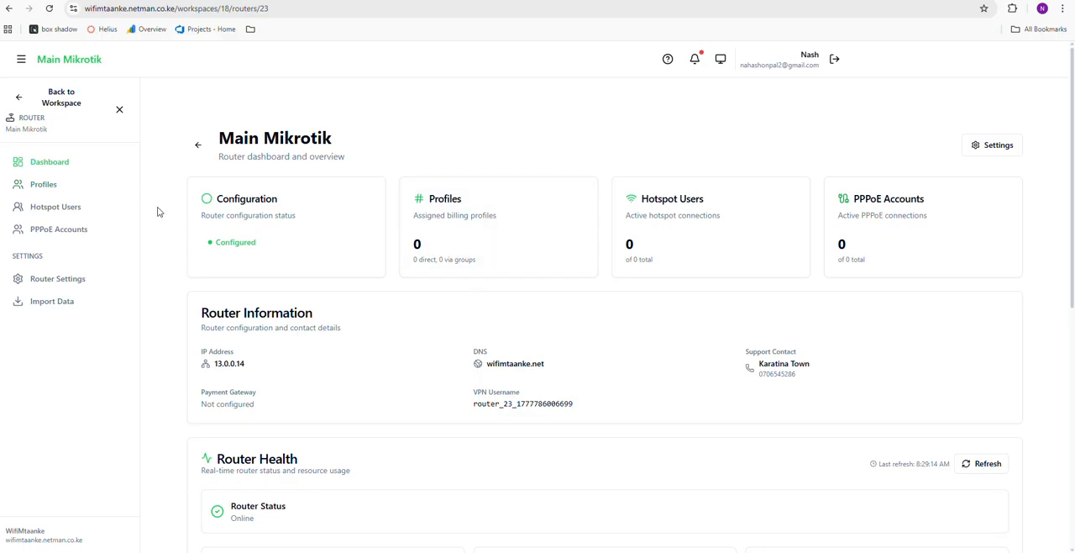
Return to the Karatina Town workspace and start creating a profile from its profiles list
left_click(17, 101)
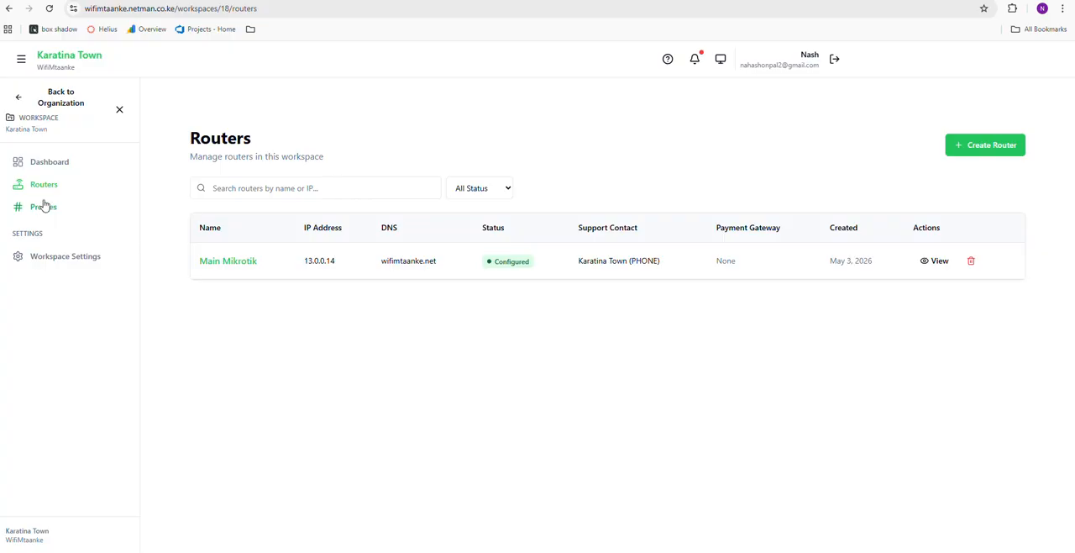
left_click_drag(49, 131, 11, 118)
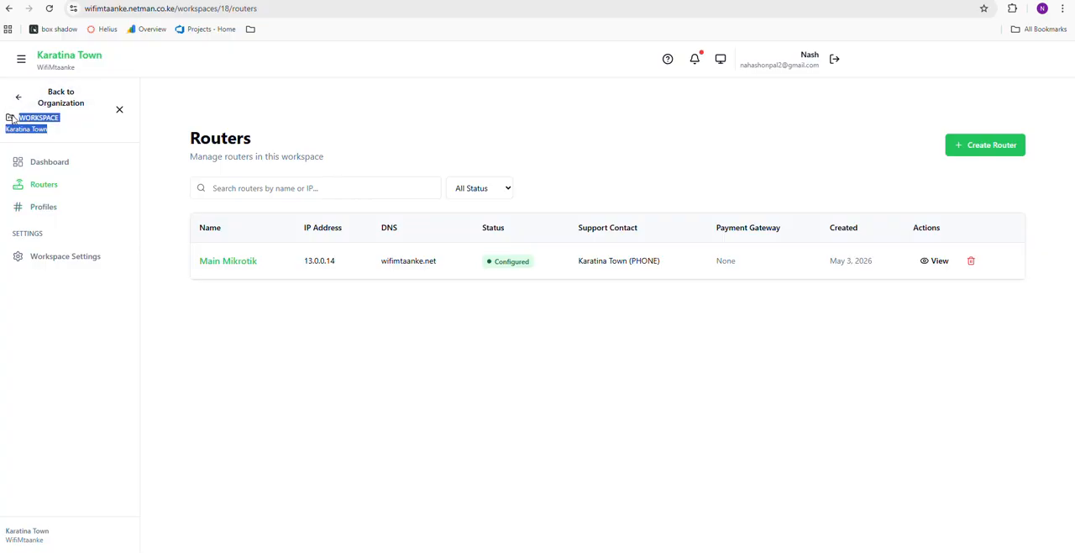
left_click(43, 207)
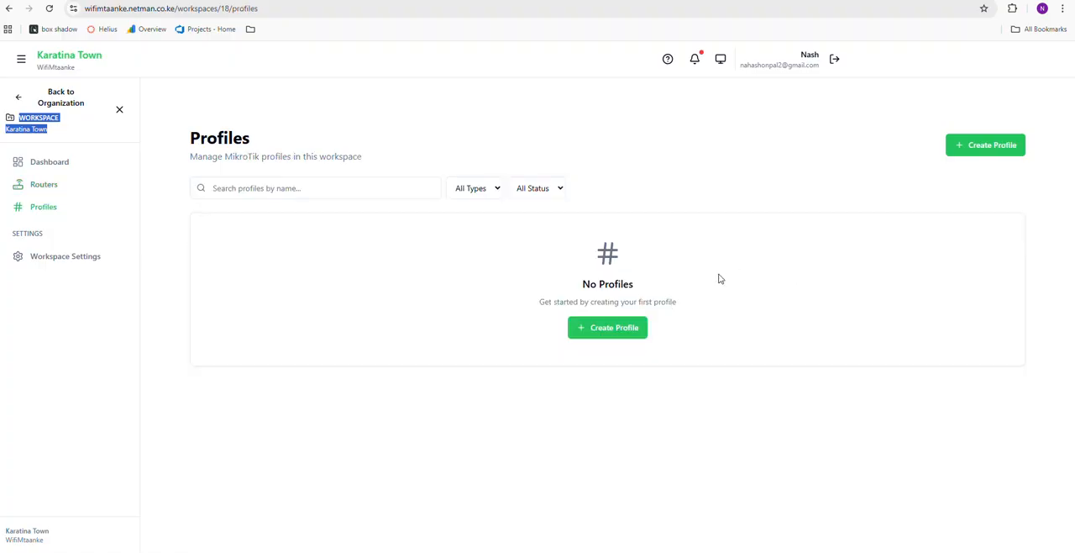
left_click(618, 336)
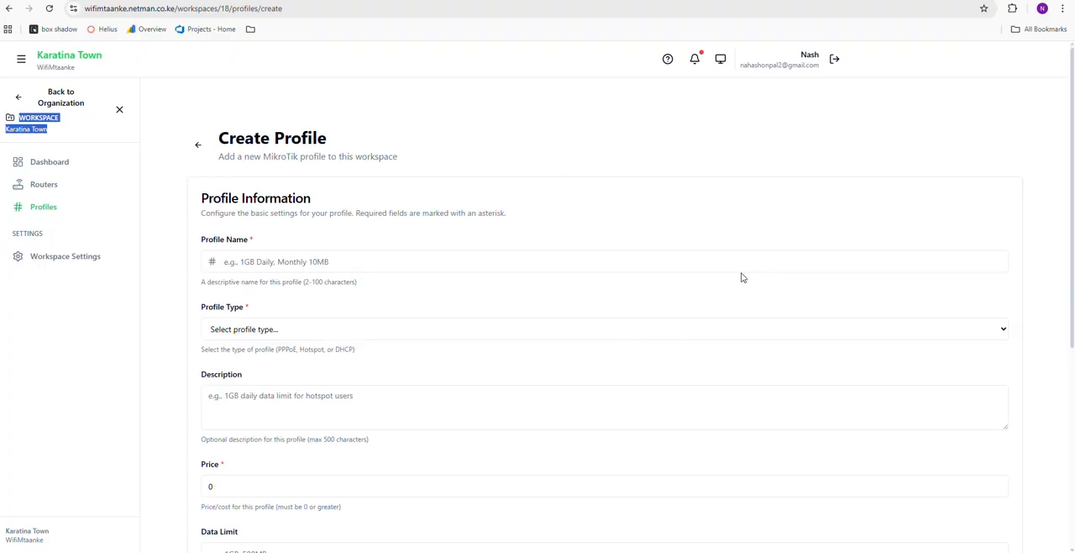
Name the new profile 1GB and set its profile type to Hotspot
left_click(348, 261)
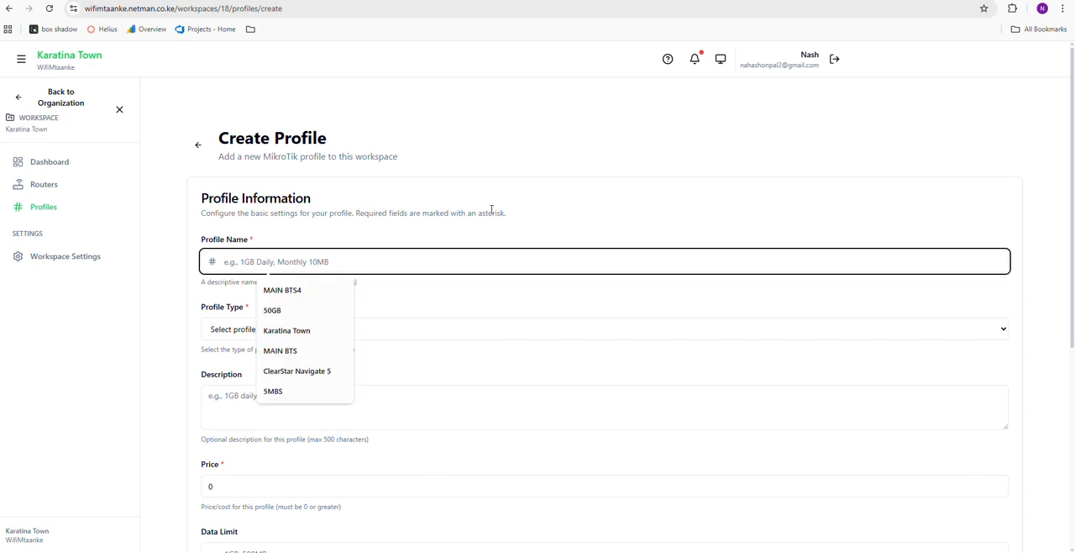
left_click(268, 310)
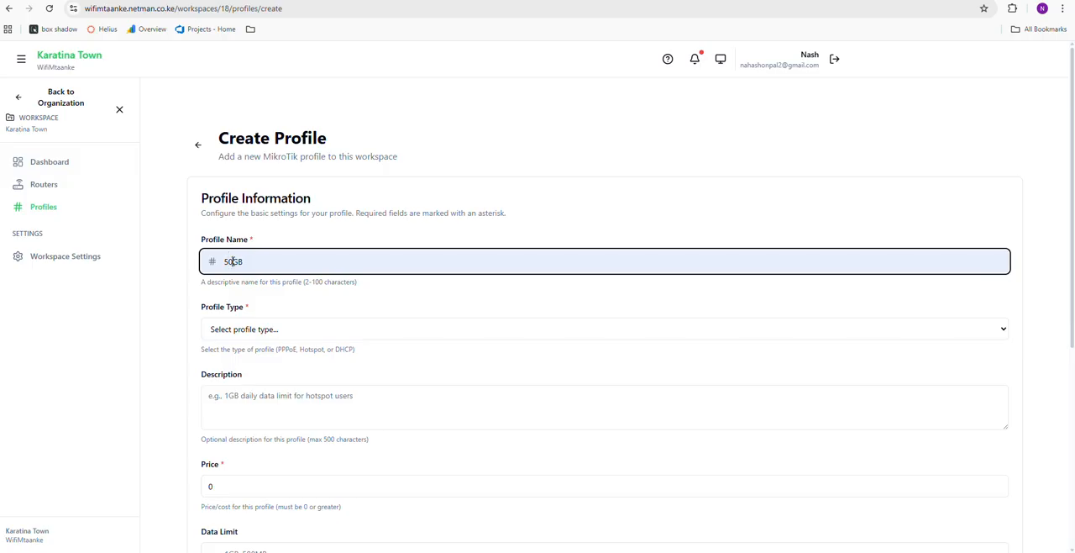
left_click(235, 260)
key("BackSpace")
key("BackSpace")
type("1")
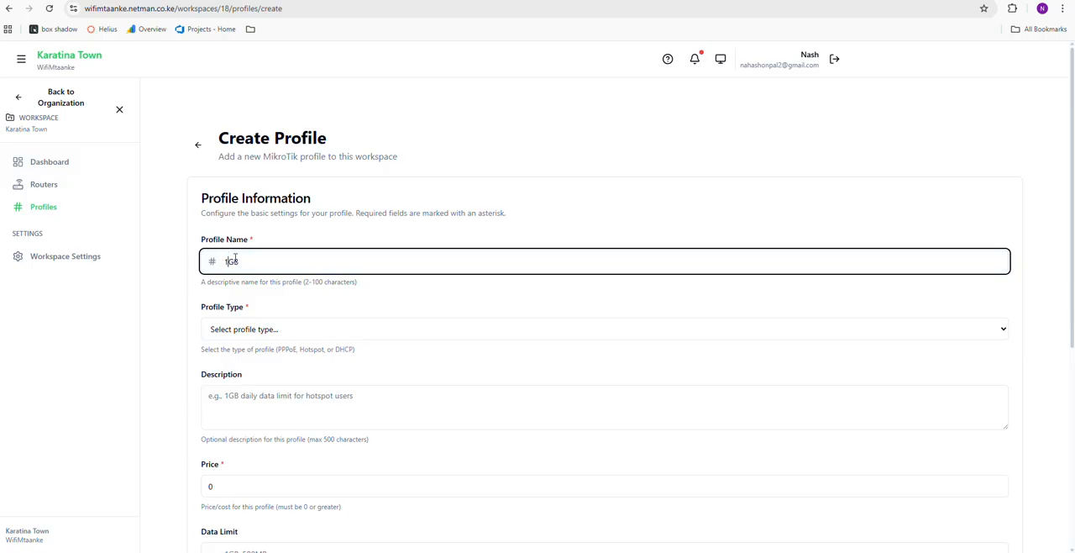
scroll(252, 277, "down", 1)
left_click(272, 274)
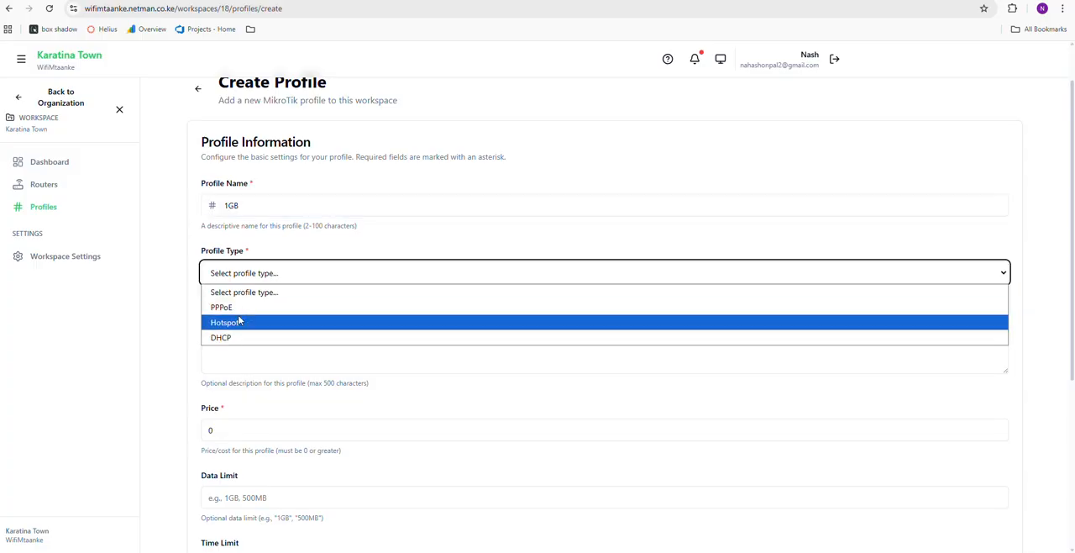
left_click(237, 327)
Enter "1GB valid 24hr" as the profile's description and set its price to 20
scroll(274, 309, "down", 1)
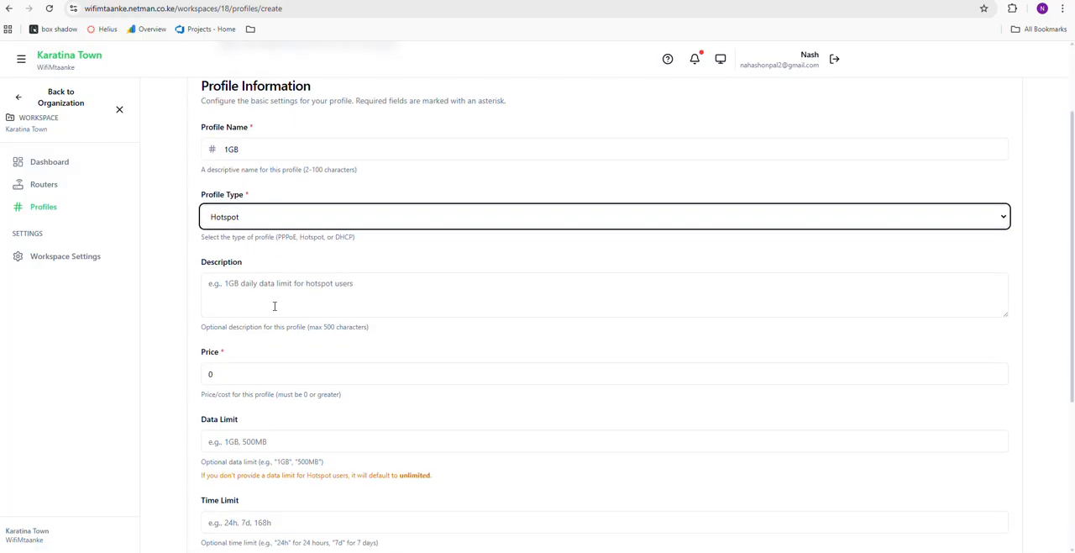
left_click(267, 284)
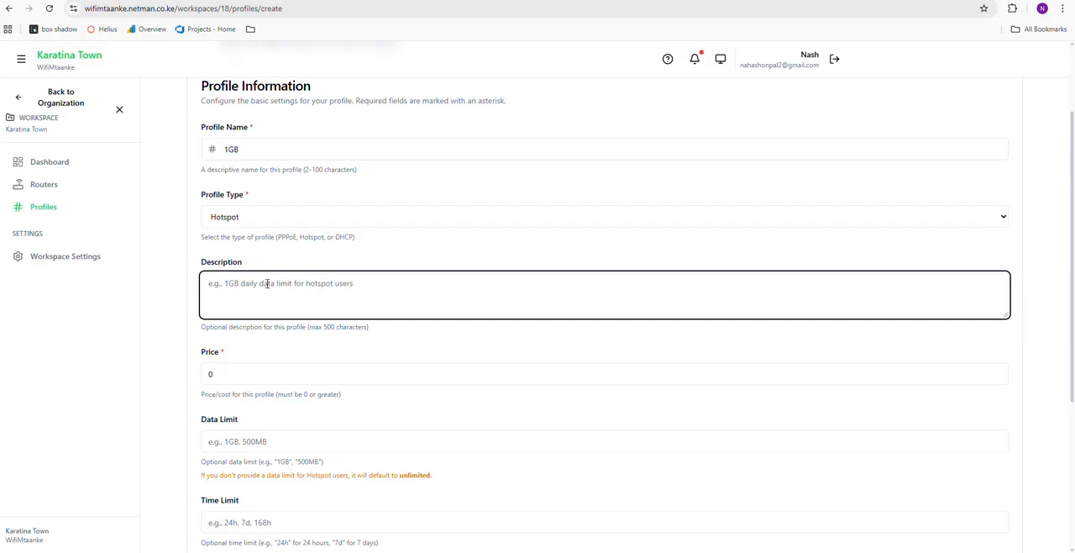
type("!GB")
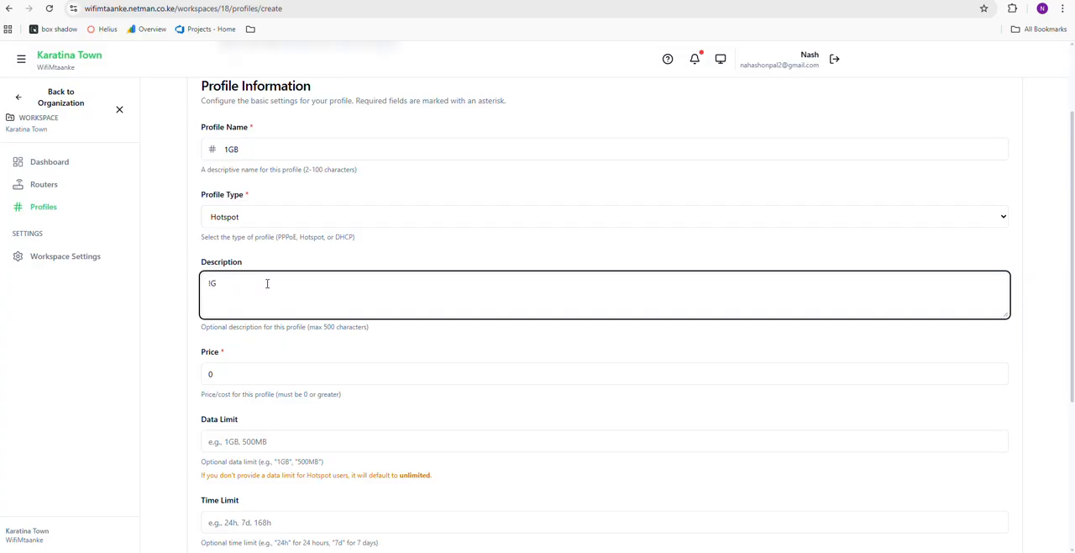
key("BackSpace")
key("BackSpace")
type("1GB valid 24hr")
scroll(799, 285, "up", 1)
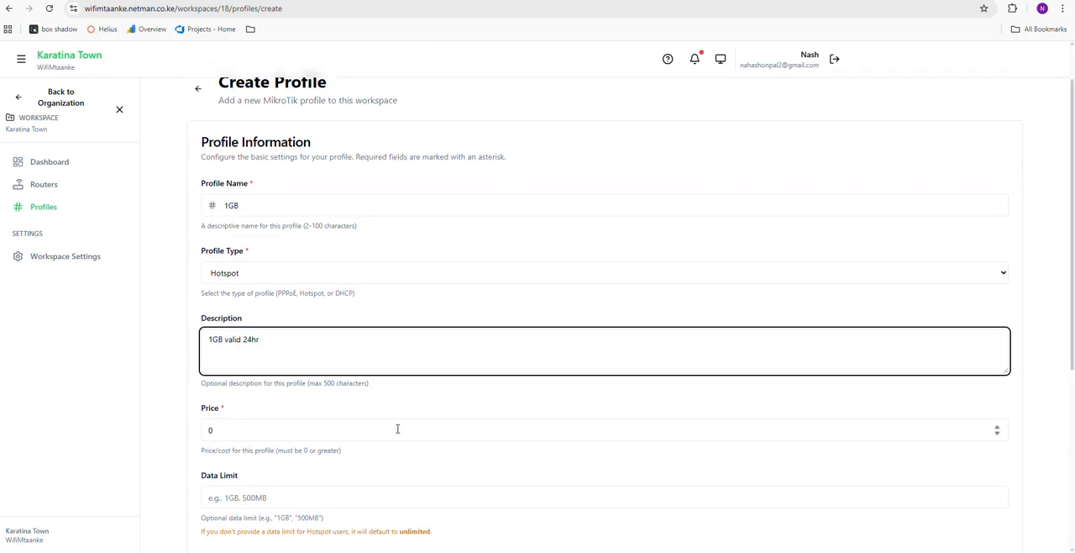
left_click(228, 424)
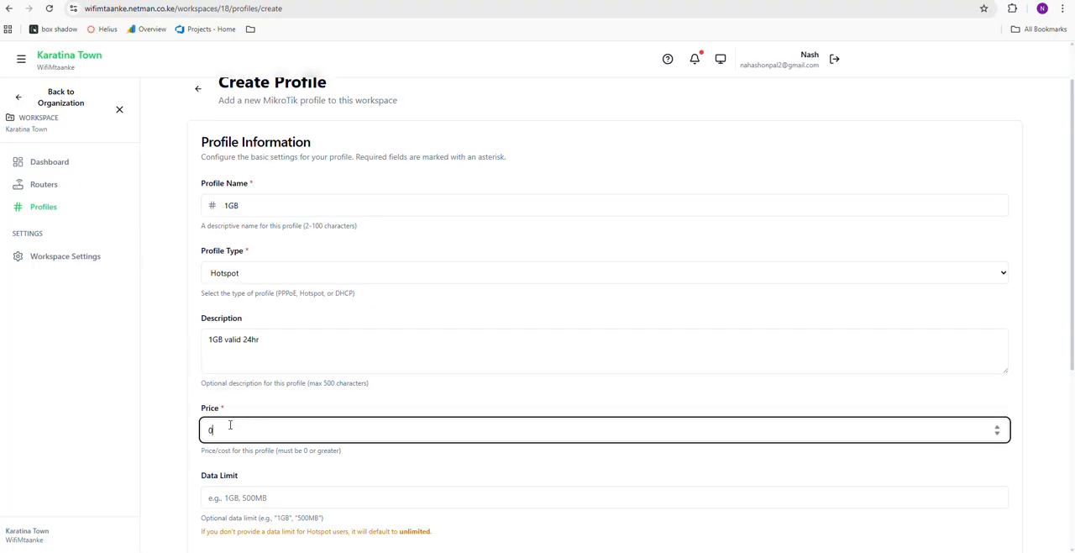
type("20")
Set the profile's data limit to 1GB and its time limit to 1d
left_click(226, 500)
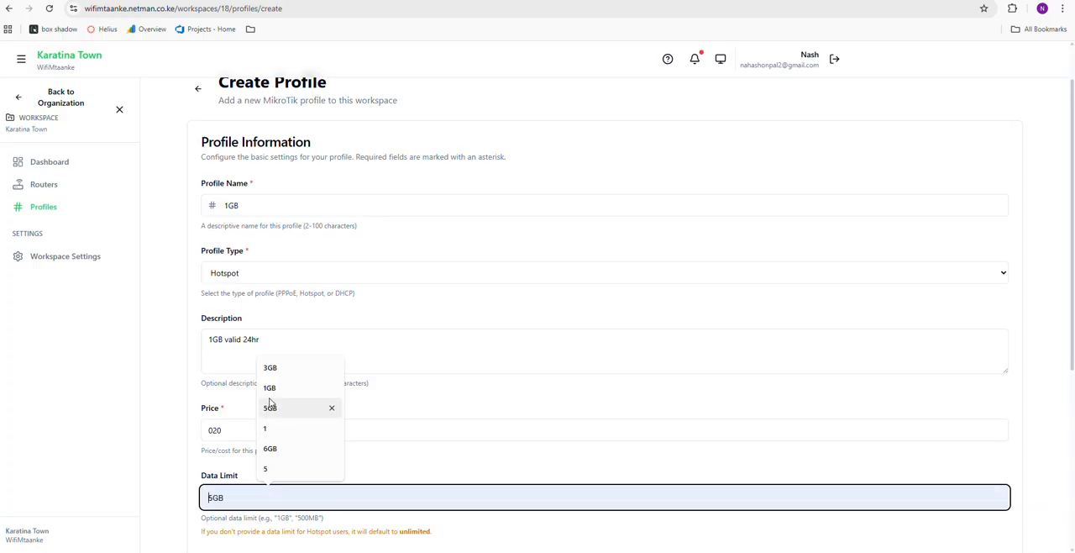
left_click(272, 389)
scroll(239, 483, "down", 2)
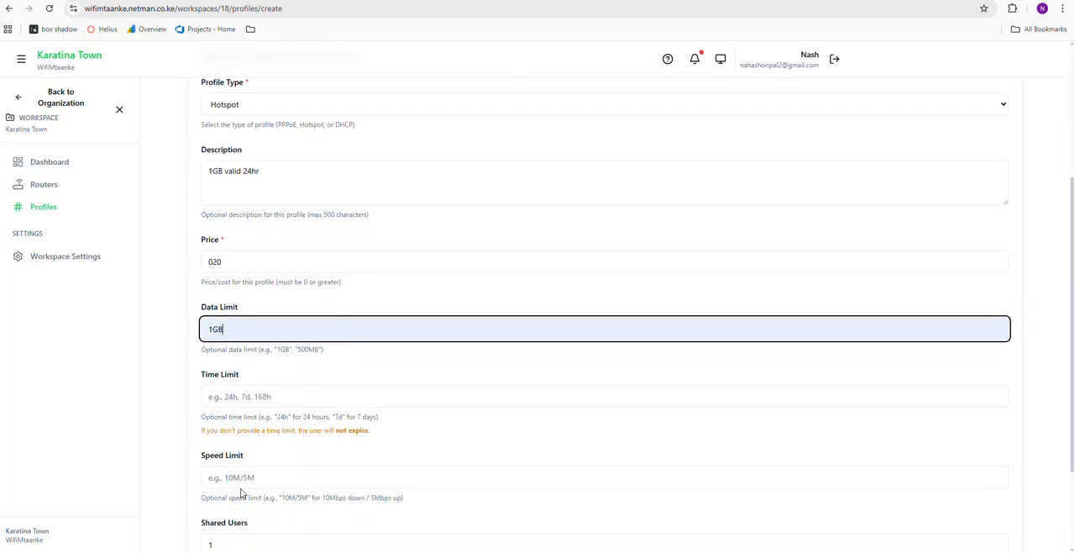
left_click_drag(201, 349, 341, 357)
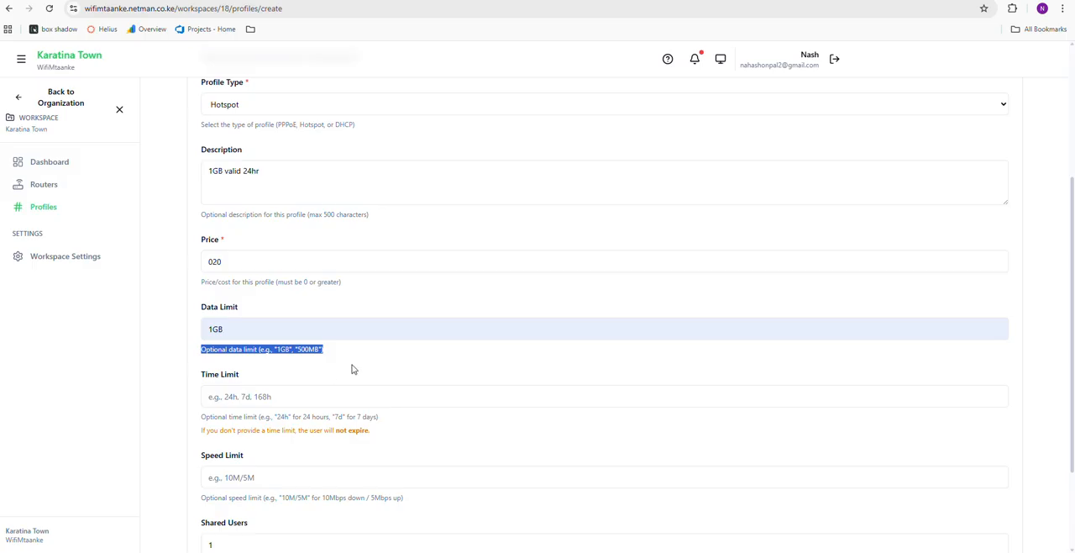
left_click(264, 397)
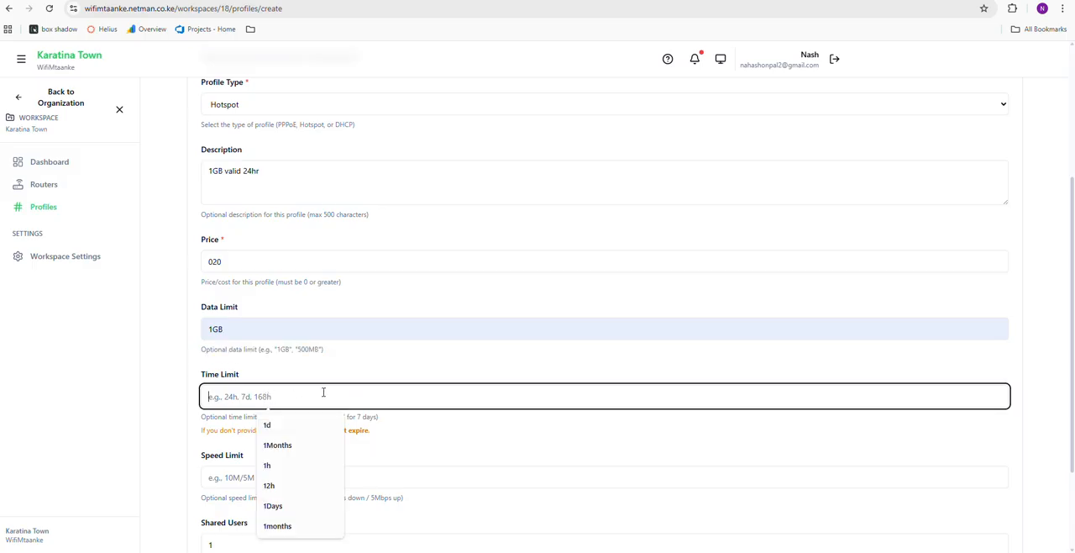
left_click(271, 425)
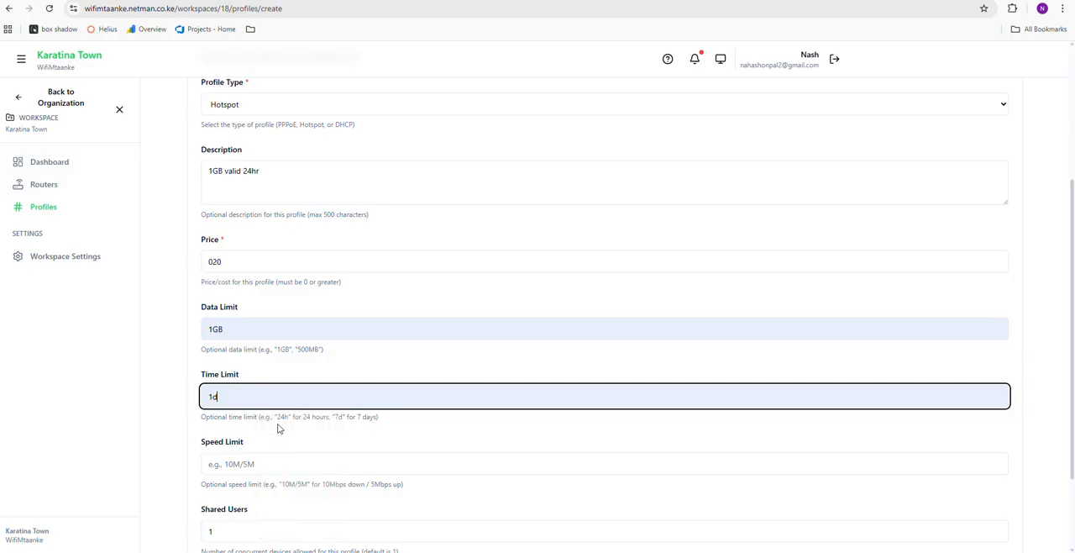
Set the profile's speed limit to 10M/5M and its number of shared users to 2
scroll(303, 435, "down", 1)
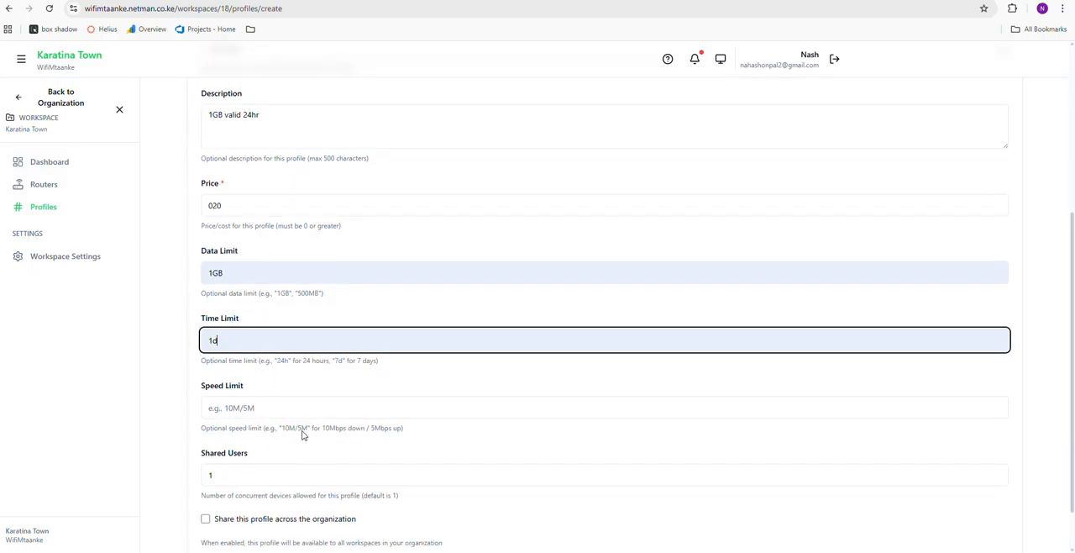
left_click(255, 407)
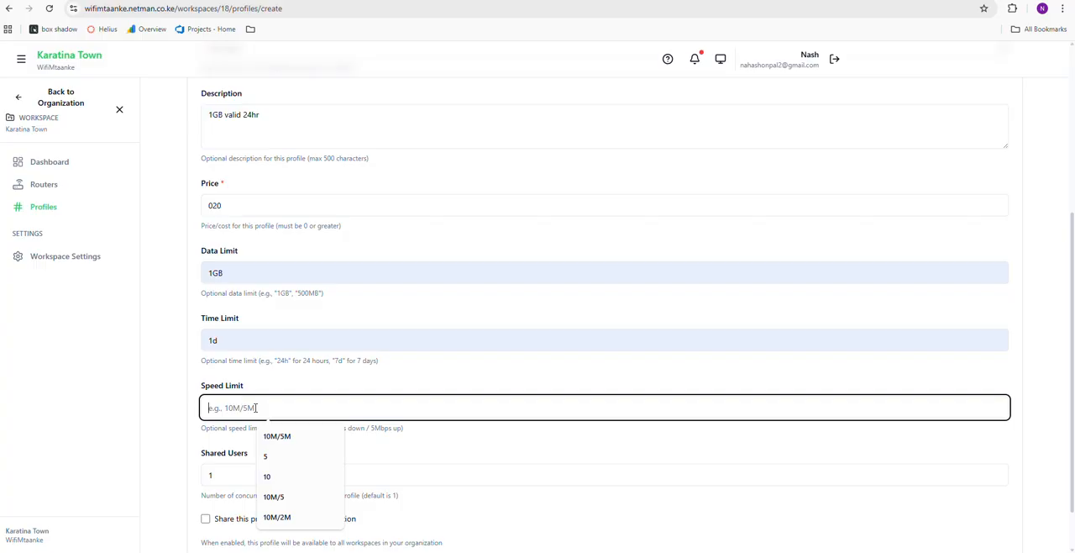
left_click(278, 438)
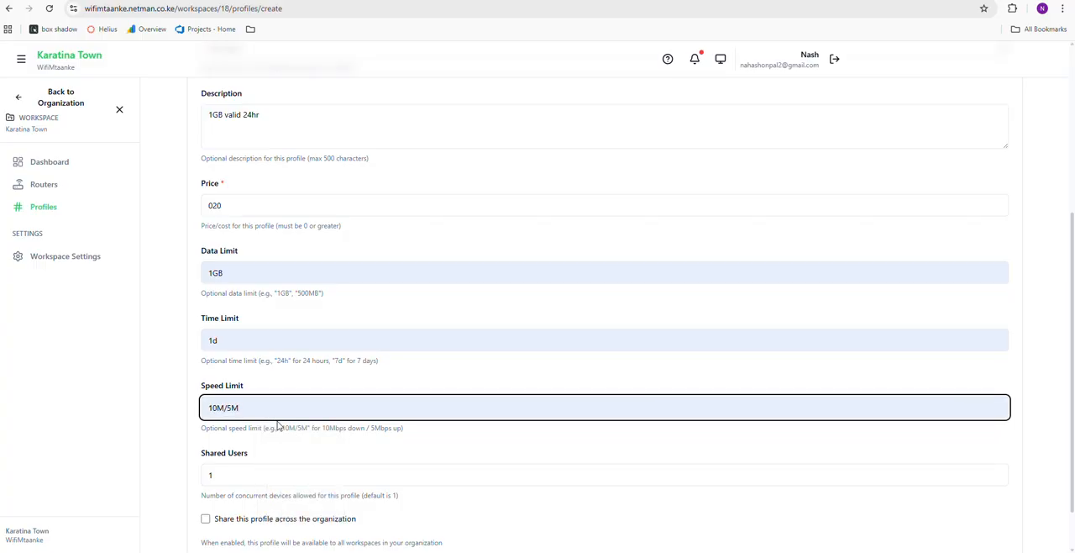
scroll(278, 426, "down", 1)
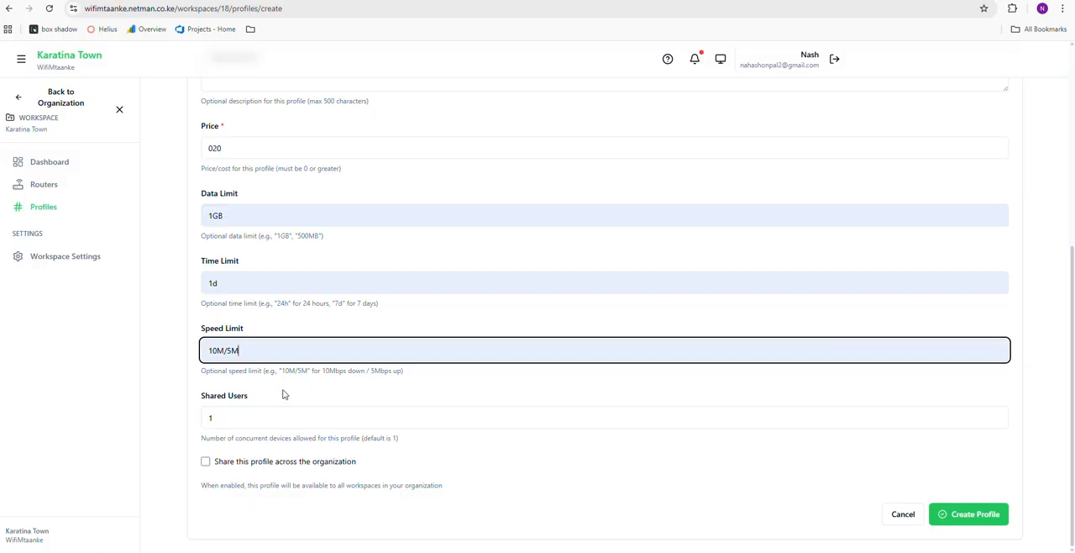
left_click(230, 422)
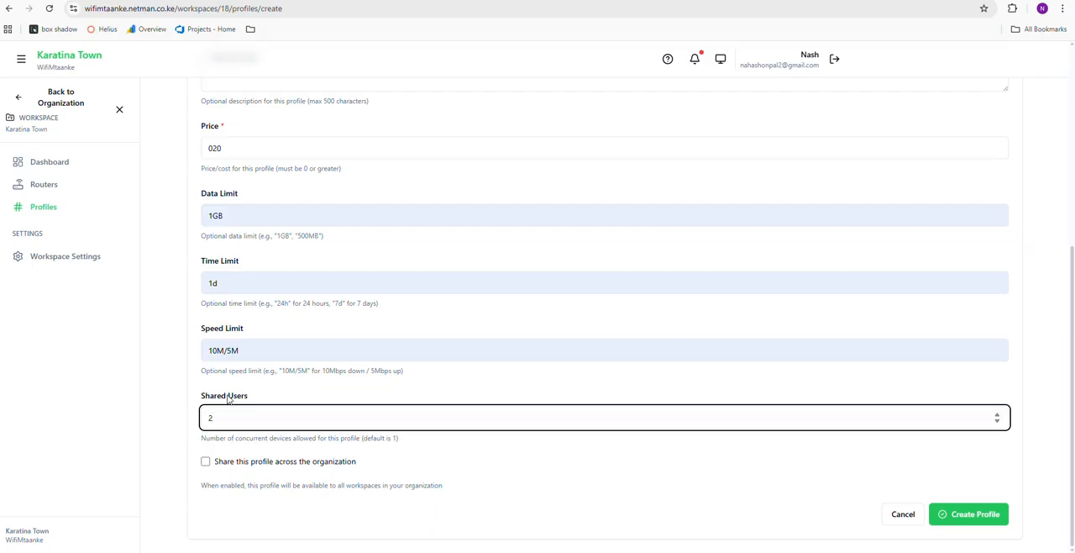
Change the profile's speed limit to 5M/5M and create the 1GB profile
left_click(215, 351)
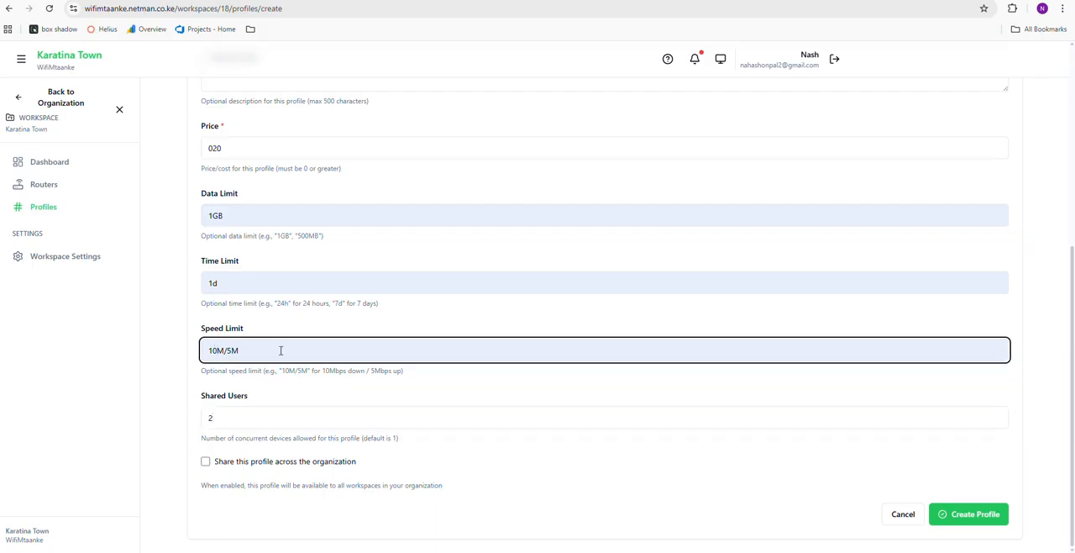
key("BackSpace")
key("BackSpace")
type("5")
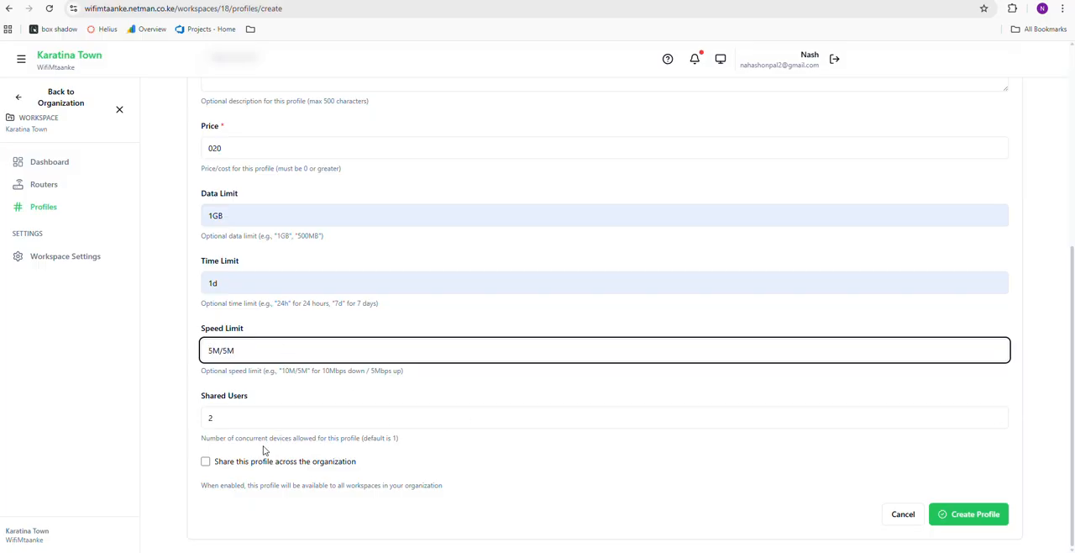
left_click(981, 520)
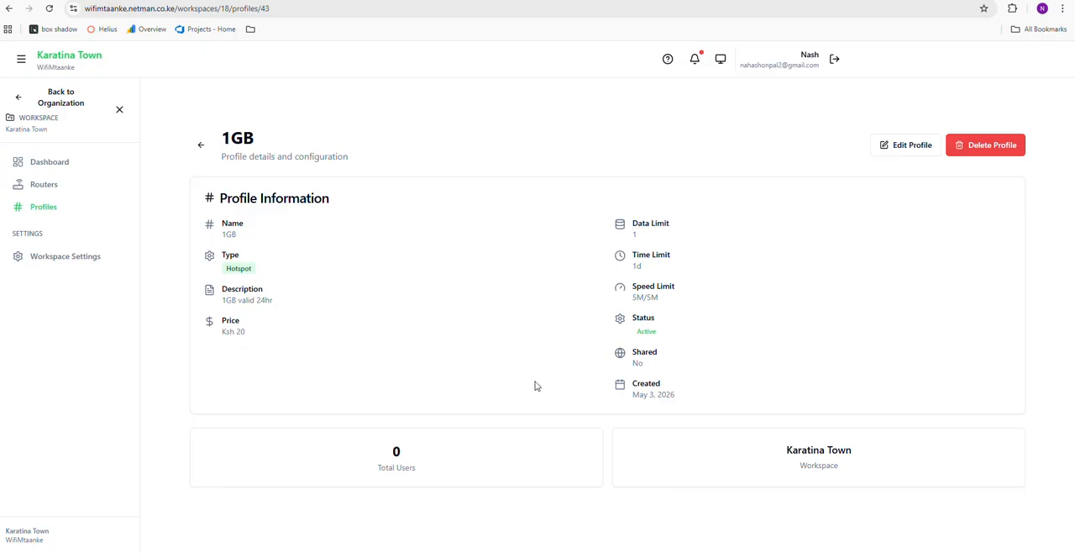
mouse_move(245, 332)
left_mouse_down()
mouse_move(231, 321)
mouse_move(236, 332)
left_mouse_up()
Assign the 1GB profile to the Main Mikrotik router
left_click(45, 186)
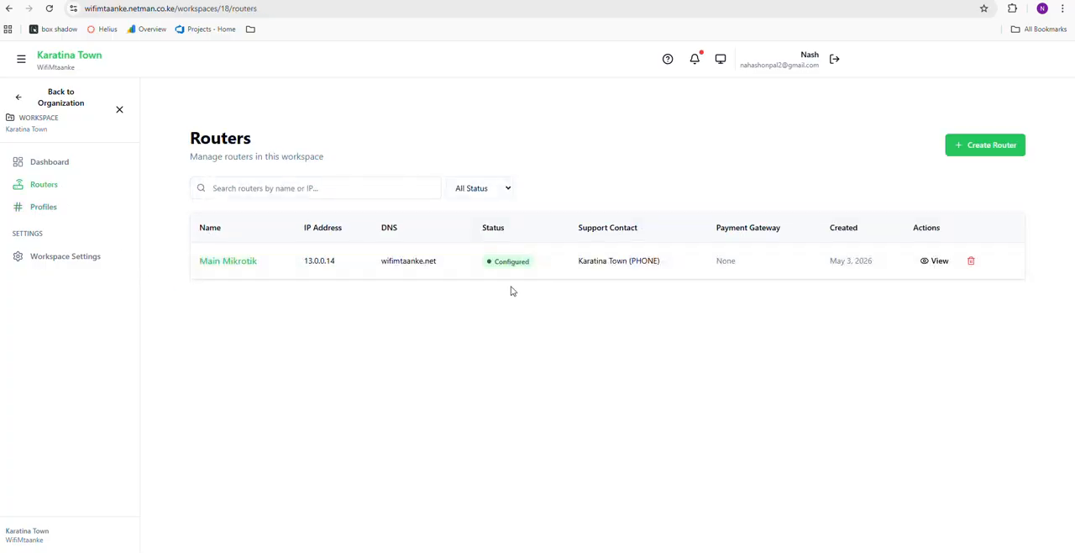
left_click(934, 262)
left_click(43, 184)
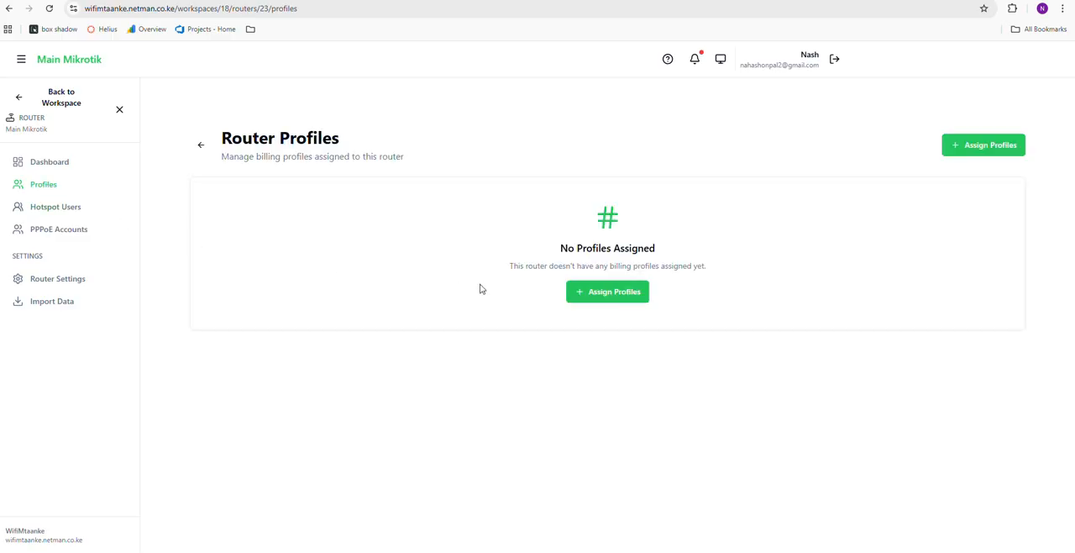
left_click(604, 293)
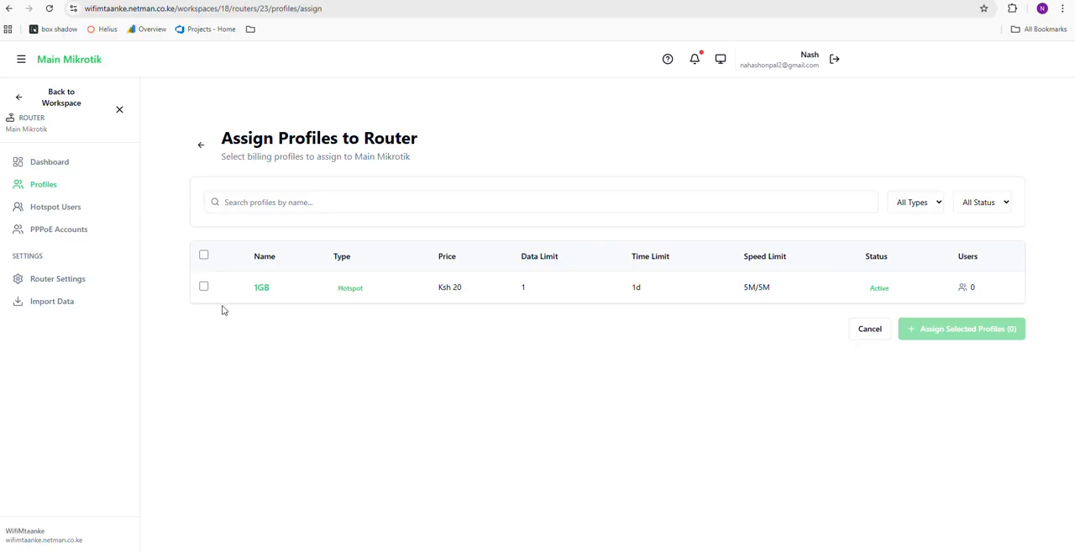
left_click(203, 286)
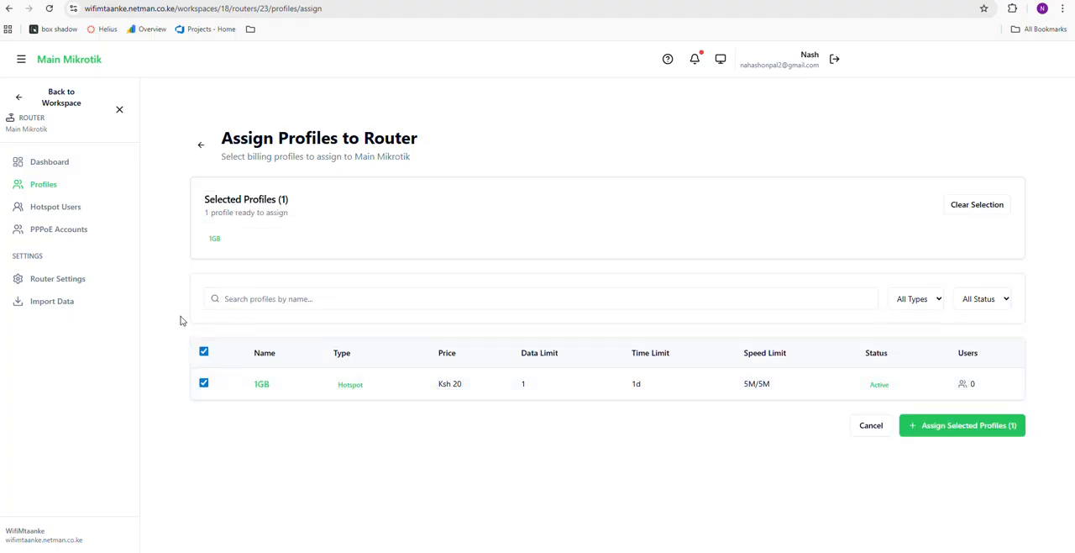
left_click(971, 431)
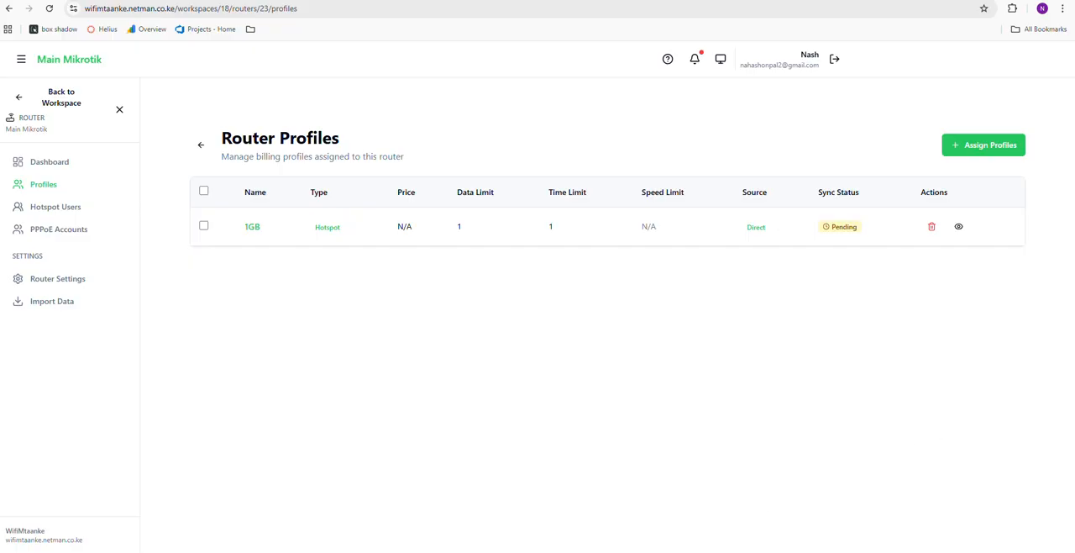
Switch to WinBox and check the router's Hotspot user profiles for the 1GB profile, then return to the browser
left_click(673, 550)
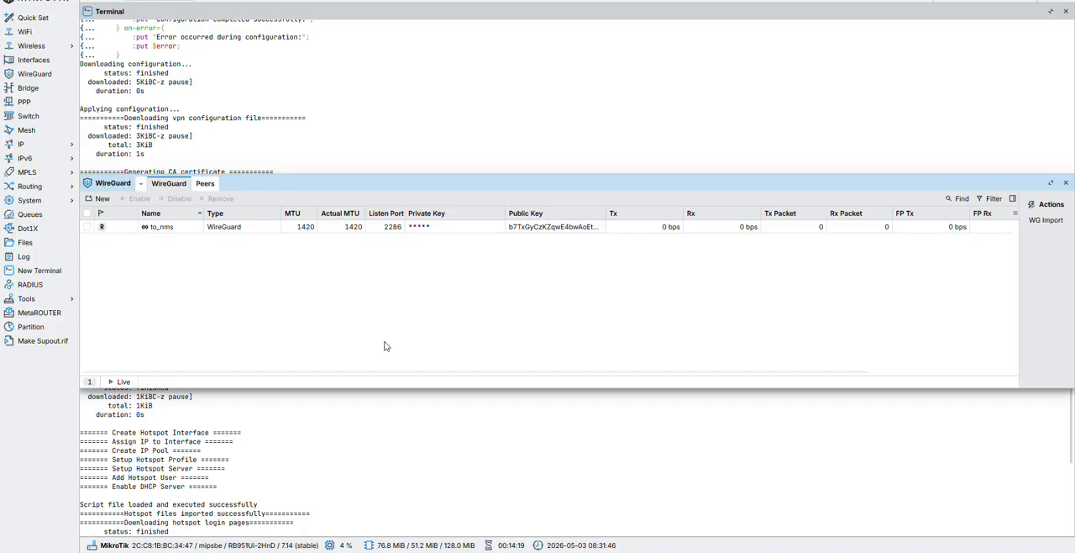
left_click(1066, 183)
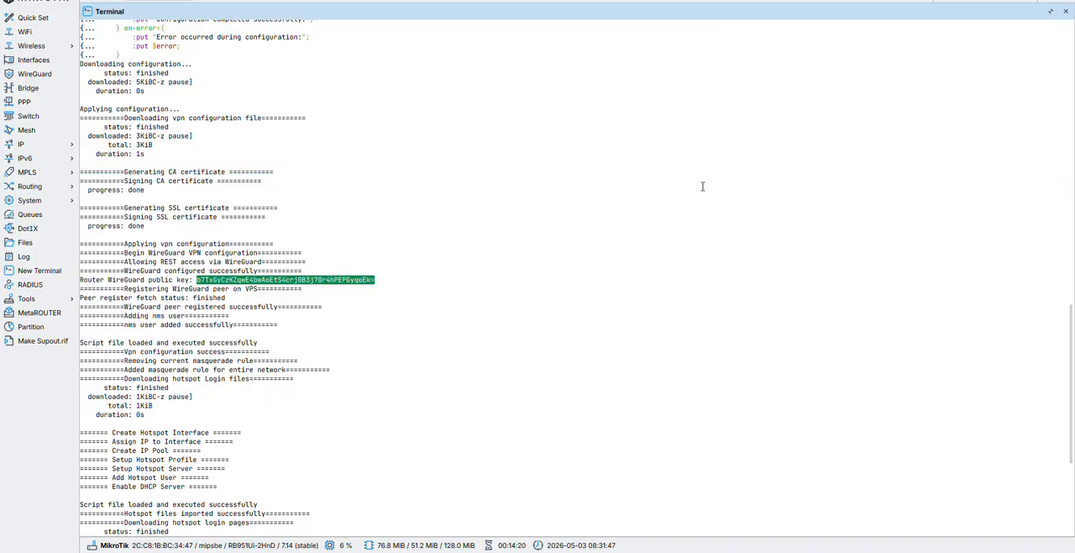
left_click(31, 146)
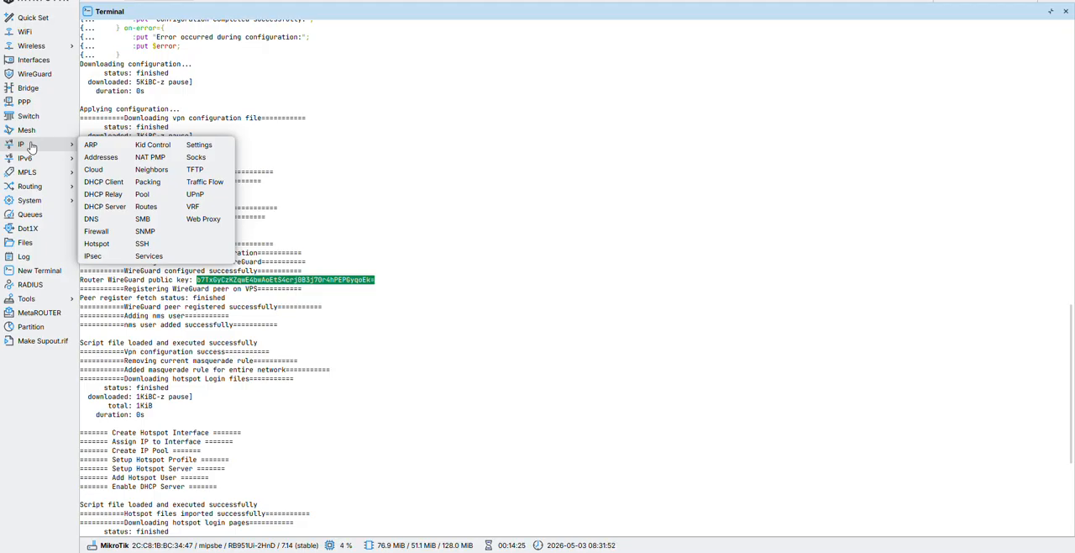
left_click(101, 244)
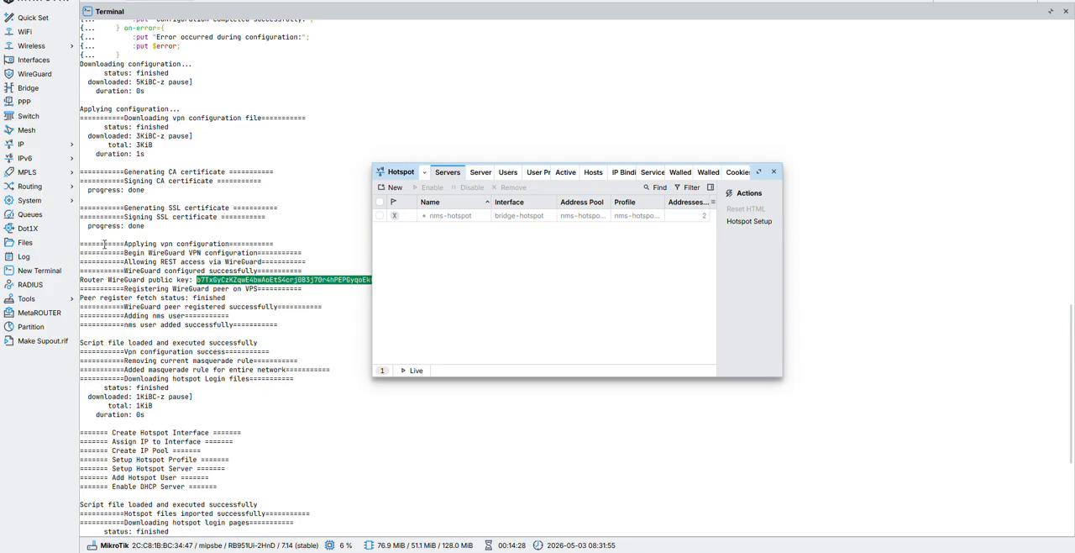
left_click(759, 172)
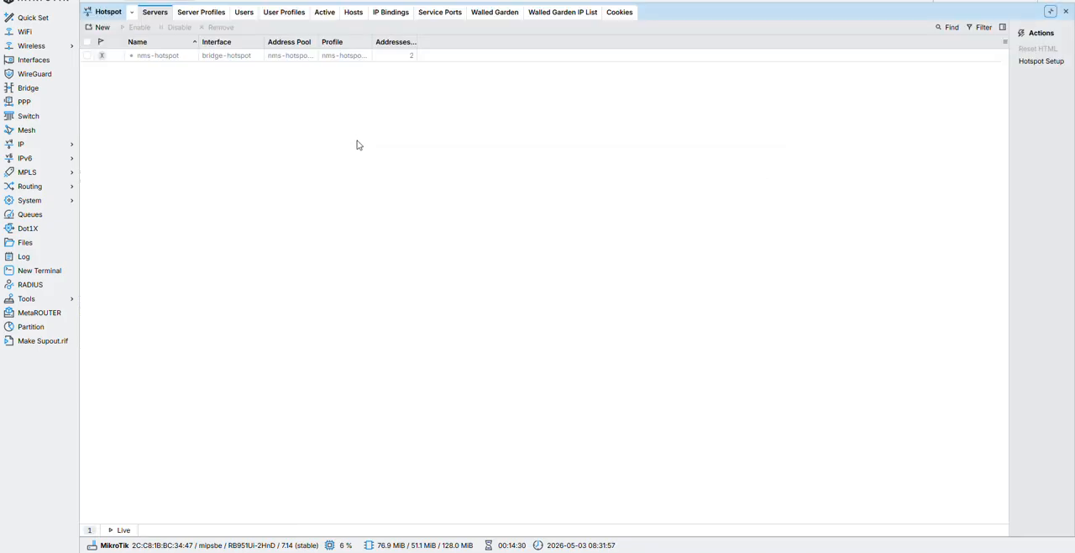
left_click(200, 15)
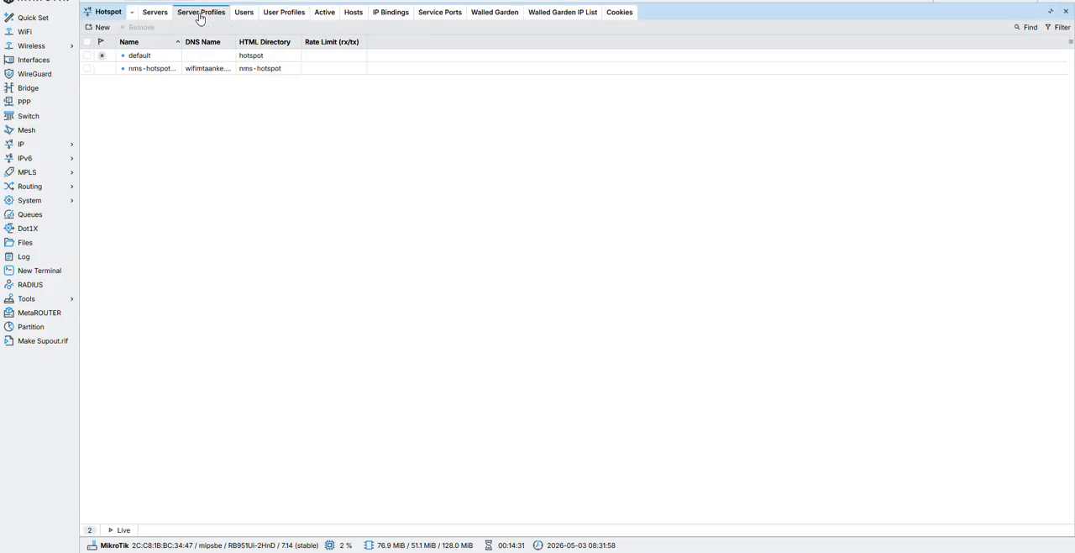
left_click(250, 17)
left_click(280, 16)
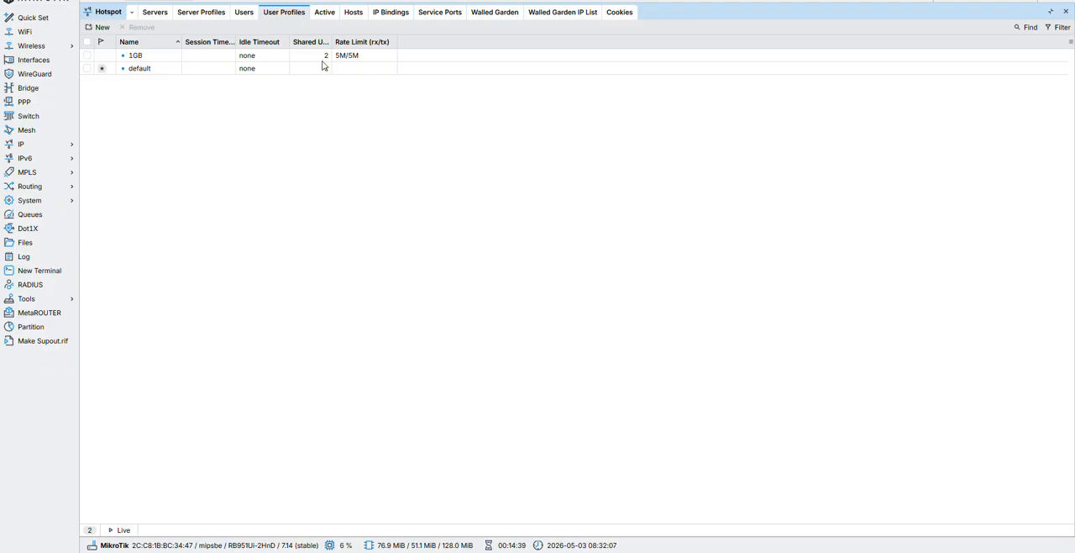
left_click(1001, 1)
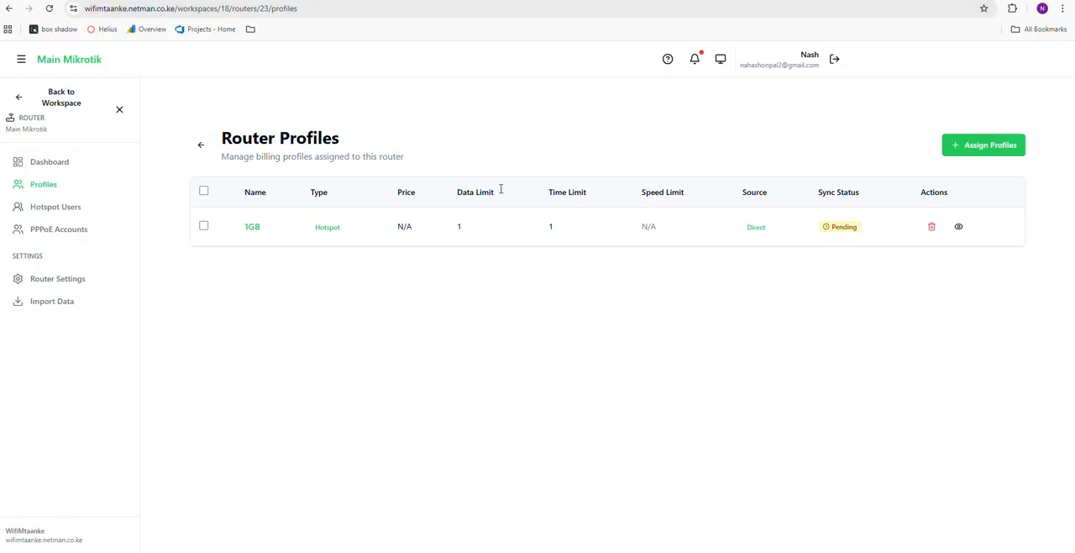
View the router's hotspot users and PPPoE accounts, and examine the customer options in the new PPPoE account form
left_click(53, 210)
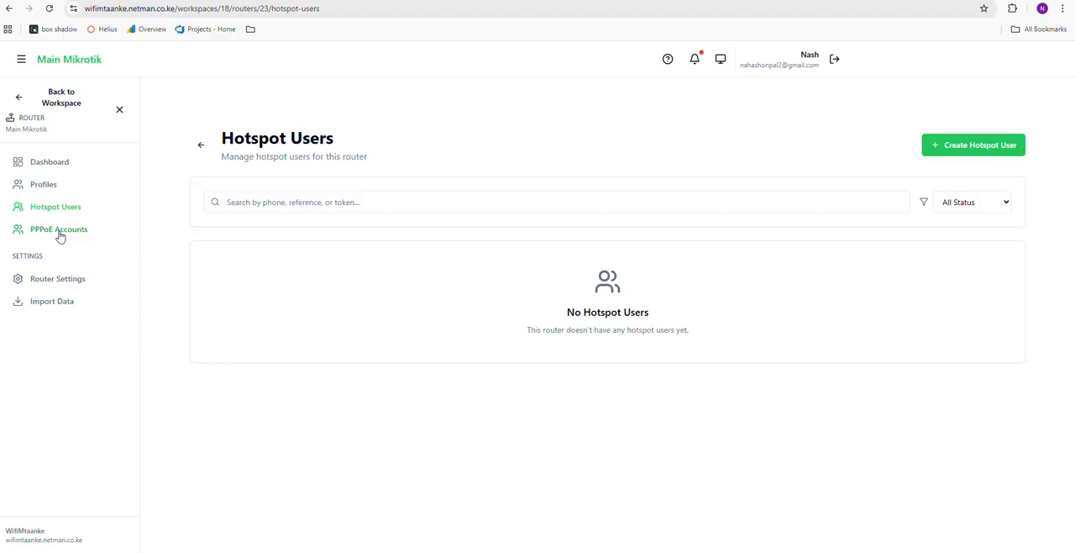
left_click(59, 233)
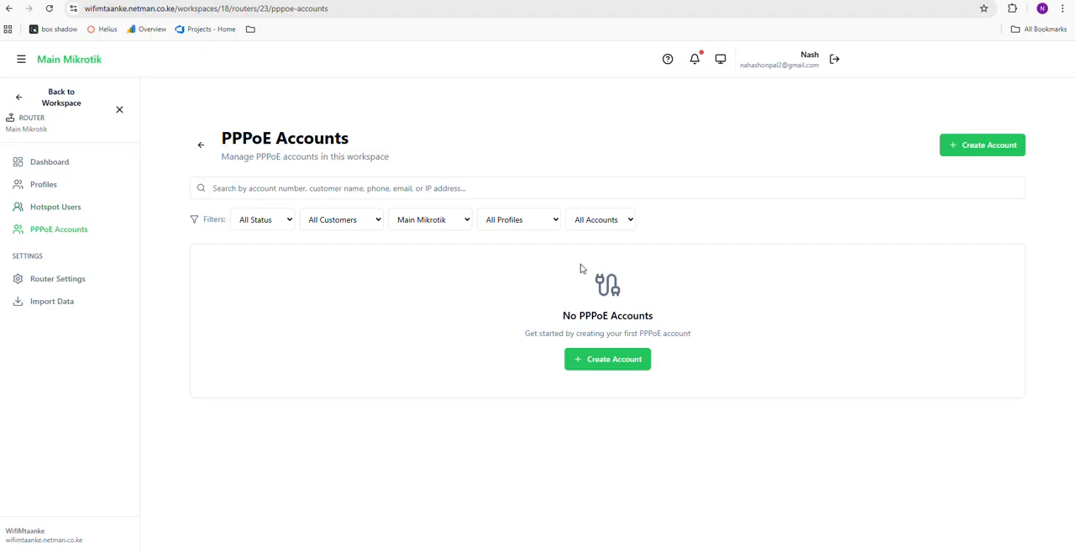
left_click(594, 363)
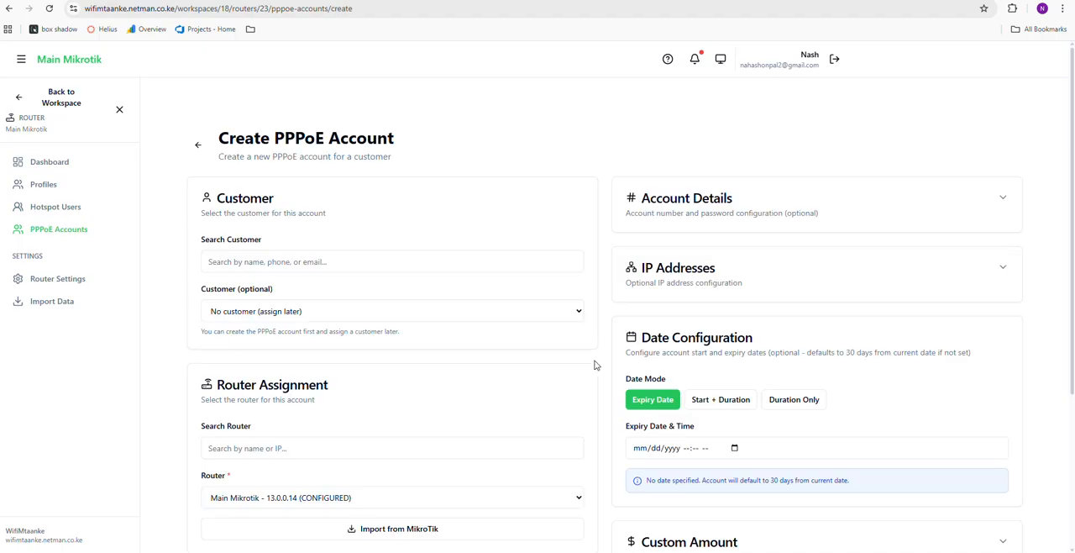
scroll(564, 281, "down", 1)
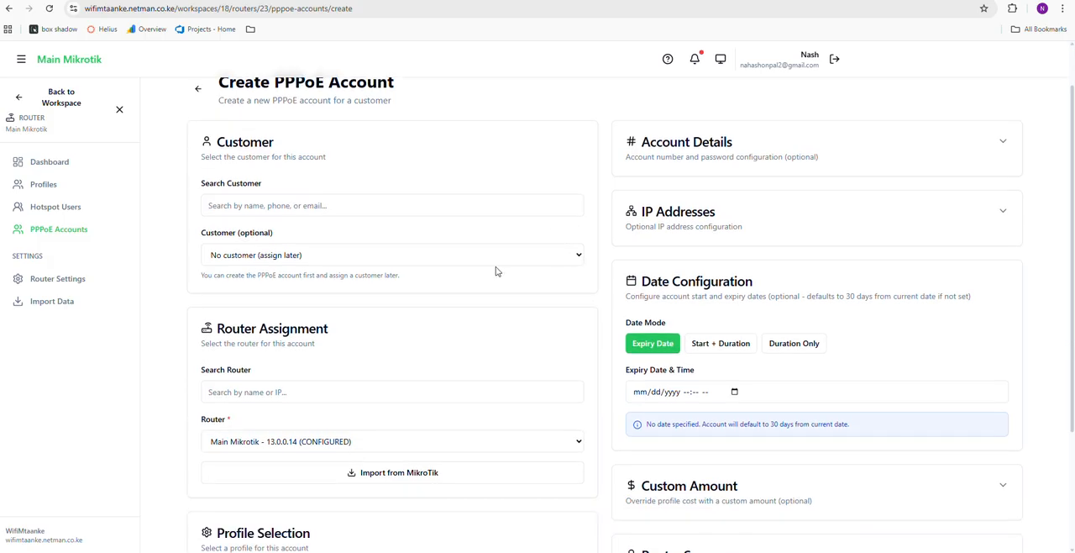
left_click(319, 205)
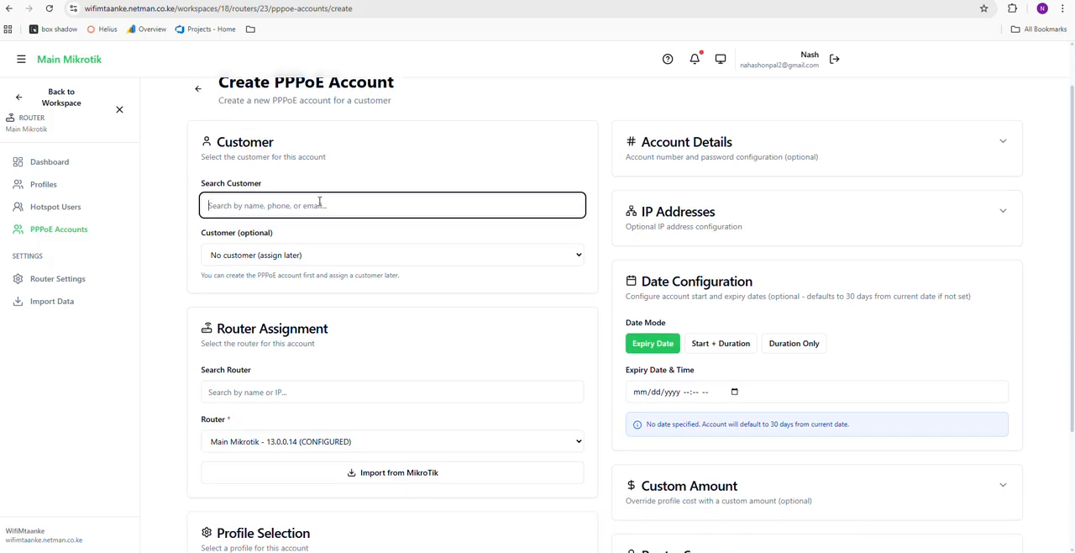
left_click(351, 272)
left_click(362, 260)
left_click(363, 260)
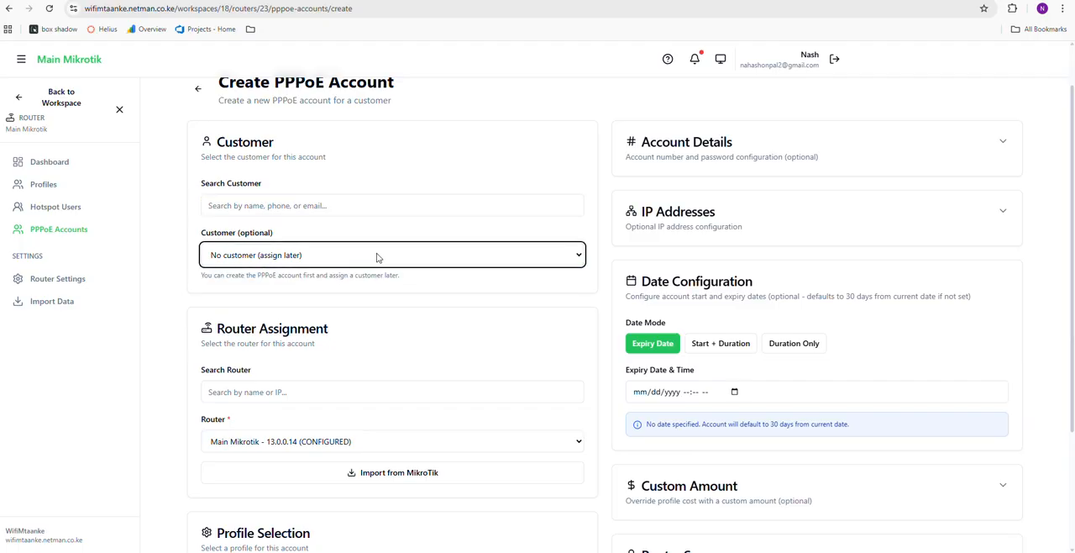
scroll(377, 257, "down", 3)
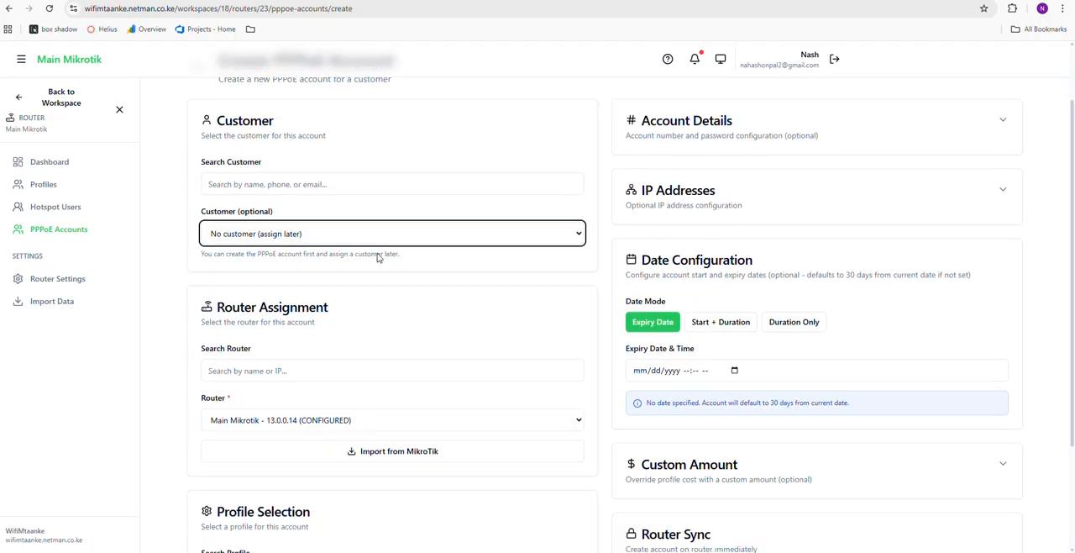
scroll(378, 258, "up", 3)
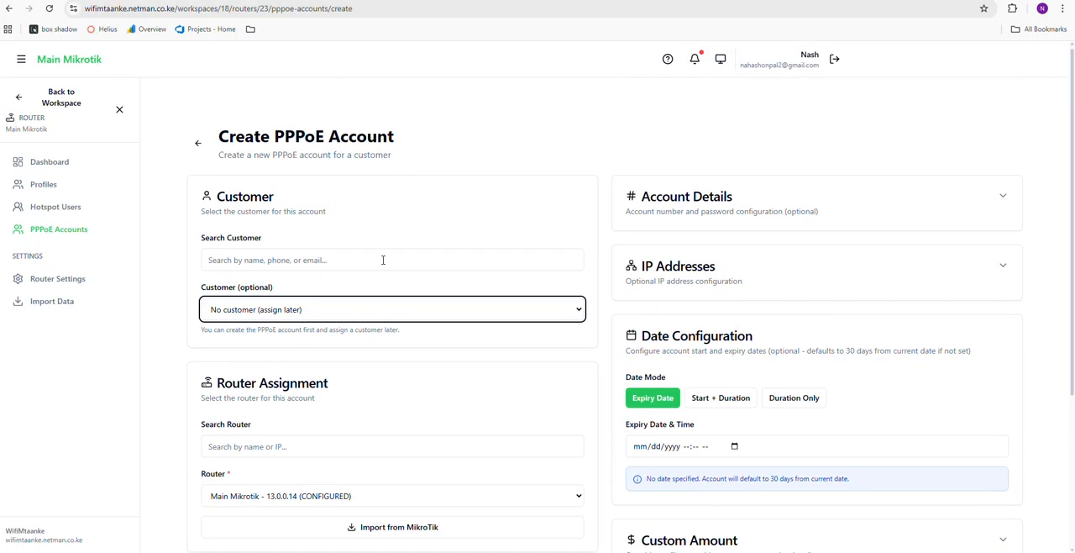
scroll(373, 260, "down", 1)
Go back to the organization's customers and view the blank customer creation form without saving a customer
left_click(15, 101)
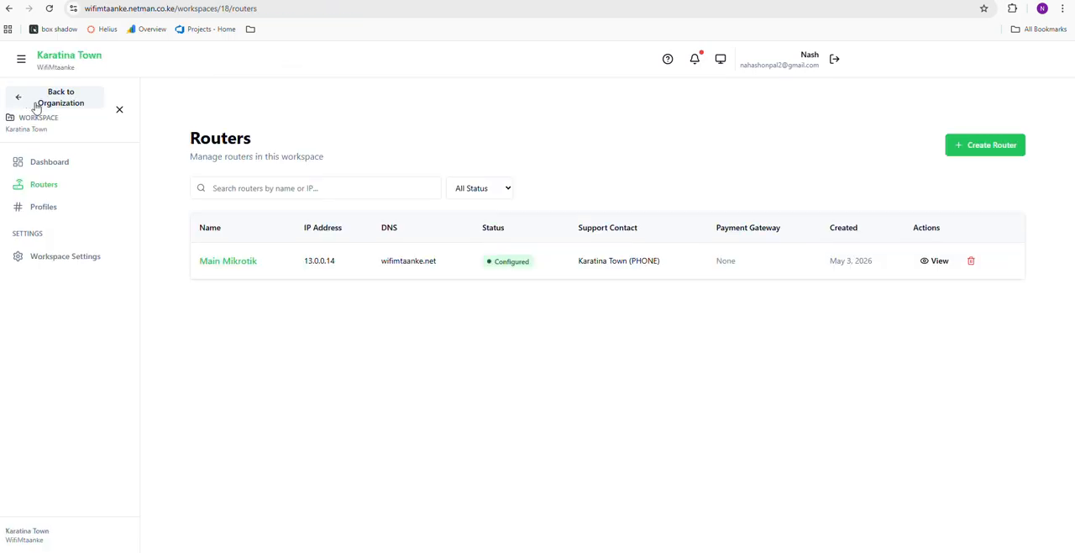
left_click(17, 101)
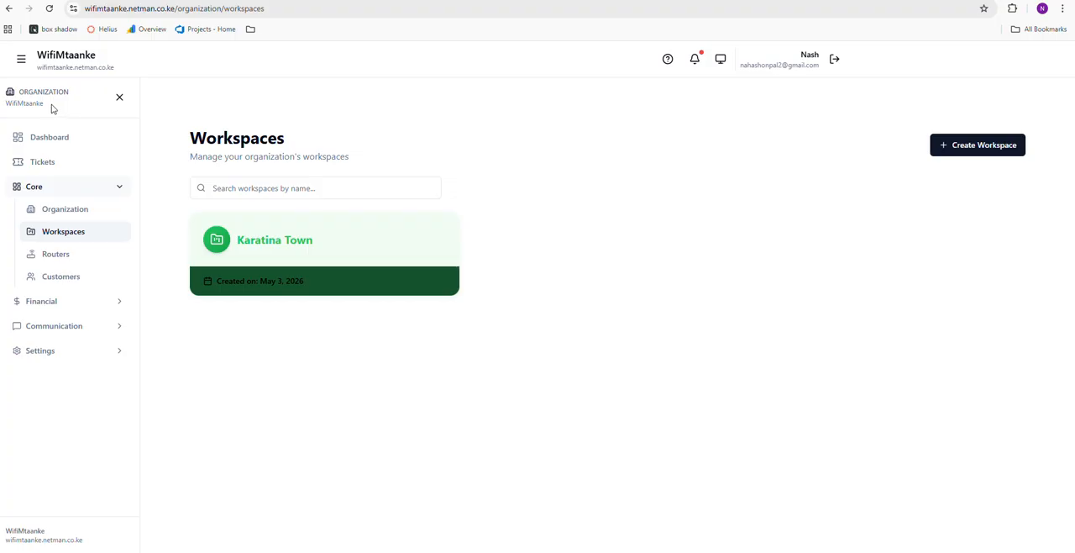
left_click(59, 278)
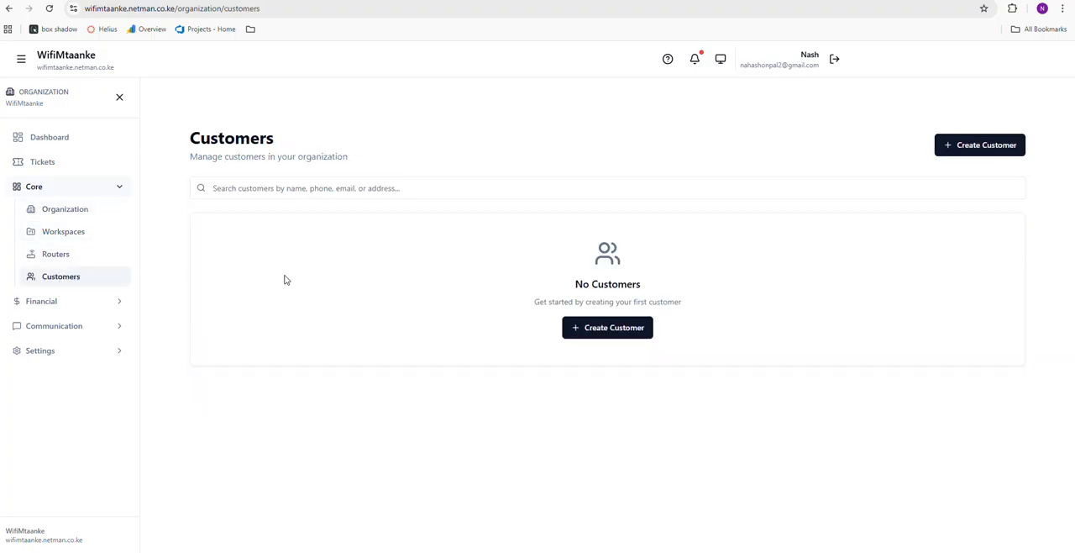
left_click(599, 331)
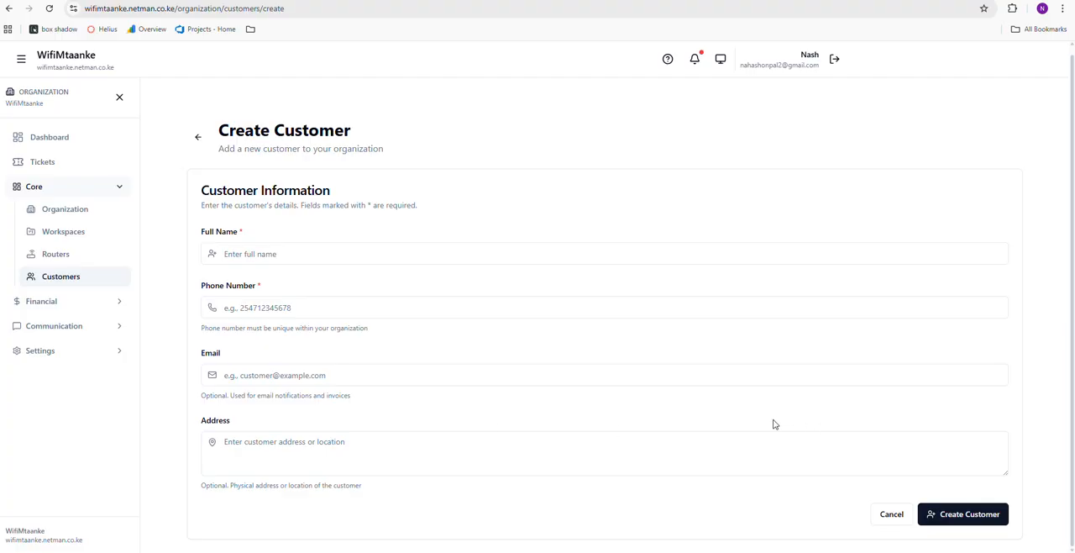
left_click(198, 135)
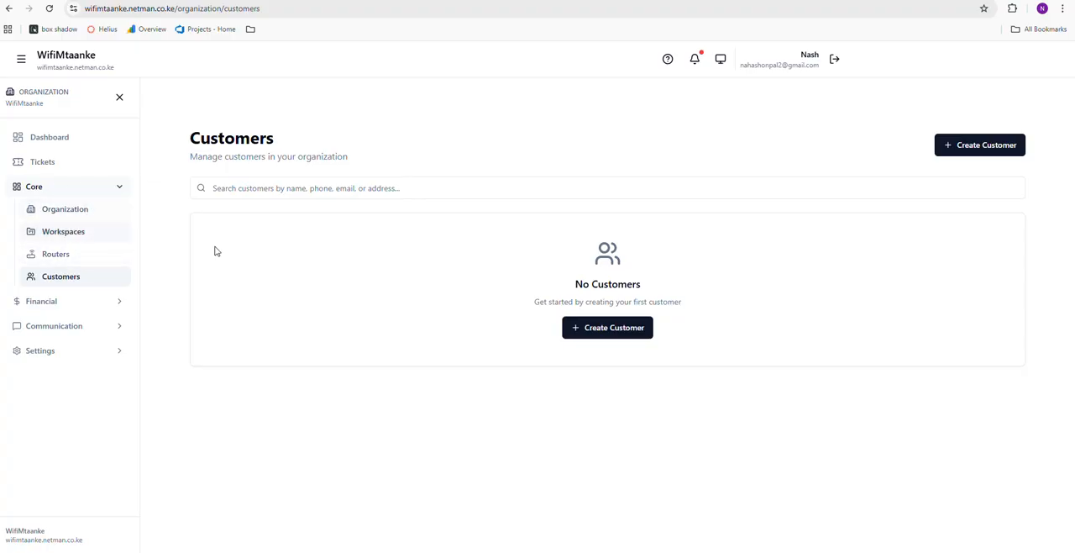
Open Main Mikrotik from the organization's routers and review its router information and health
left_click(53, 253)
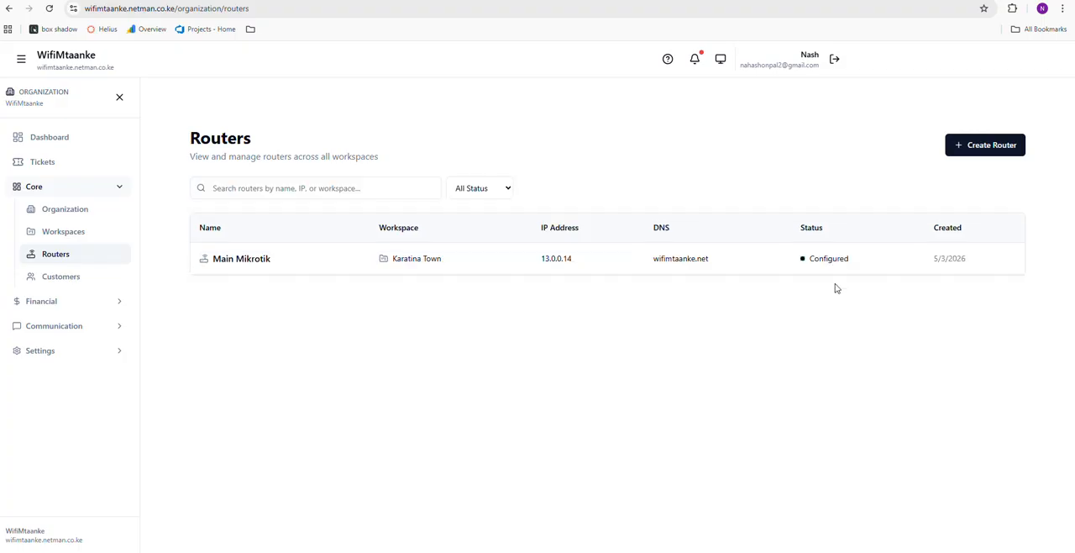
left_click(761, 259)
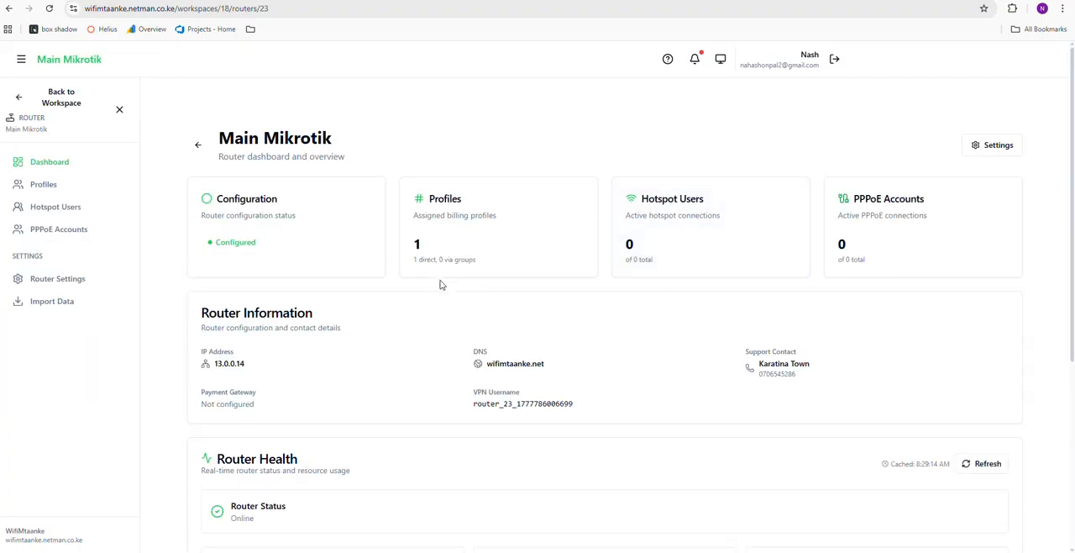
scroll(404, 287, "down", 4)
scroll(394, 288, "up", 2)
scroll(298, 324, "up", 1)
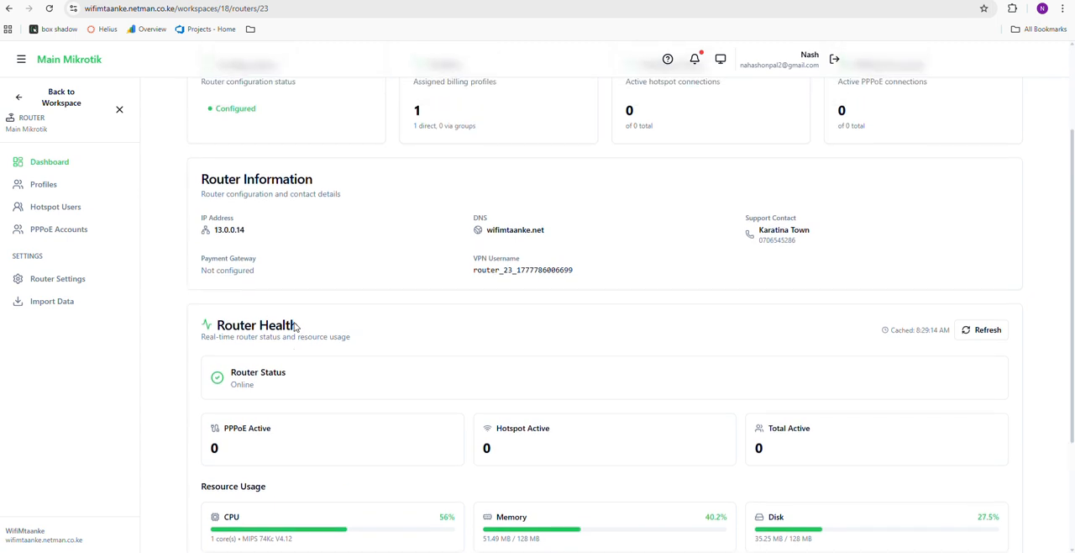
scroll(297, 324, "down", 3)
Open Main Mikrotik's router settings and locate the LAN ports & WiFi section
left_click(54, 280)
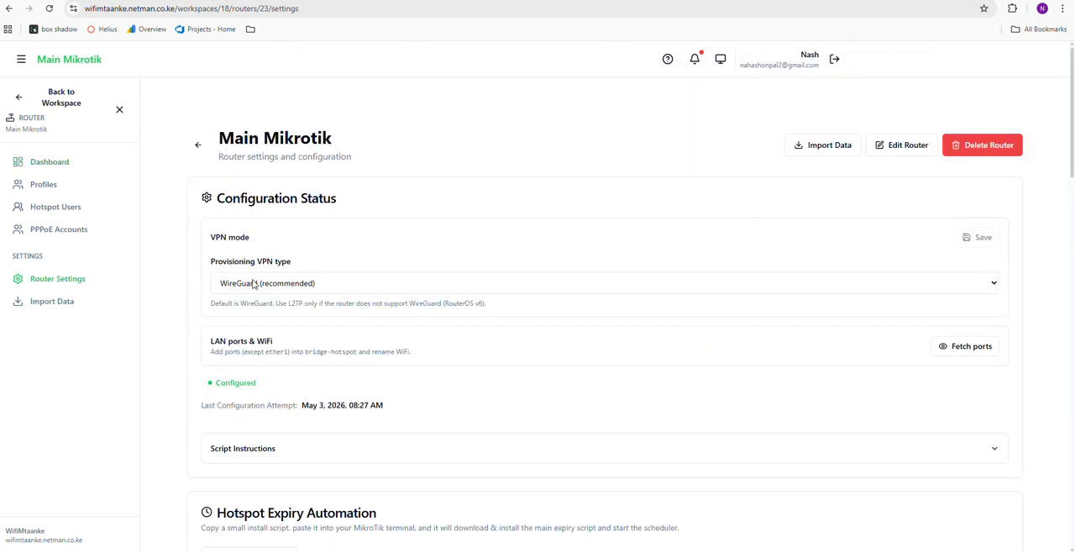
scroll(283, 307, "down", 1)
scroll(295, 302, "down", 10)
scroll(500, 315, "up", 9)
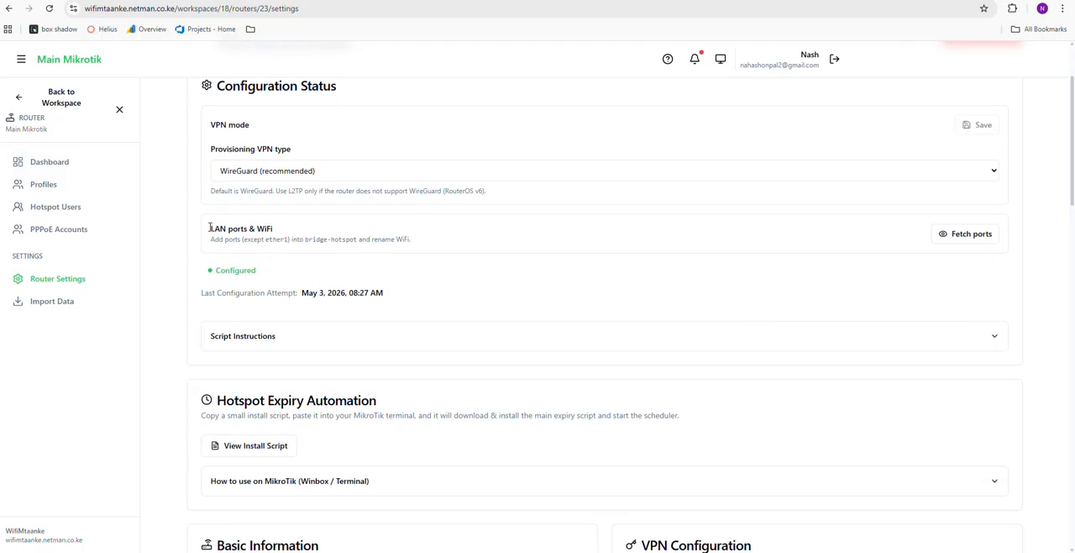
left_click_drag(210, 227, 390, 236)
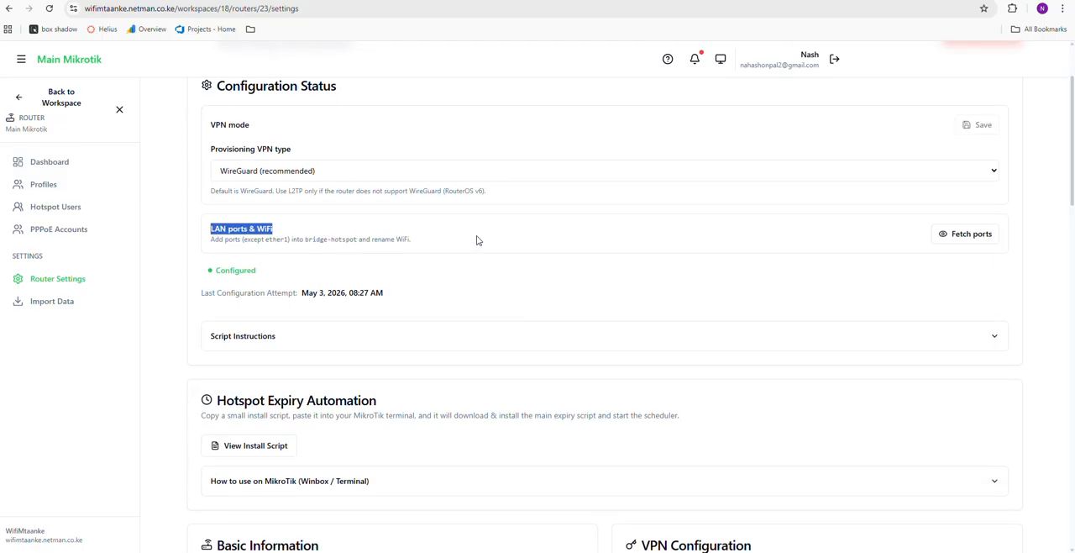
Fetch Main Mikrotik's ports and examine the available Ethernet and WiFi interfaces
left_click(975, 242)
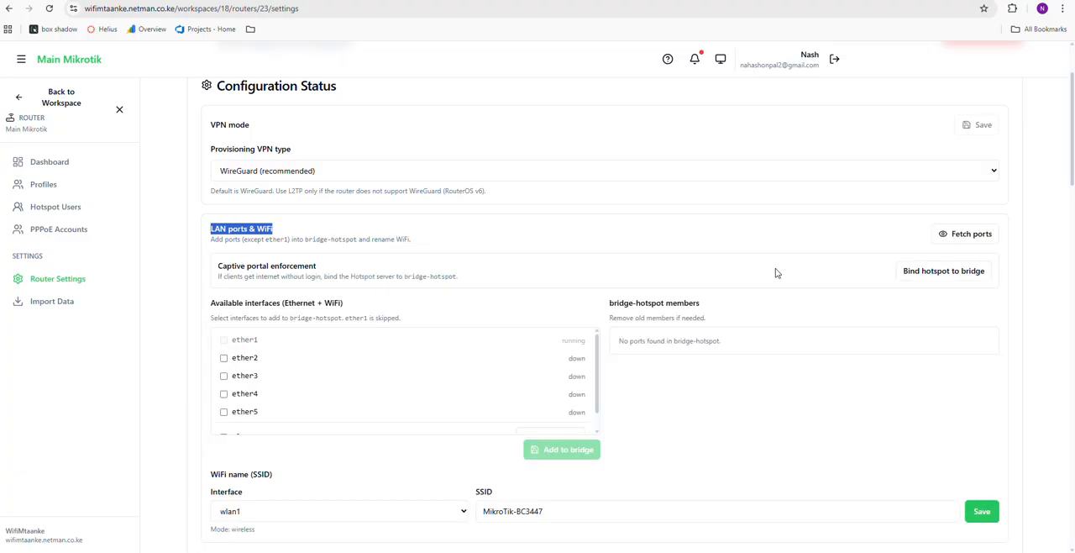
scroll(664, 277, "down", 2)
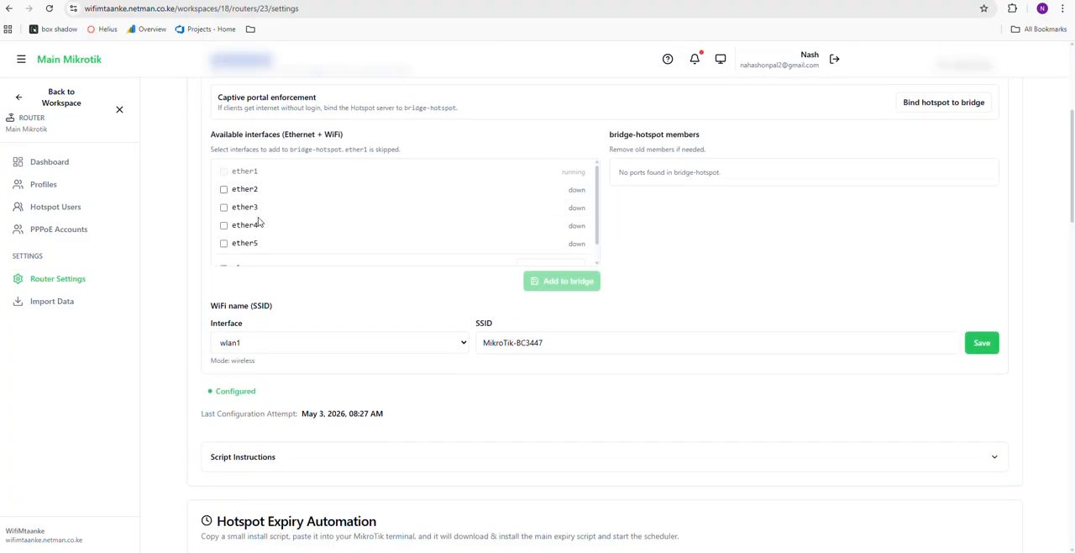
scroll(259, 223, "down", 1)
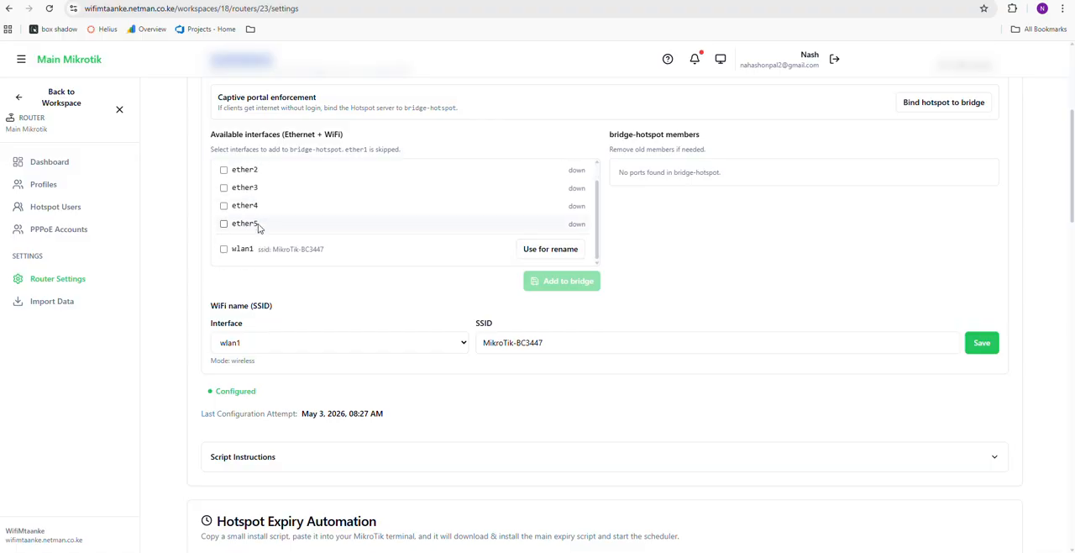
scroll(267, 246, "up", 1)
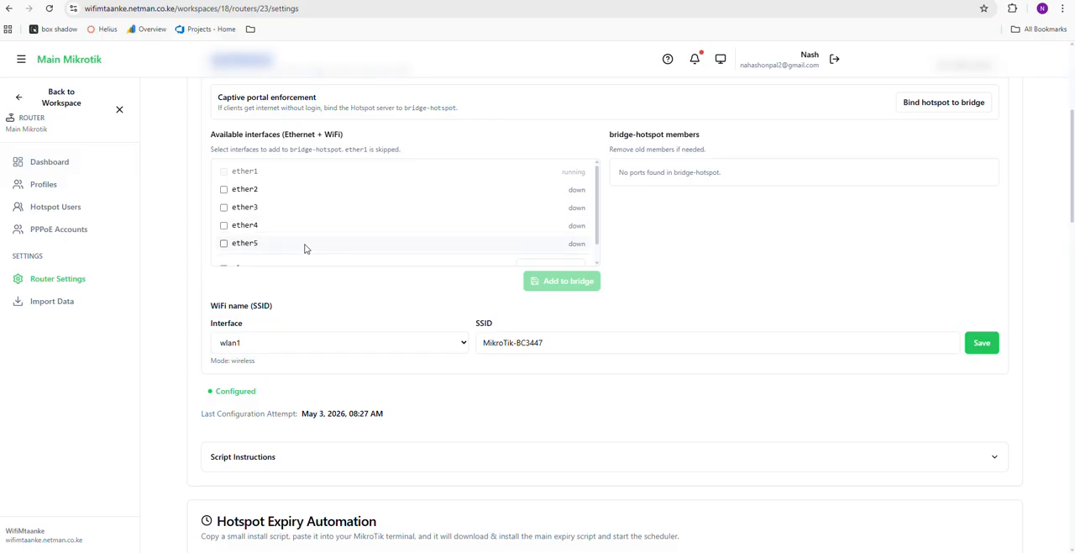
Select ether2, ether3, ether4 and ether5 from the interfaces available for bridge-hotspot
left_click(224, 190)
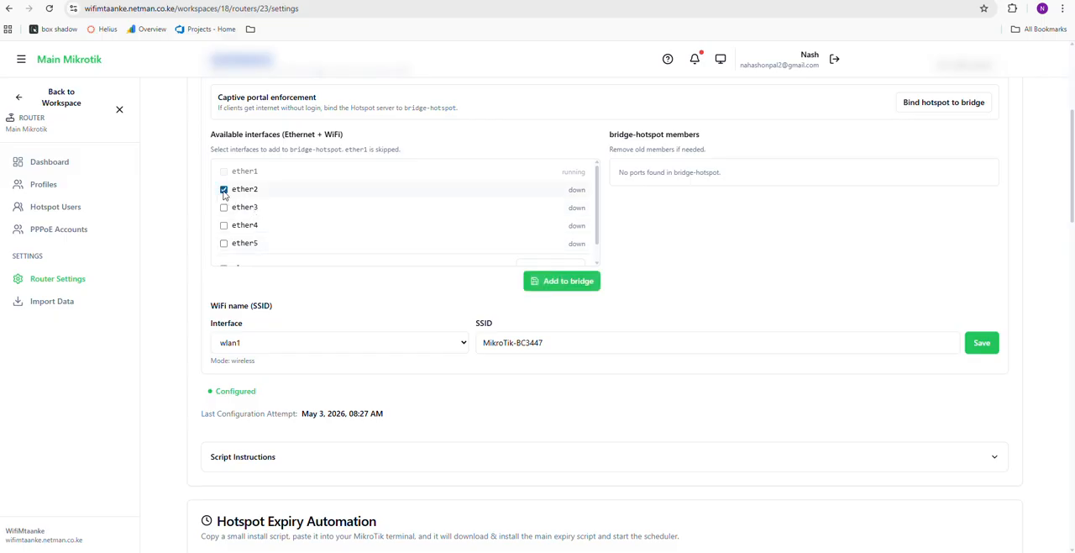
left_click(224, 207)
left_click(224, 226)
left_click(223, 243)
scroll(293, 236, "down", 1)
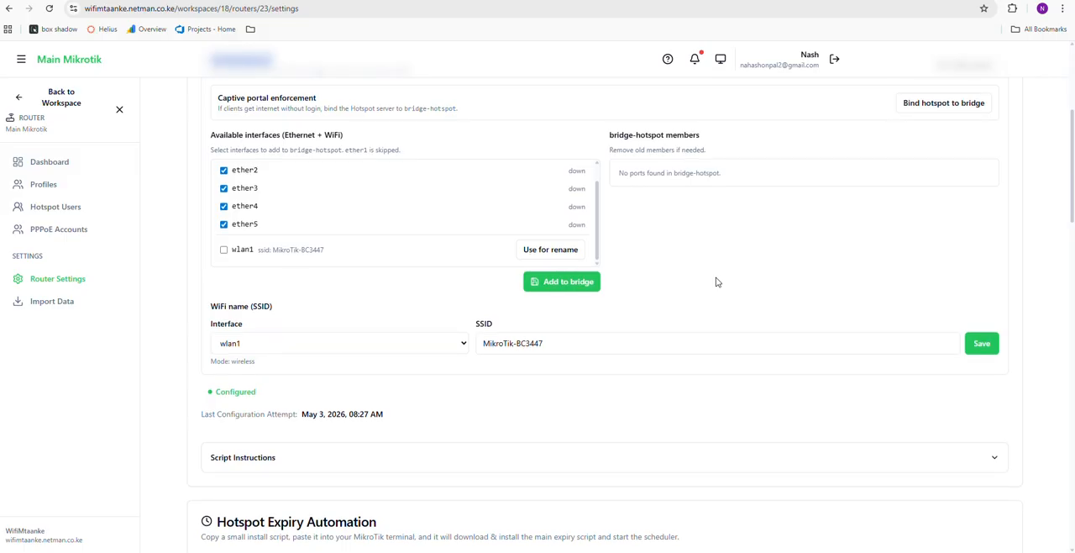
scroll(718, 282, "up", 1)
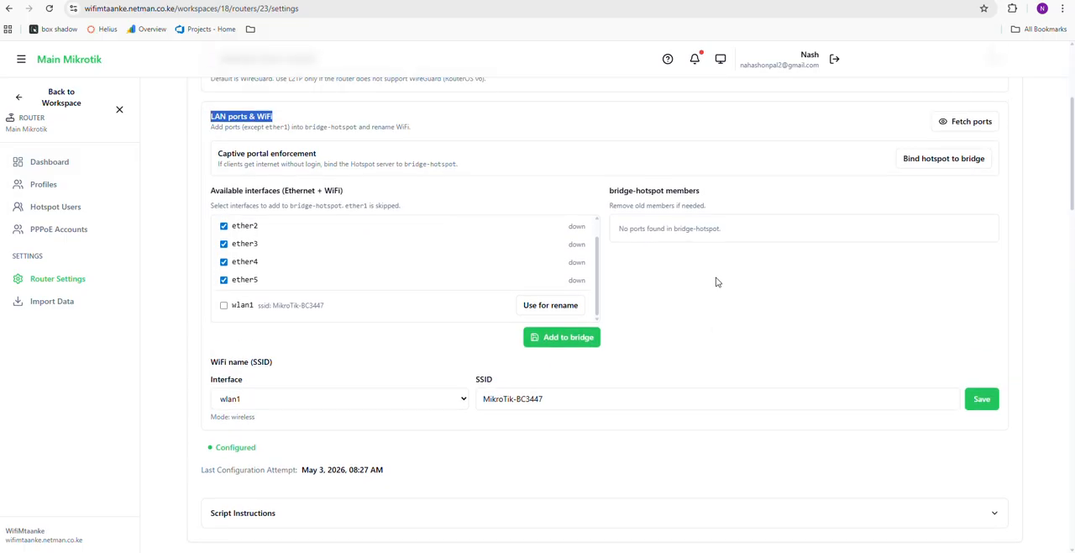
scroll(718, 283, "down", 1)
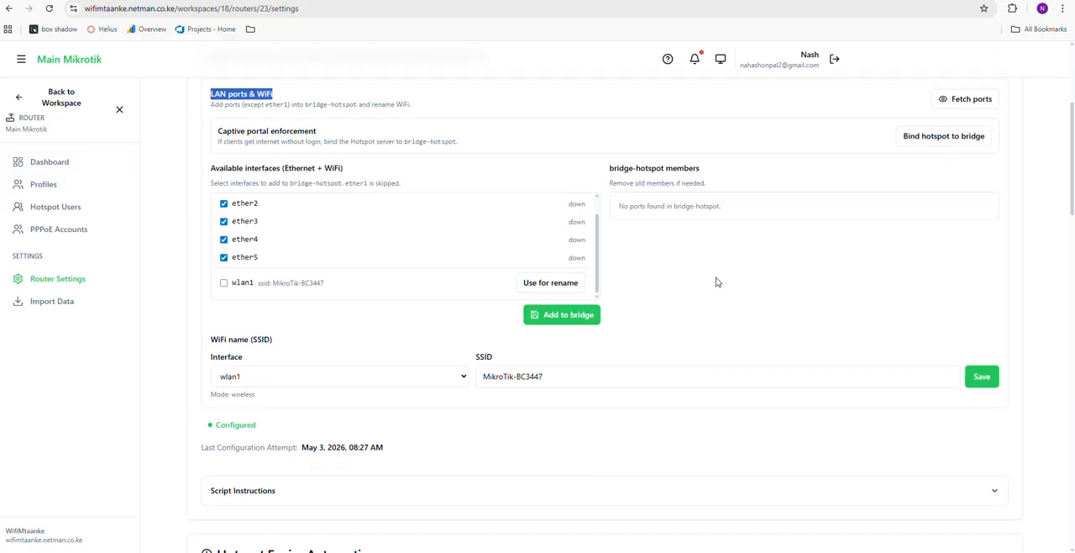
scroll(717, 282, "up", 1)
scroll(718, 282, "down", 1)
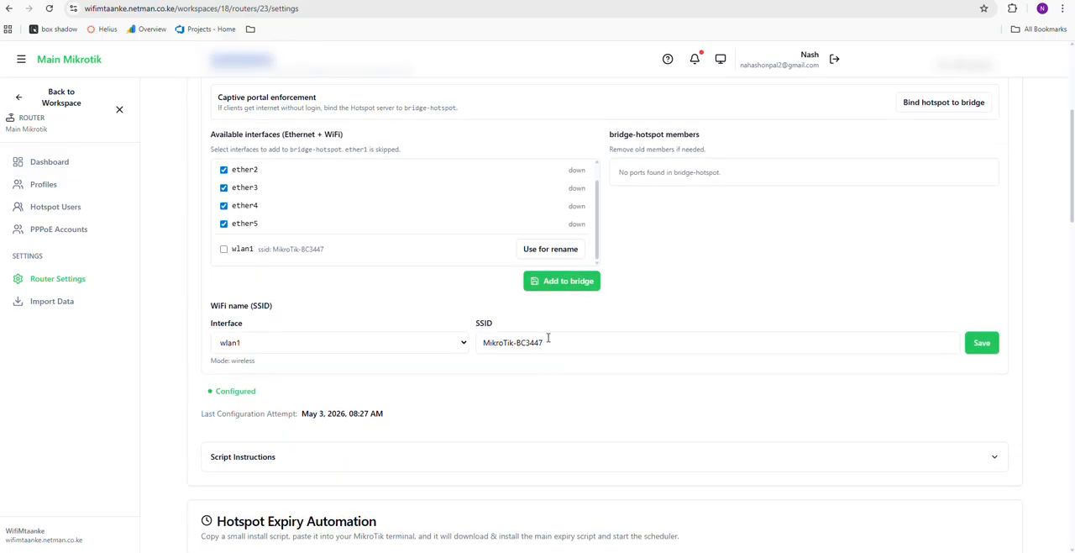
Set wlan1's WiFi name (SSID) to "MY hotspot", save it, and fetch the router's ports again
left_click_drag(546, 342, 481, 343)
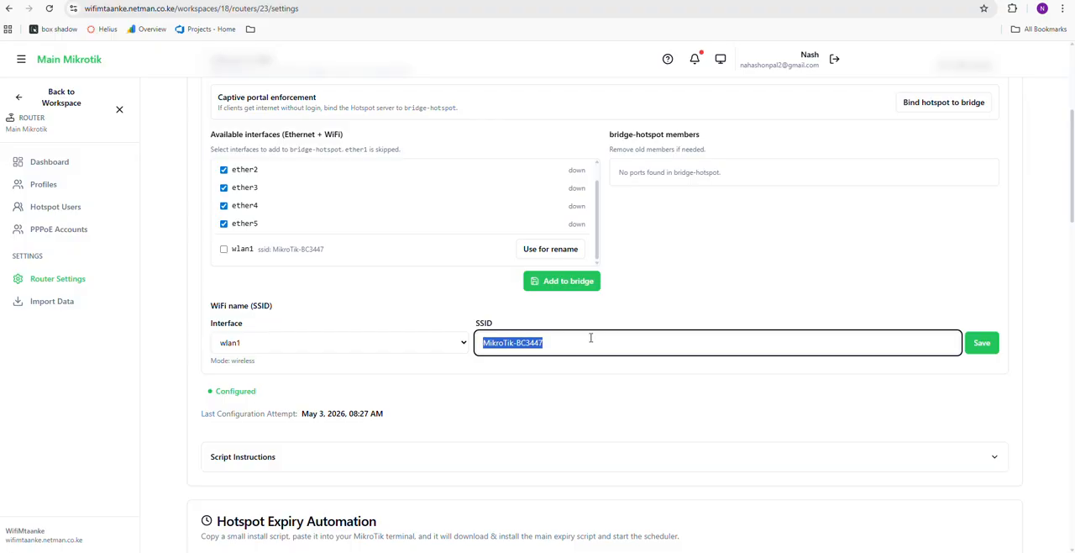
type("MY ho")
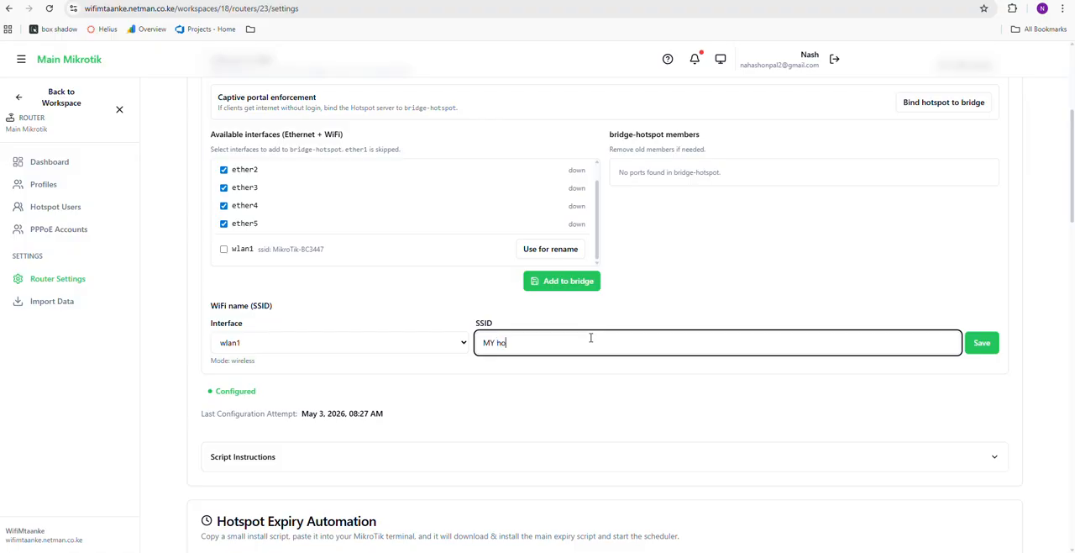
type("sd")
key("BackSpace")
type("tspot")
left_click(982, 348)
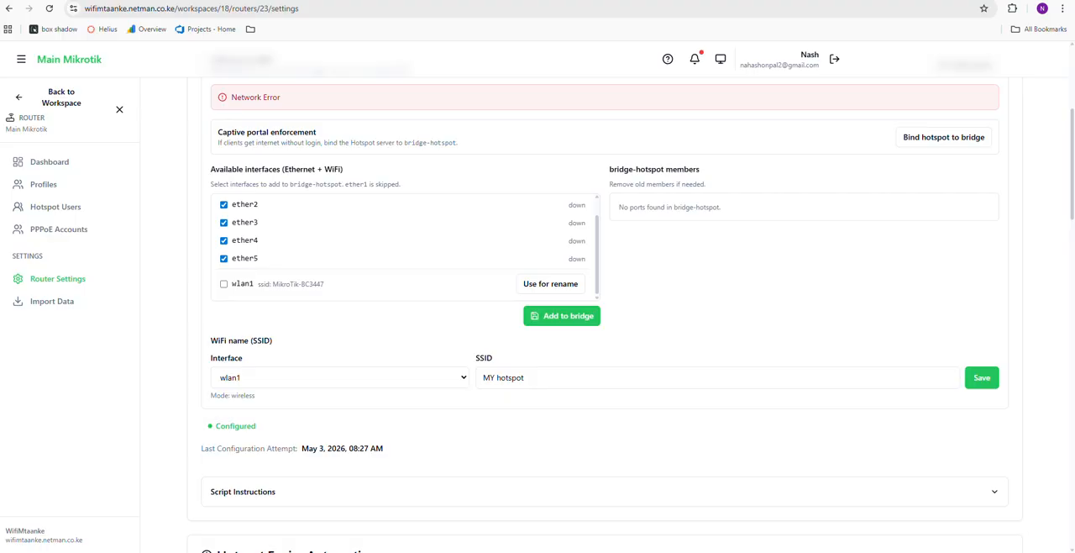
scroll(398, 350, "up", 2)
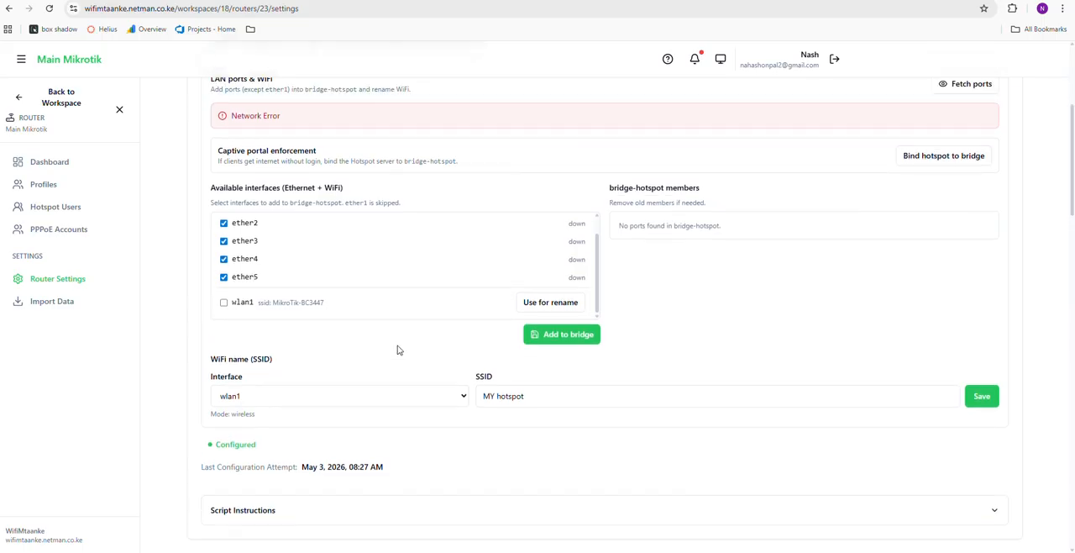
left_click(980, 237)
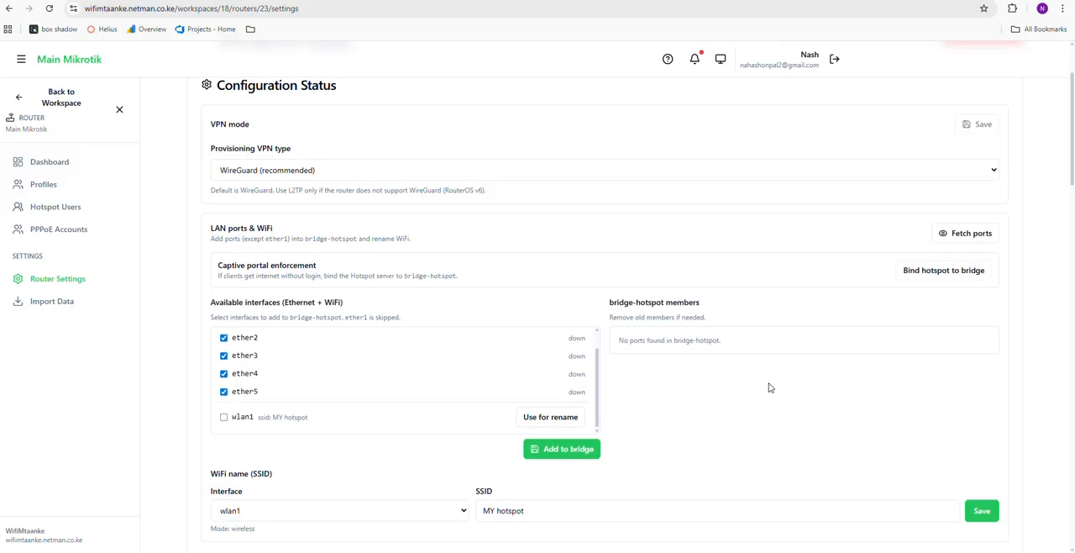
Select wlan1, deselect ether2, ether3, ether4 and ether5, and add the remaining selection to bridge-hotspot
scroll(734, 387, "down", 1)
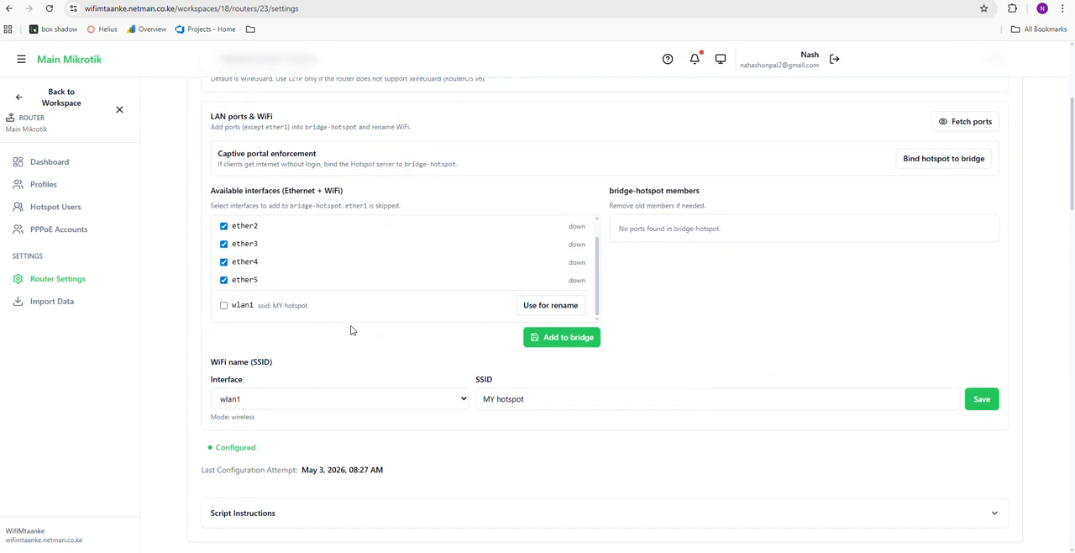
left_click_drag(312, 307, 274, 307)
left_click(223, 305)
left_click(223, 279)
left_click(223, 262)
left_click(224, 226)
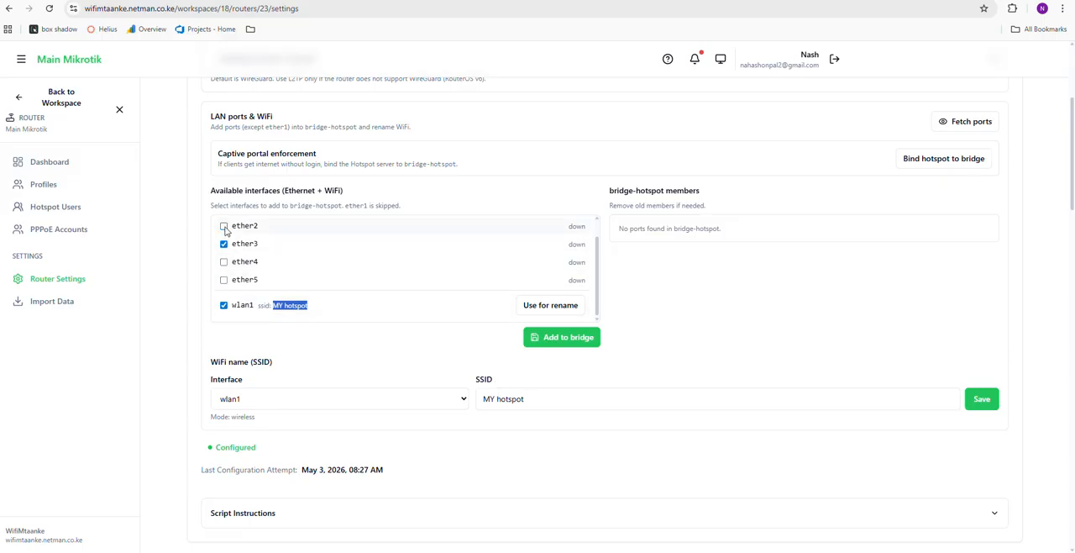
scroll(248, 328, "up", 1)
left_click(224, 300)
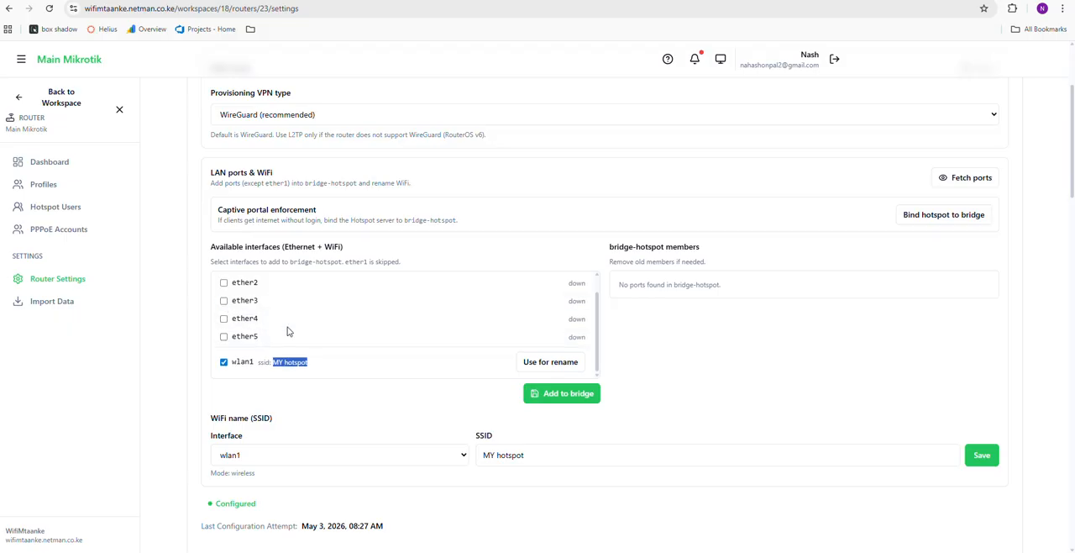
scroll(288, 331, "up", 1)
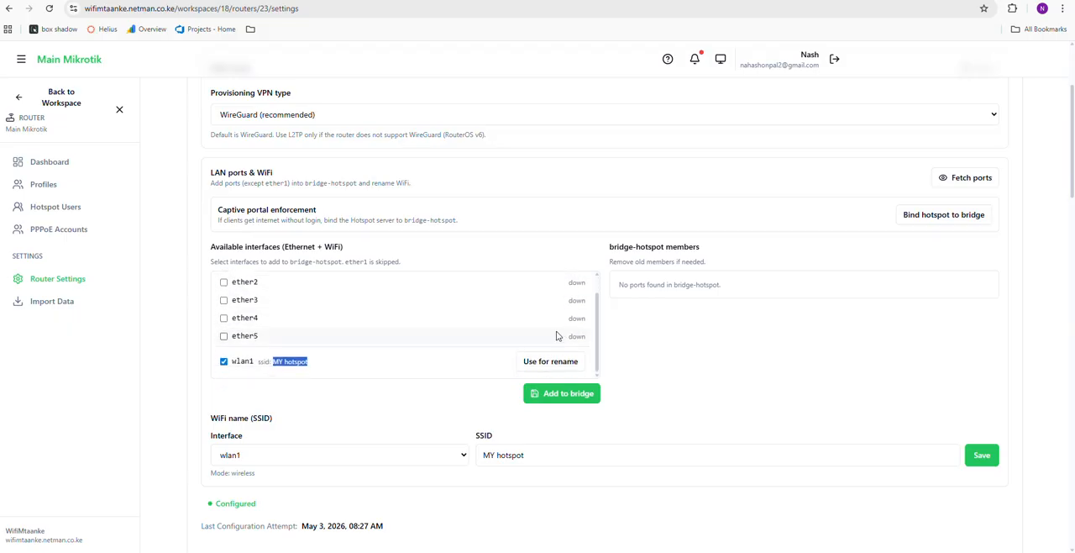
scroll(578, 330, "down", 1)
left_click(568, 396)
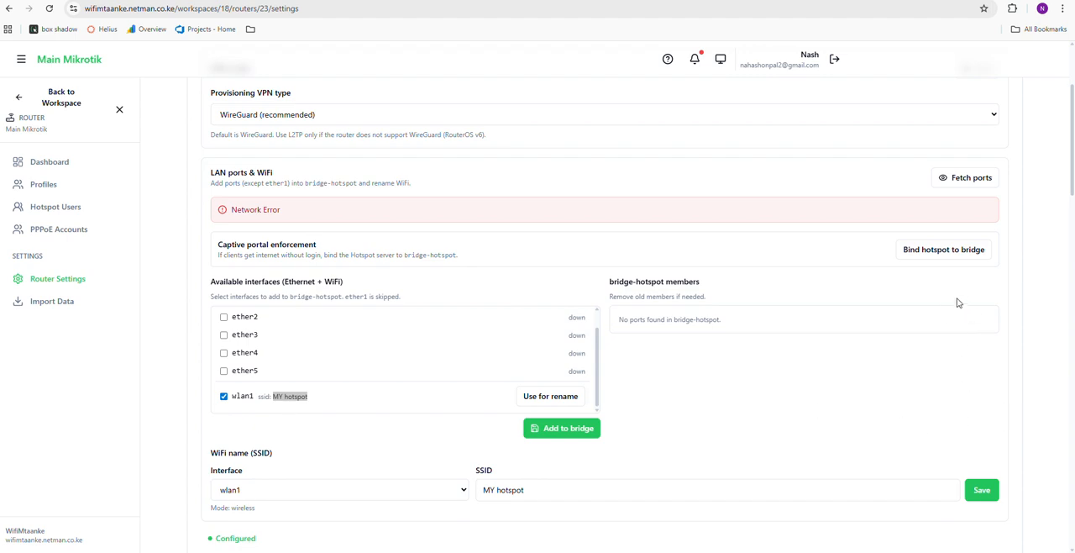
Bind the hotspot server to bridge-hotspot for captive portal enforcement, and close the lost router connection in WinBox
left_click(917, 252)
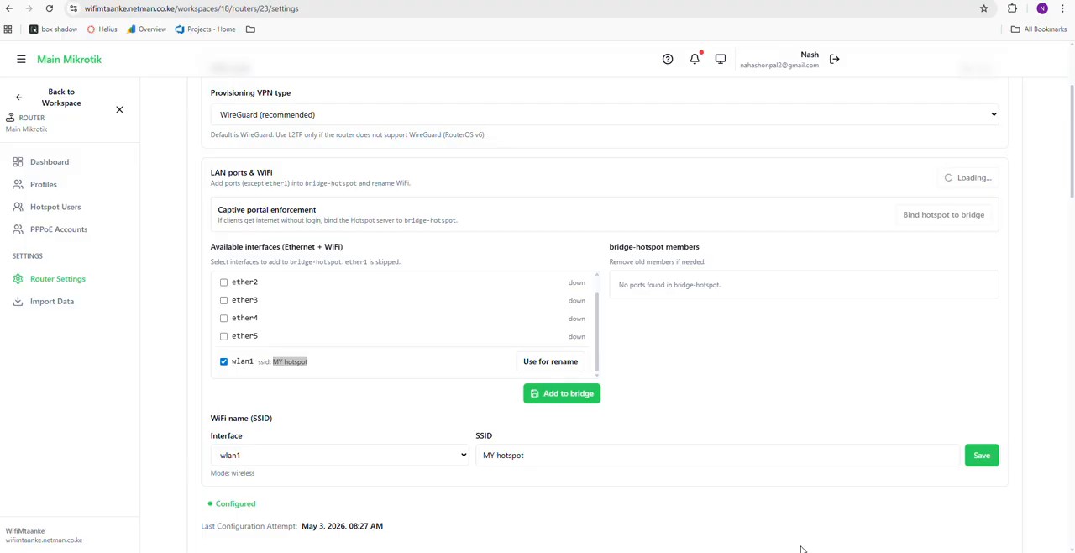
key("alt+Tab")
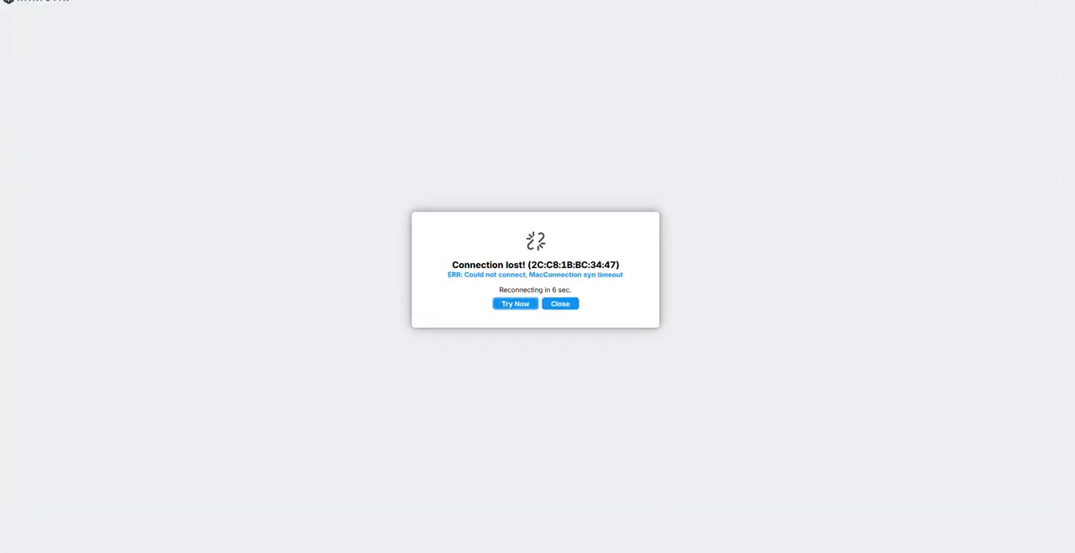
left_click(565, 305)
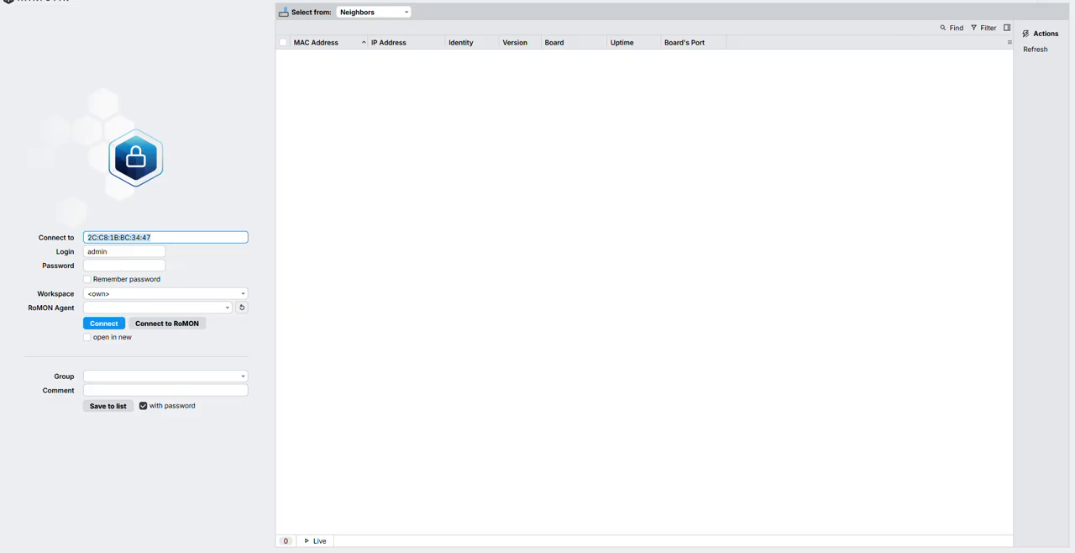
left_click(1036, 0)
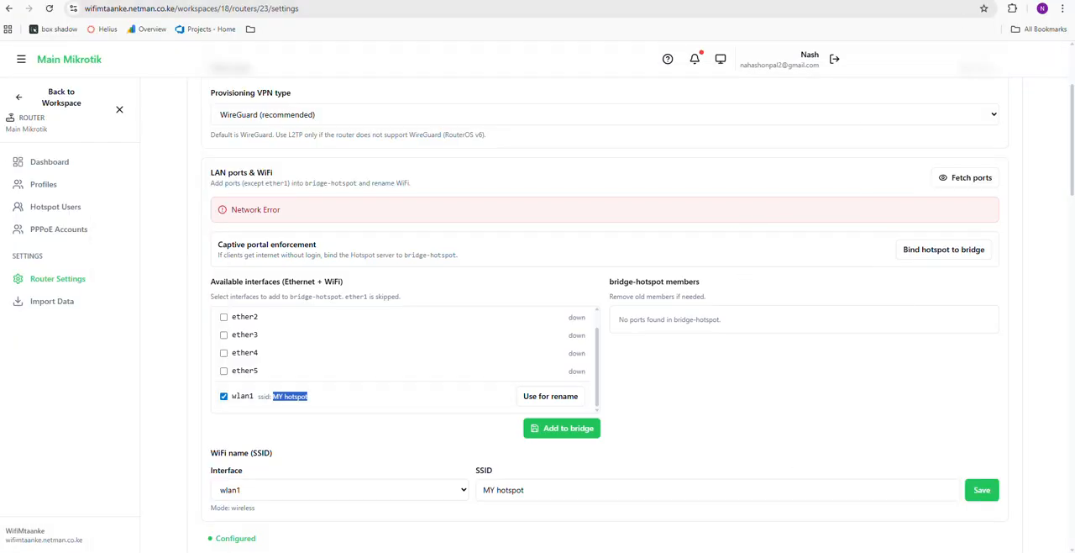
left_click(294, 552)
left_click(946, 254)
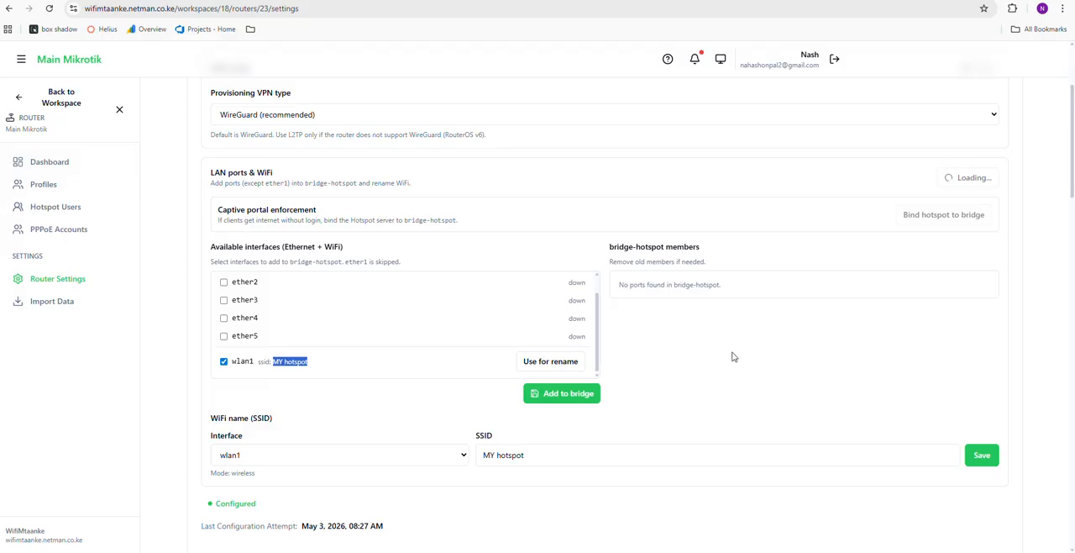
Switch to WinBox to check its neighbors list and login form, and return to the router settings without connecting
left_click(670, 551)
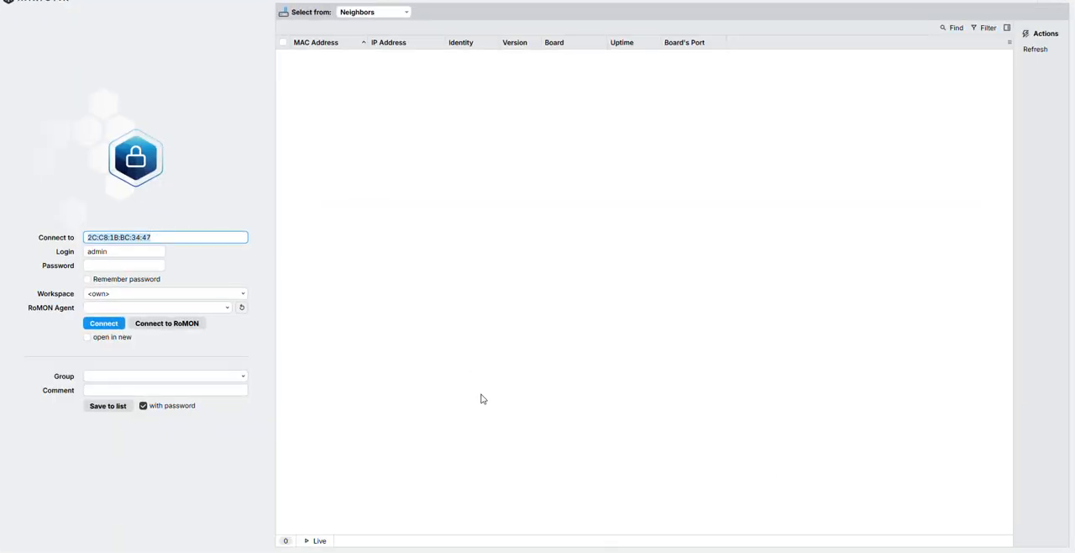
left_click(115, 266)
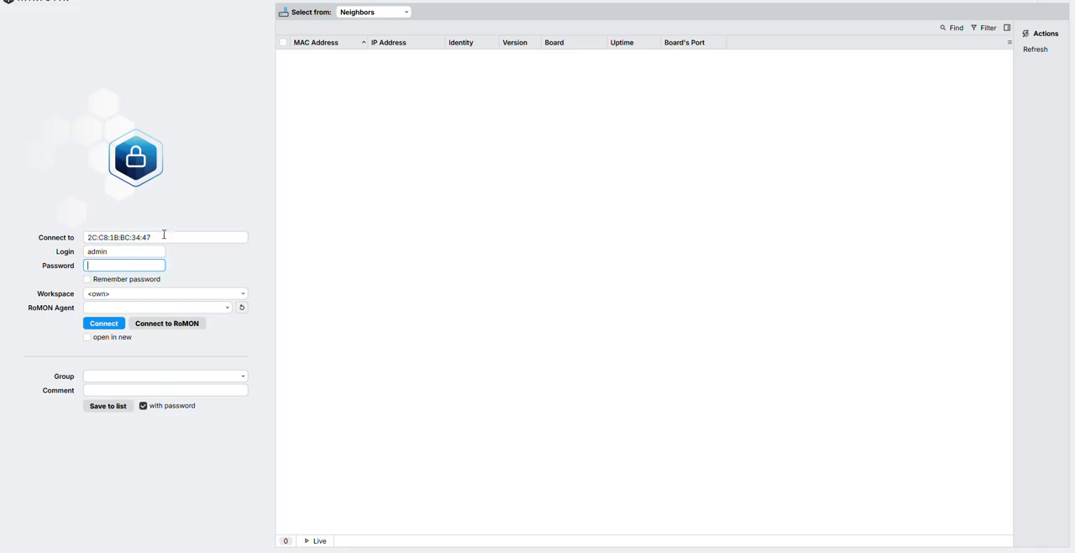
left_click(164, 236)
key("alt+Tab")
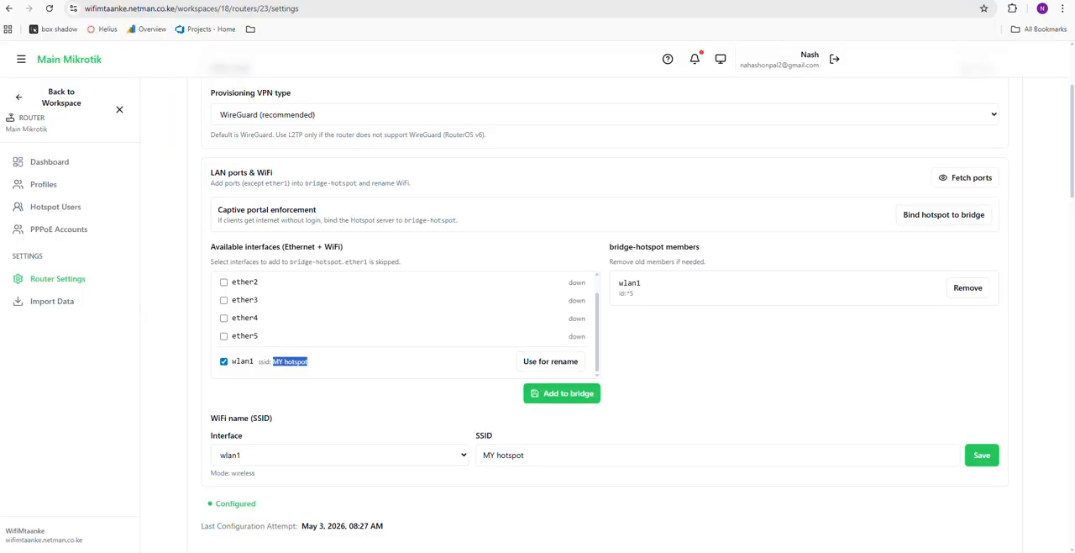
Try to pay for the 1GB package at Ksh. 20 on the hotspot packages page, using the customer's MPESA phone number
scroll(683, 411, "up", 2)
scroll(686, 412, "down", 2)
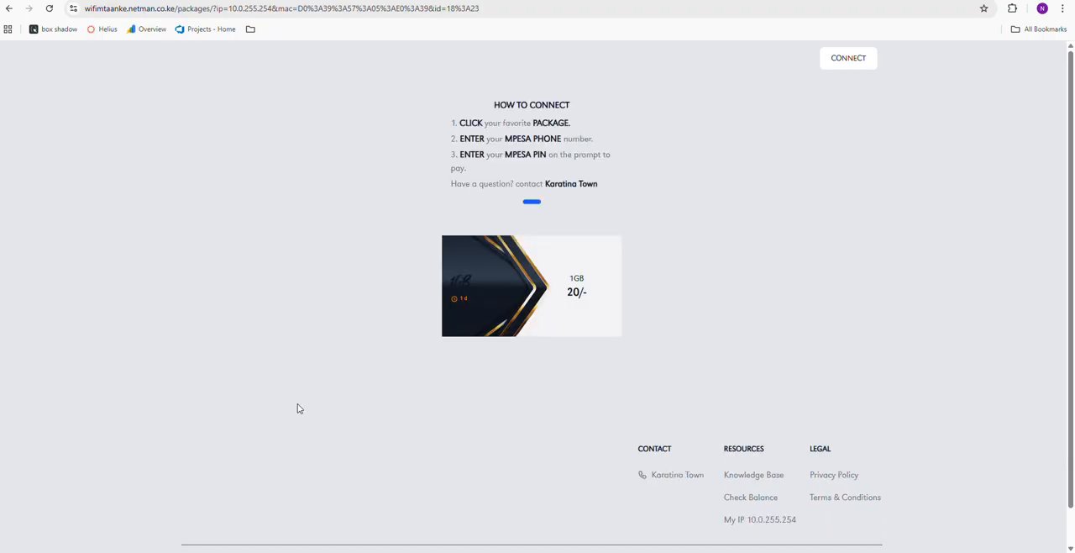
left_click(540, 319)
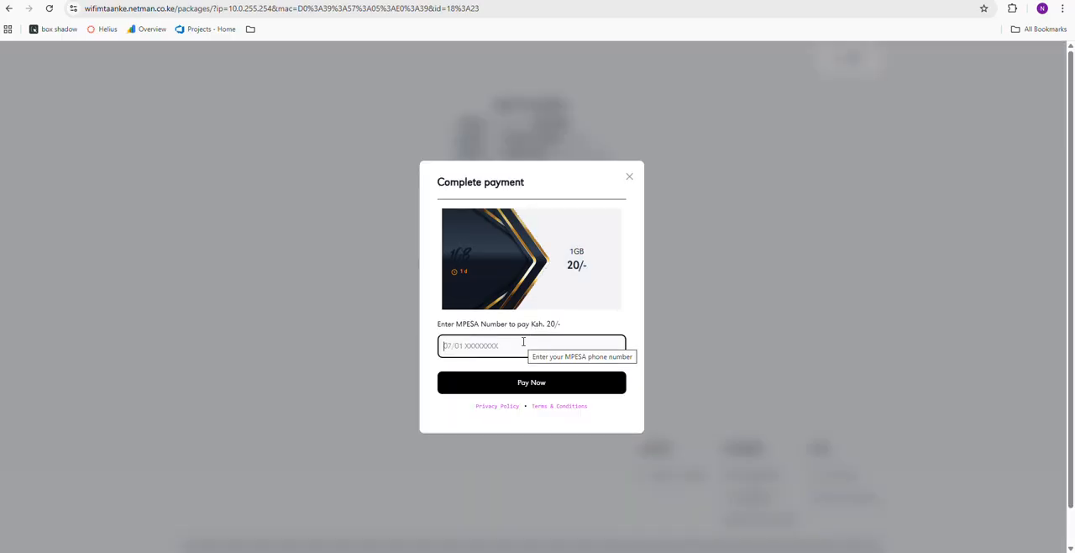
left_click(523, 341)
left_click(522, 375)
left_click(522, 379)
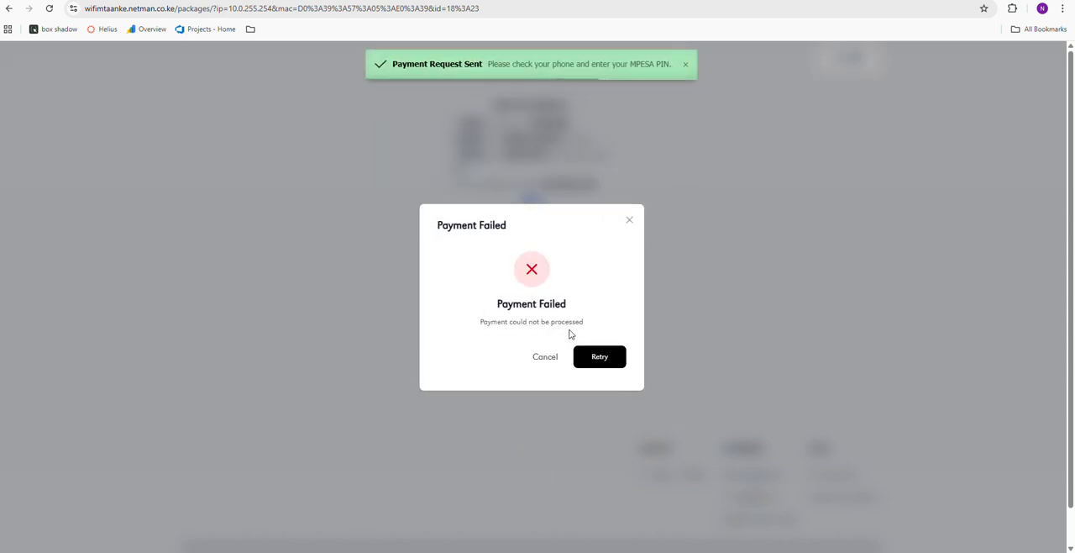
left_click_drag(588, 332, 450, 296)
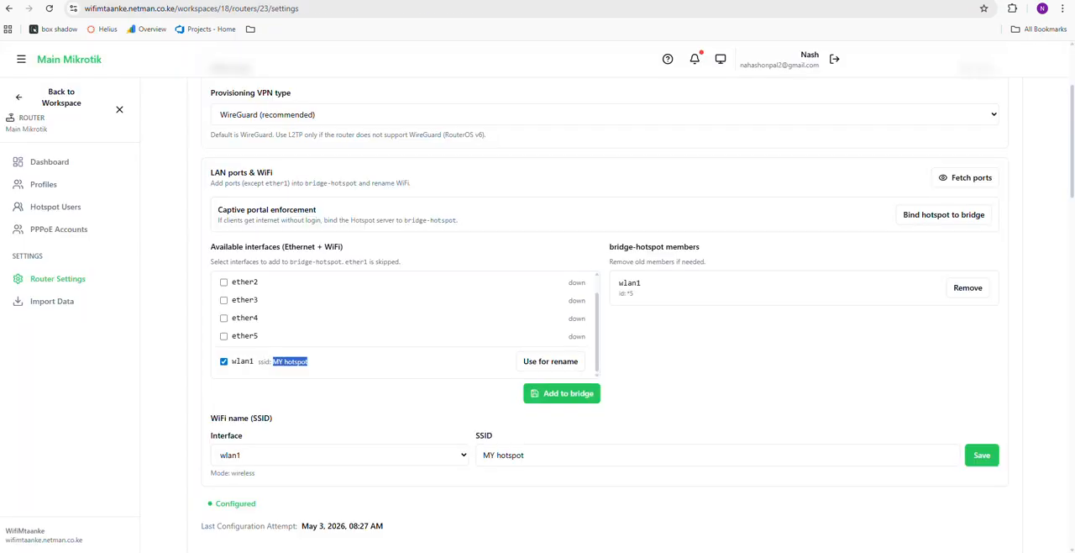
Activate the system-provided MPESA Gateway in the WifiMtaanke organization's payment gateway settings
left_click(61, 162)
left_click(20, 98)
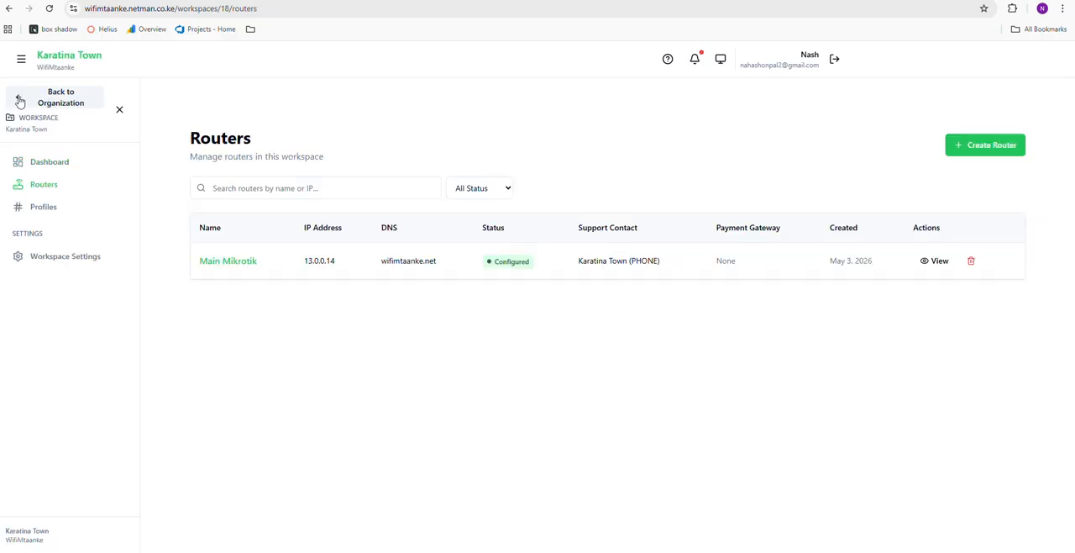
left_click(19, 98)
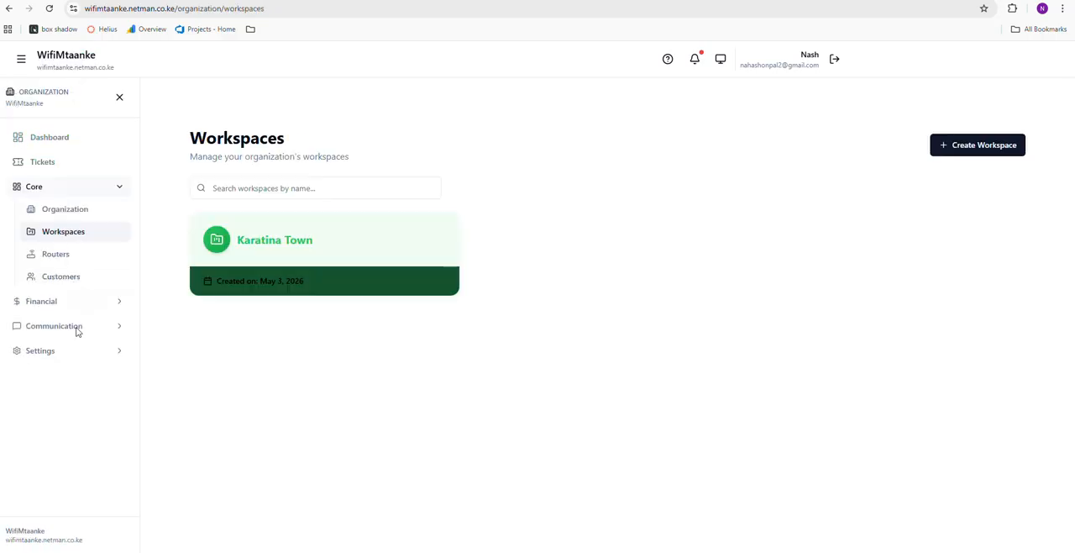
left_click(47, 357)
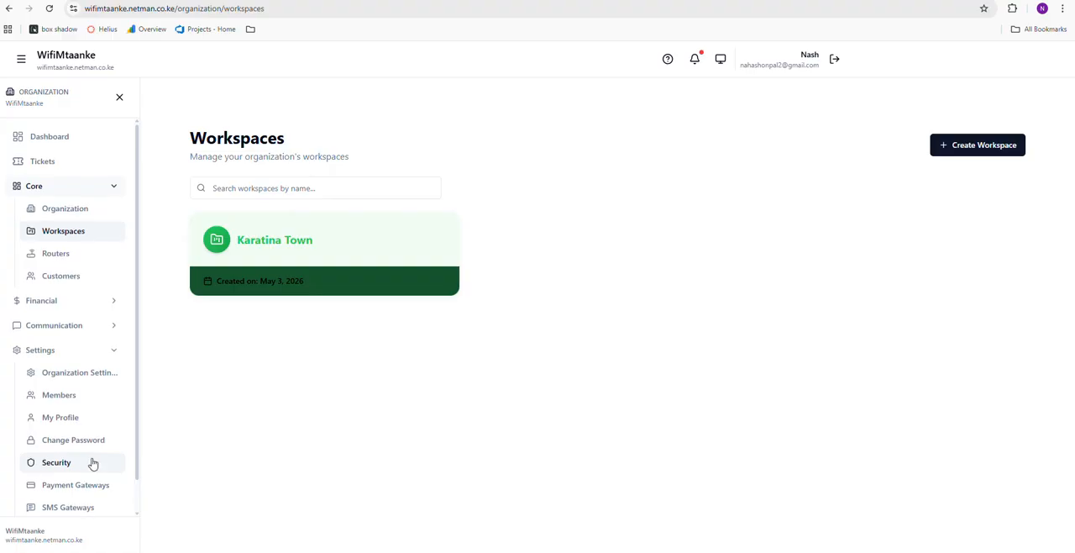
scroll(80, 462, "down", 1)
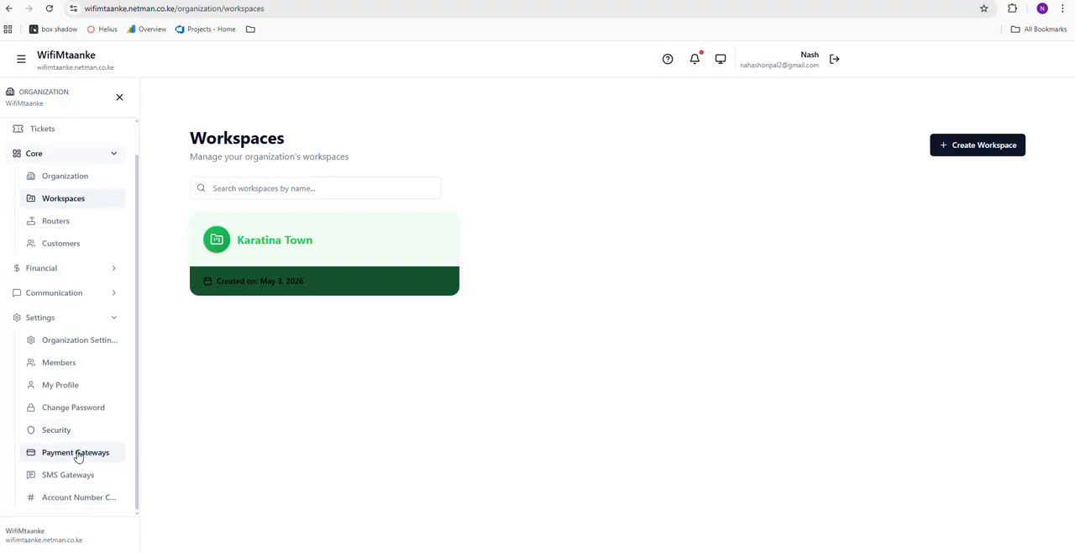
left_click(77, 457)
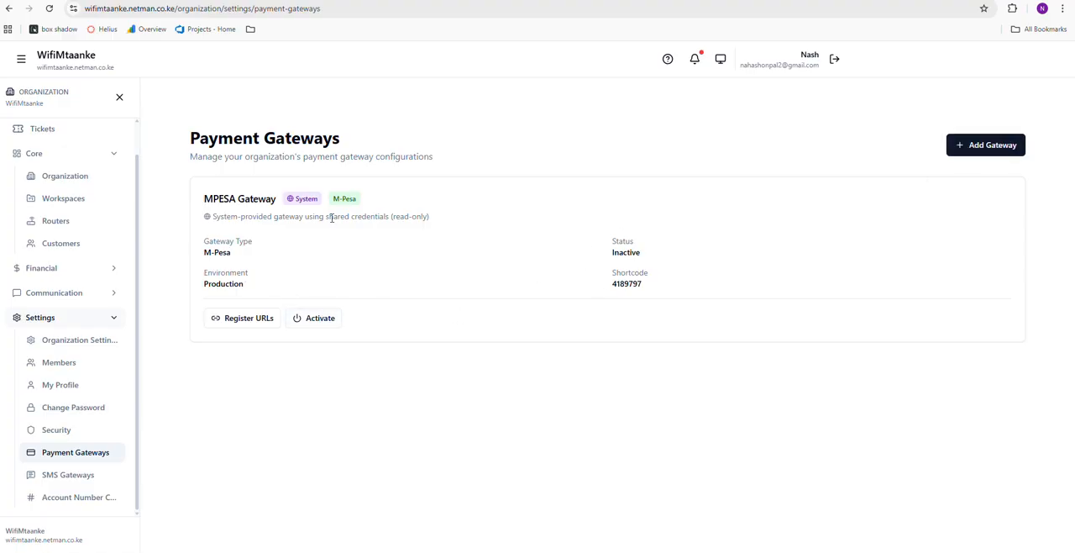
left_click(330, 326)
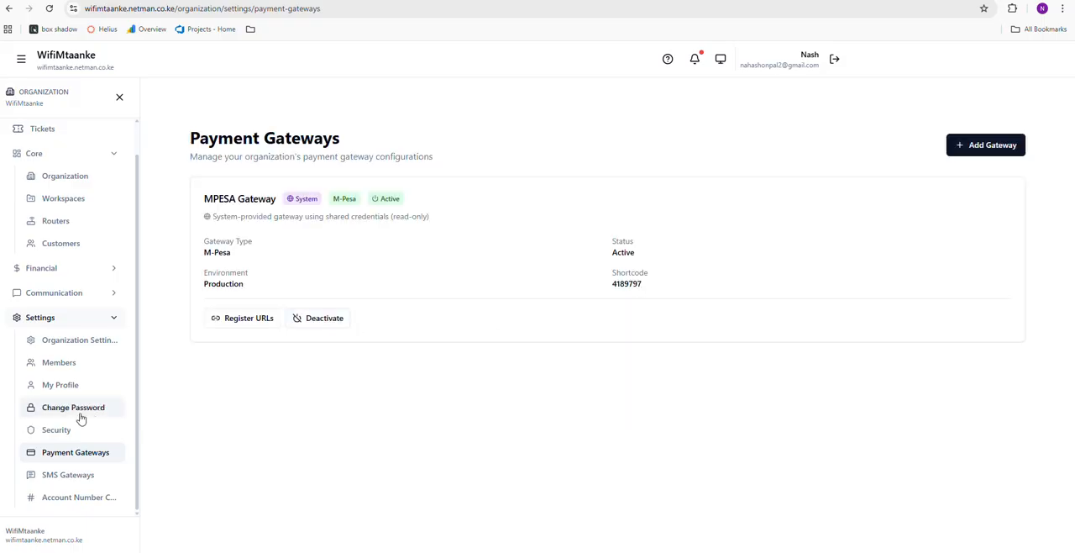
Start a new payment gateway configuration named KOPOKOPO with Kopokopo as its gateway type
left_click(63, 223)
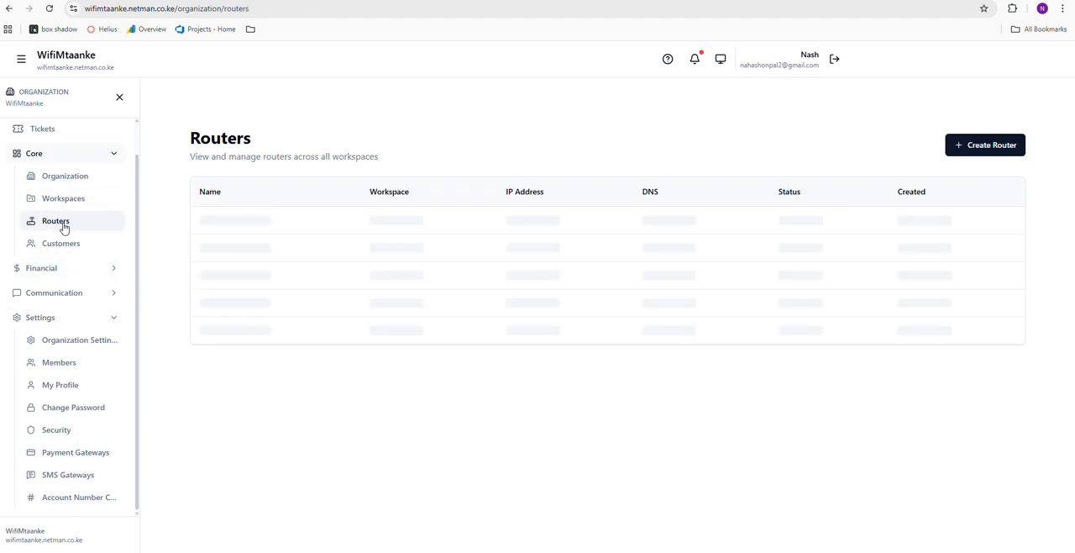
left_click(77, 452)
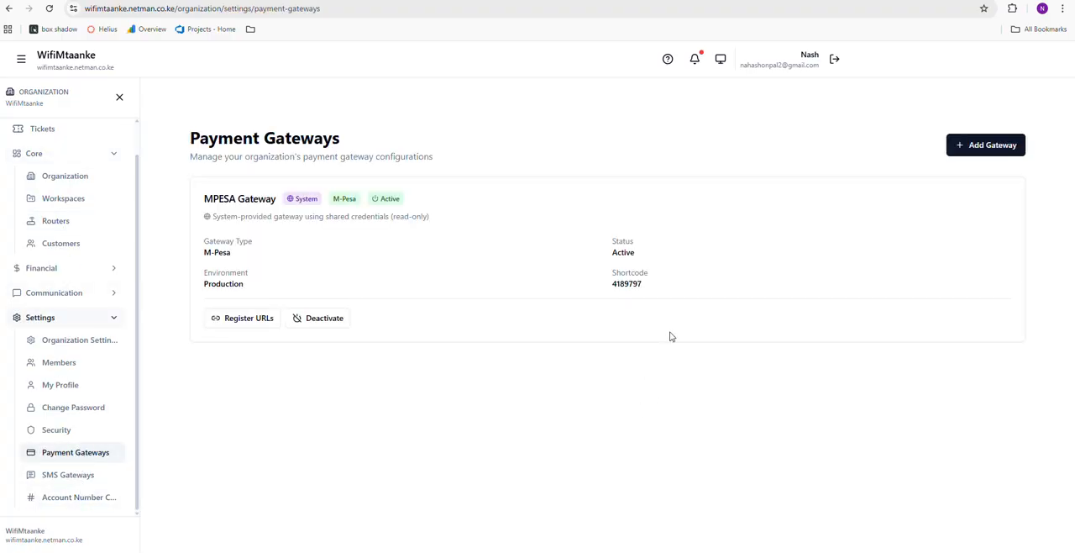
left_click(992, 151)
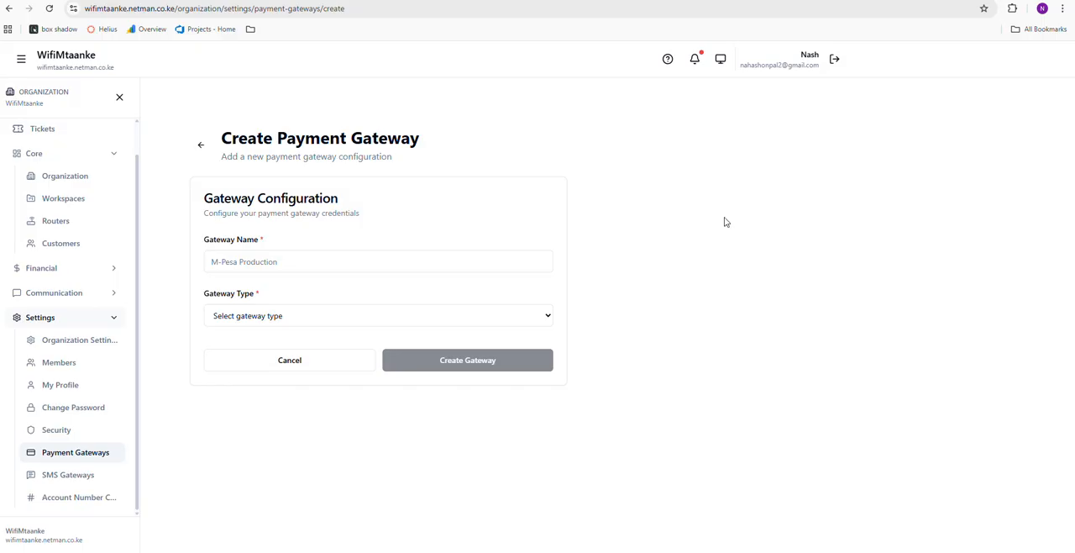
left_click(285, 262)
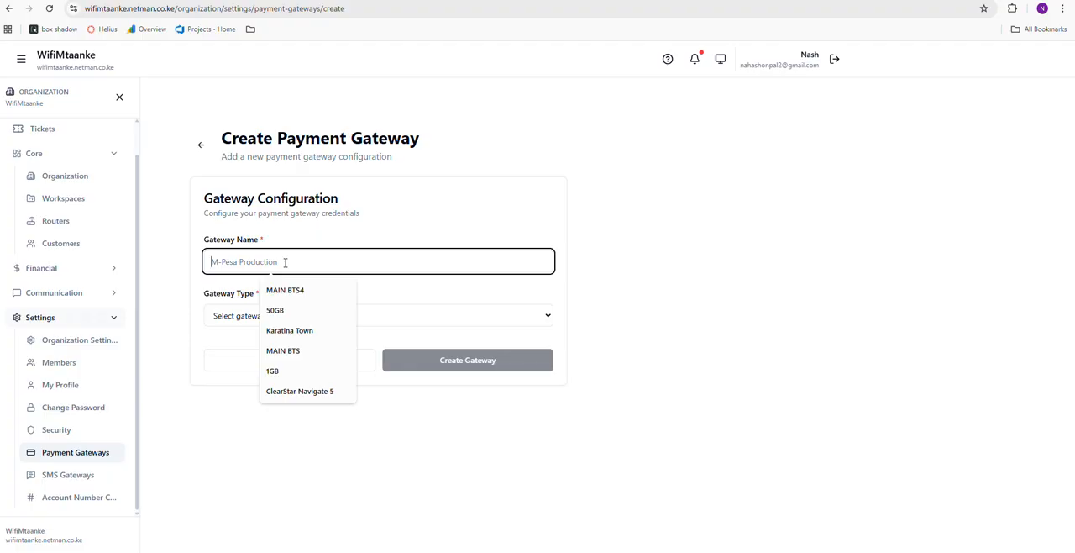
type("ko")
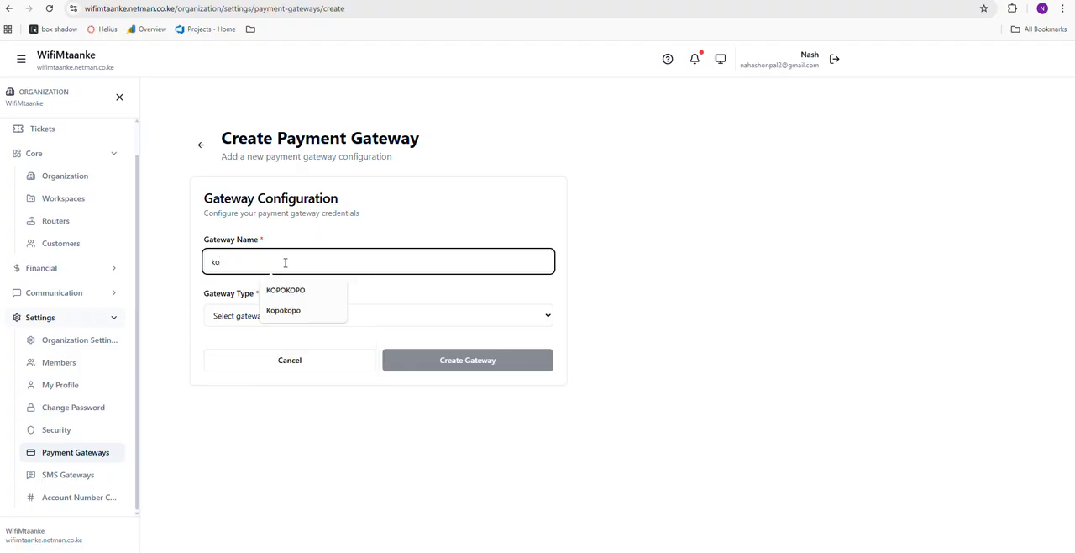
left_click(285, 290)
double_click(286, 252)
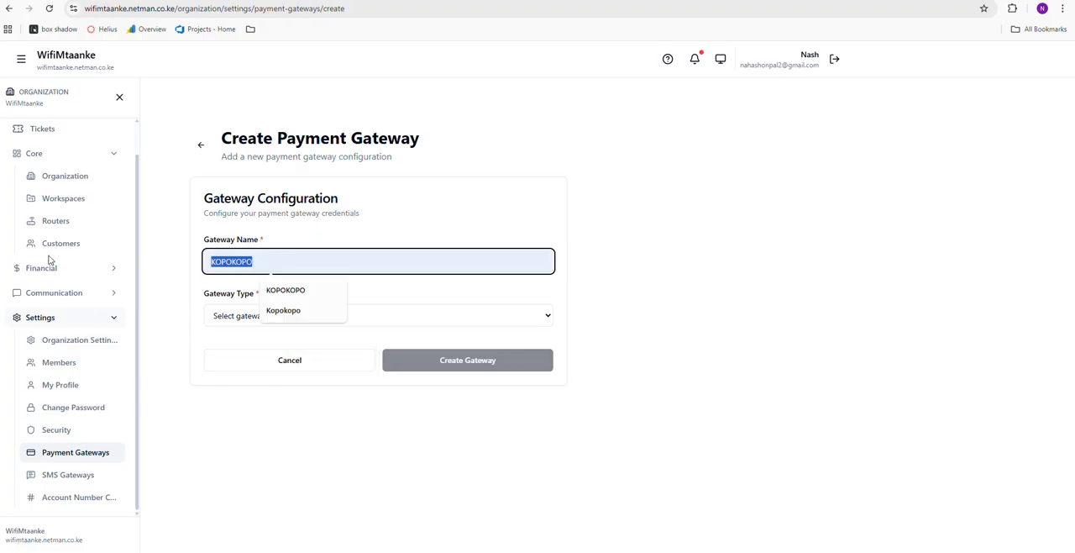
left_click(174, 286)
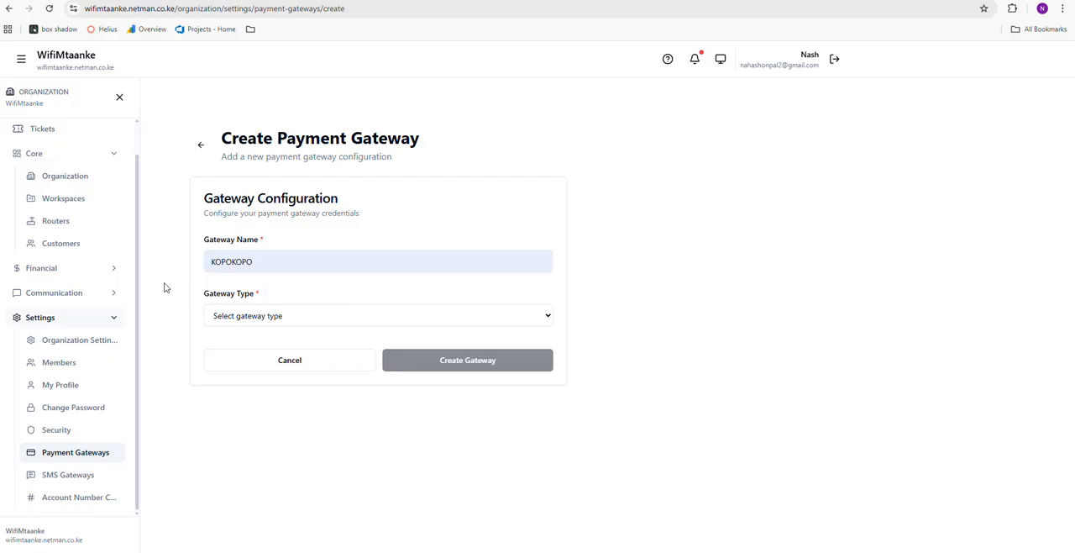
left_click(282, 316)
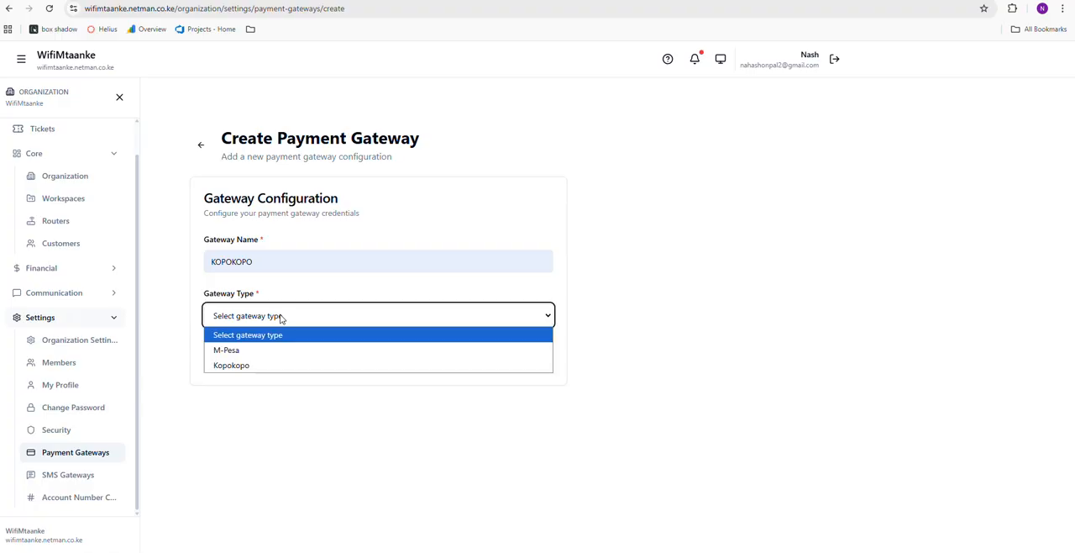
left_click(244, 367)
scroll(285, 367, "down", 2)
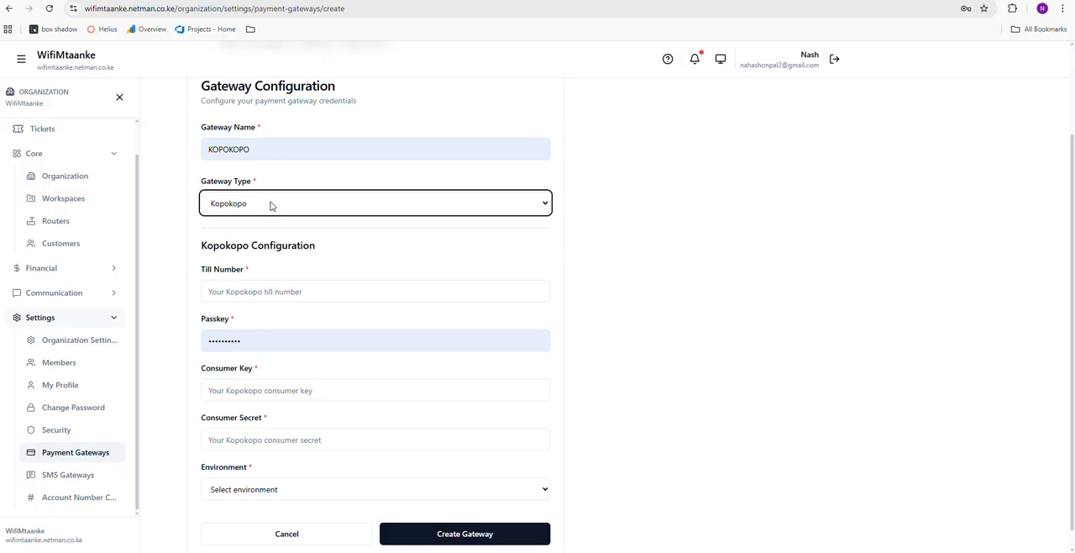
Switch the new gateway's type to M-Pesa and examine the credential fields it requires
left_click(243, 206)
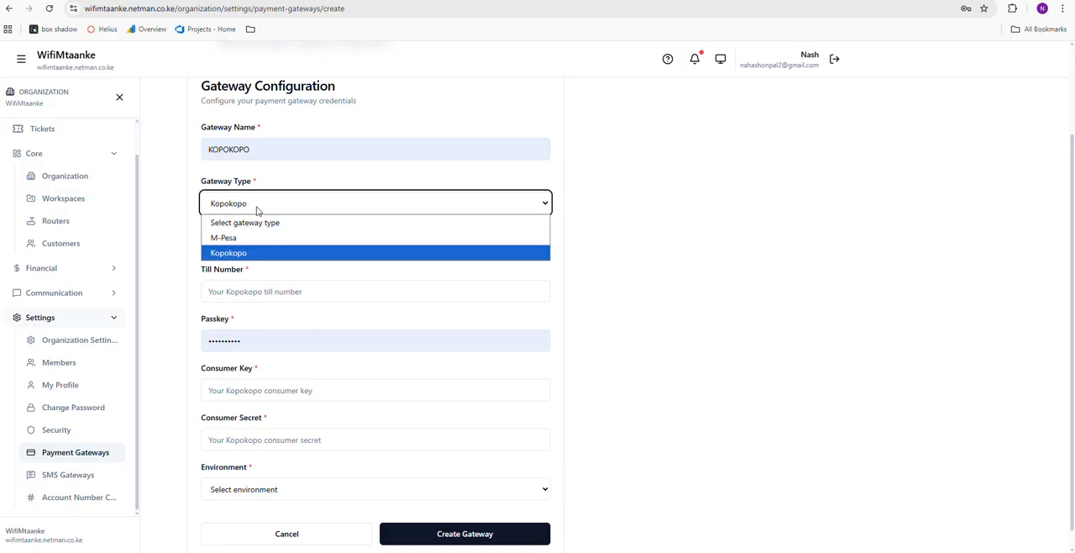
left_click(242, 242)
scroll(264, 308, "down", 2)
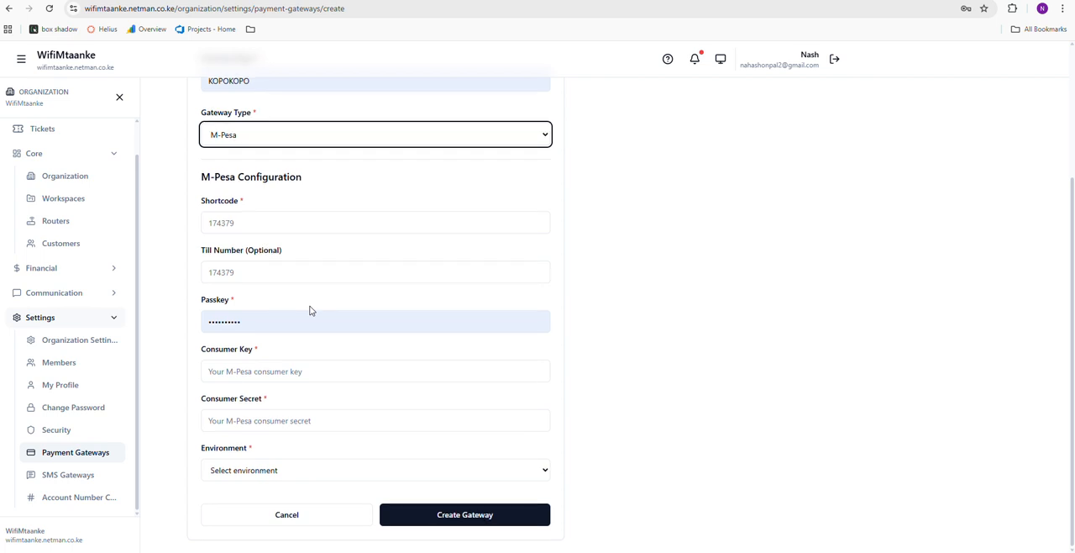
scroll(309, 310, "up", 2)
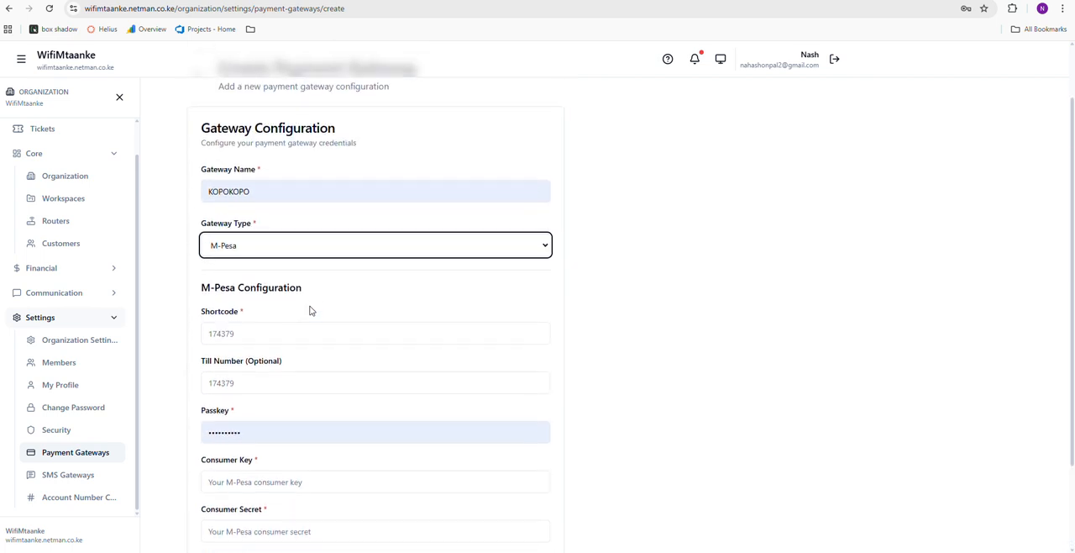
scroll(309, 310, "down", 2)
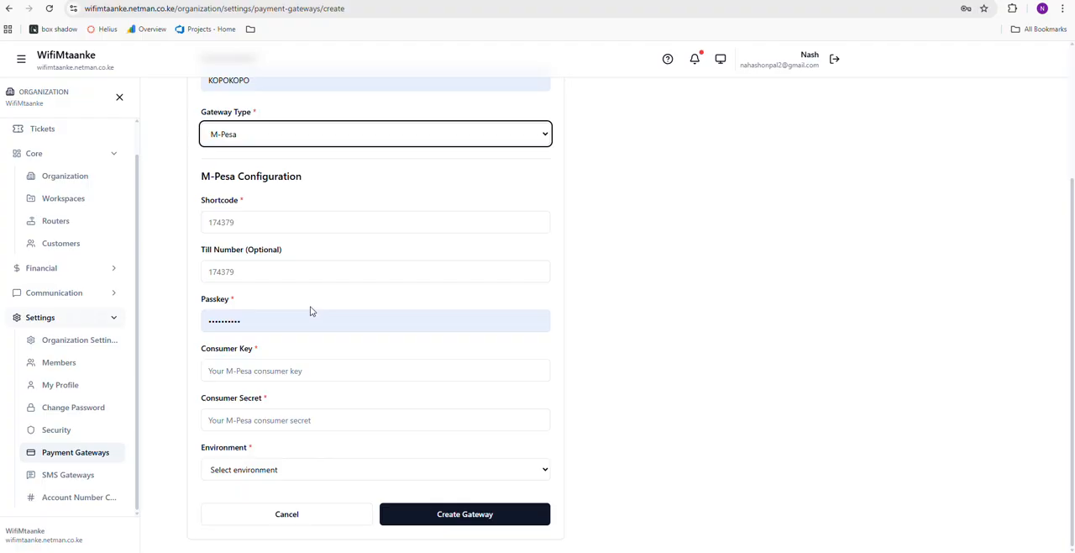
scroll(310, 311, "up", 1)
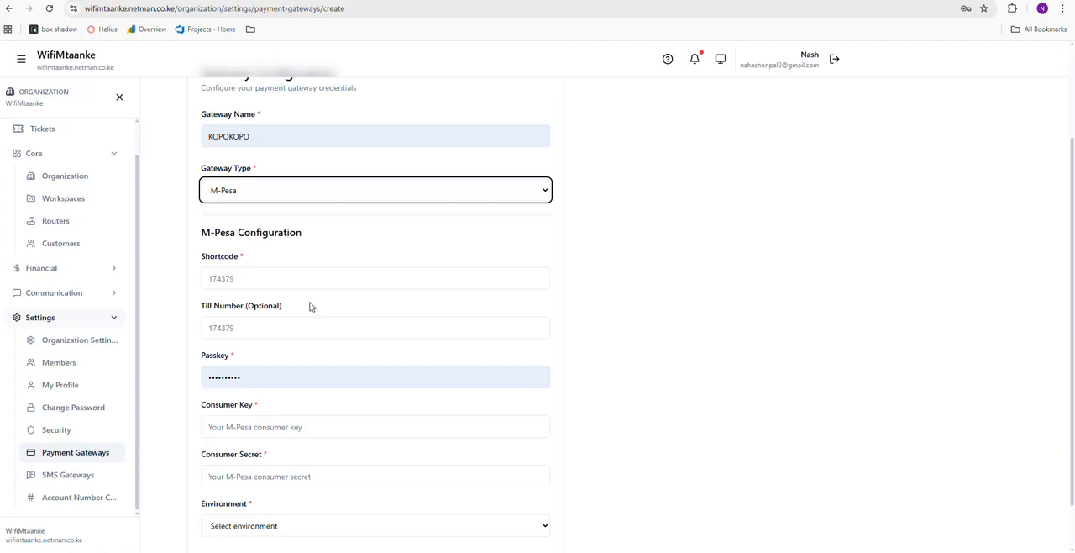
Set the gateway type back to Kopokopo, review its configuration fields and leave the form without creating the gateway
left_click(306, 195)
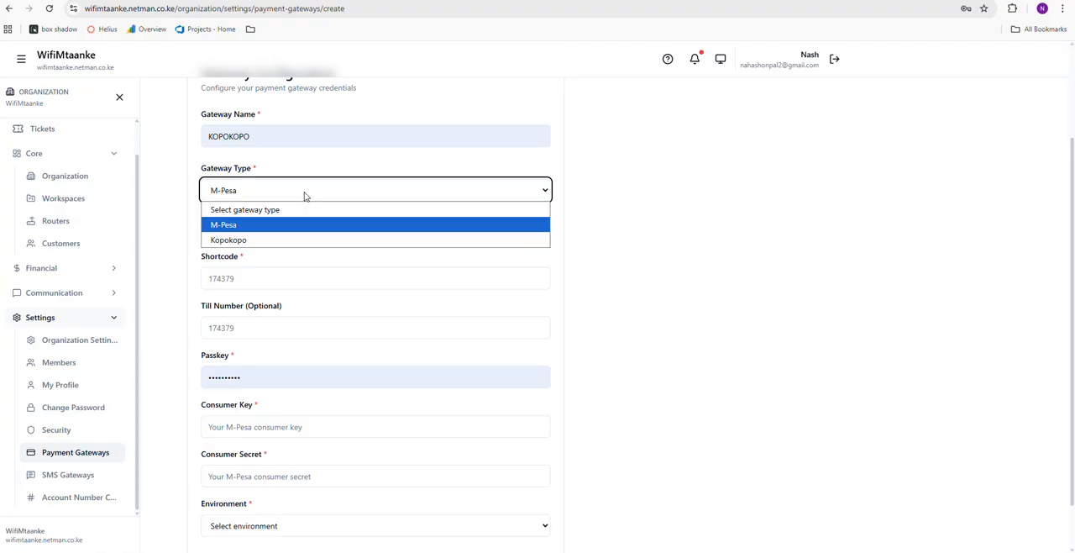
left_click(248, 241)
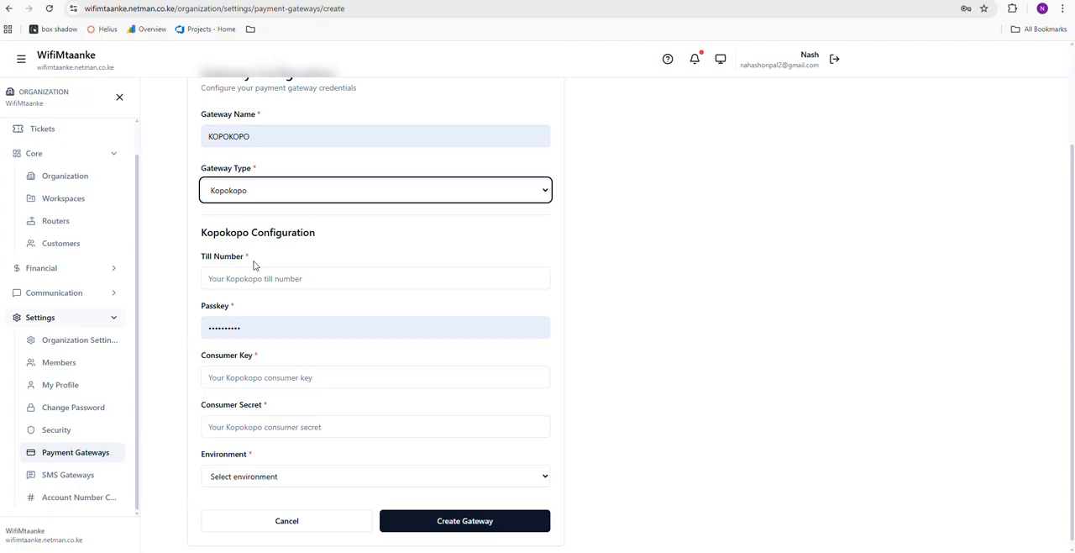
scroll(365, 335, "down", 1)
scroll(365, 334, "up", 2)
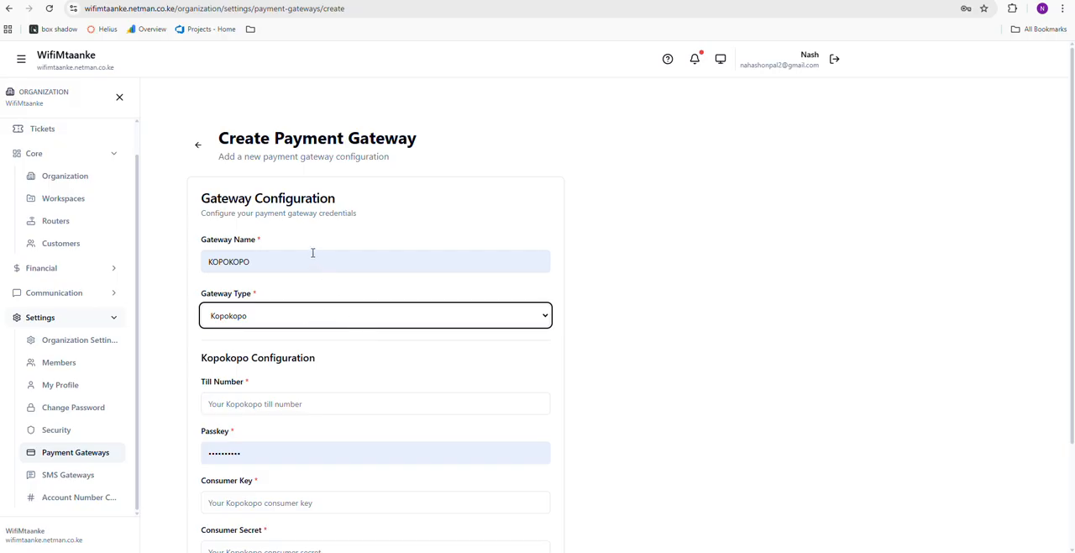
left_click(198, 147)
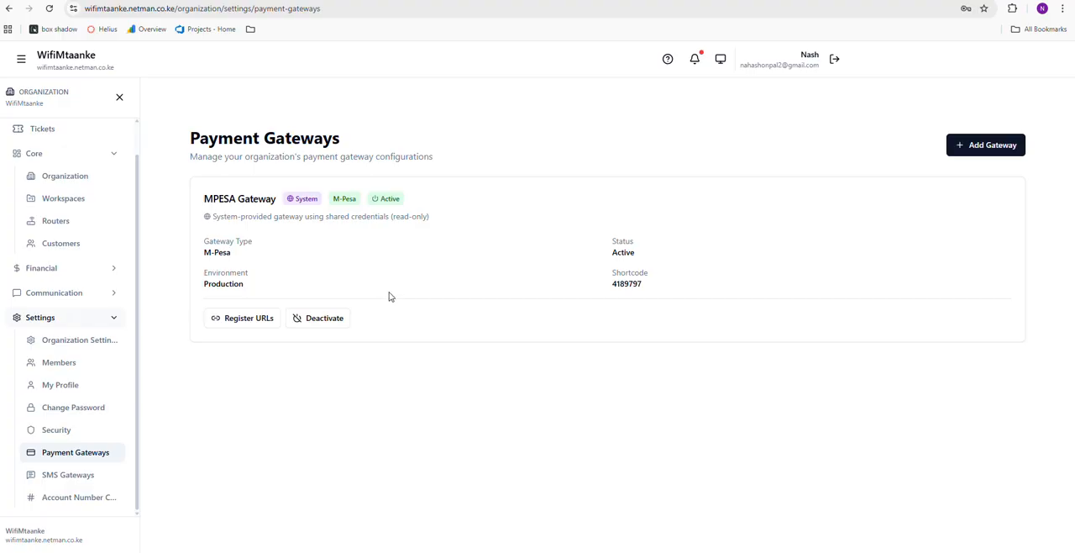
Edit the Main Mikrotik router details and set the SMS gateway to MikroTik Default SMS Gateway (MIKROTIK) [Global]
left_click(61, 218)
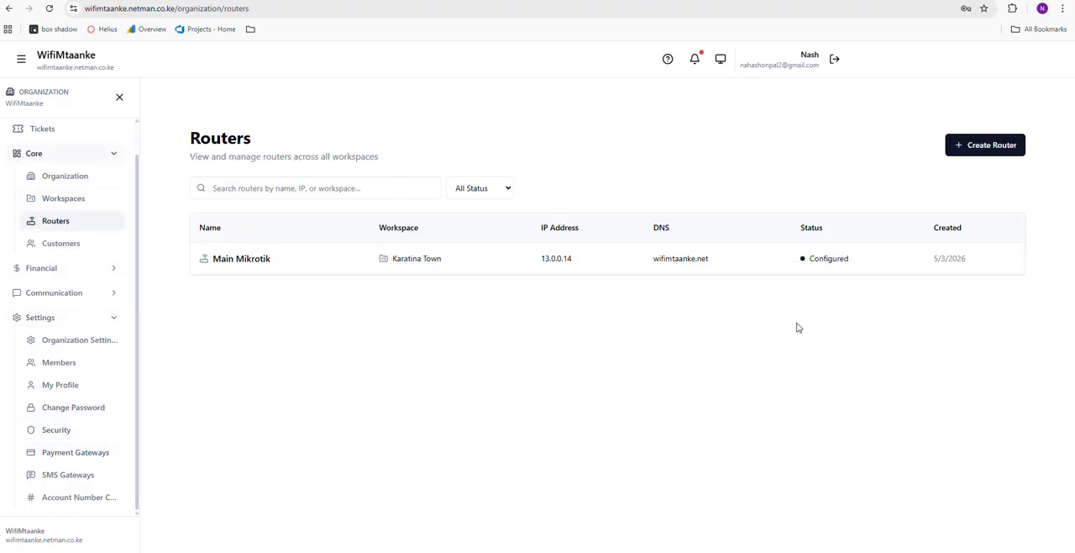
left_click(779, 265)
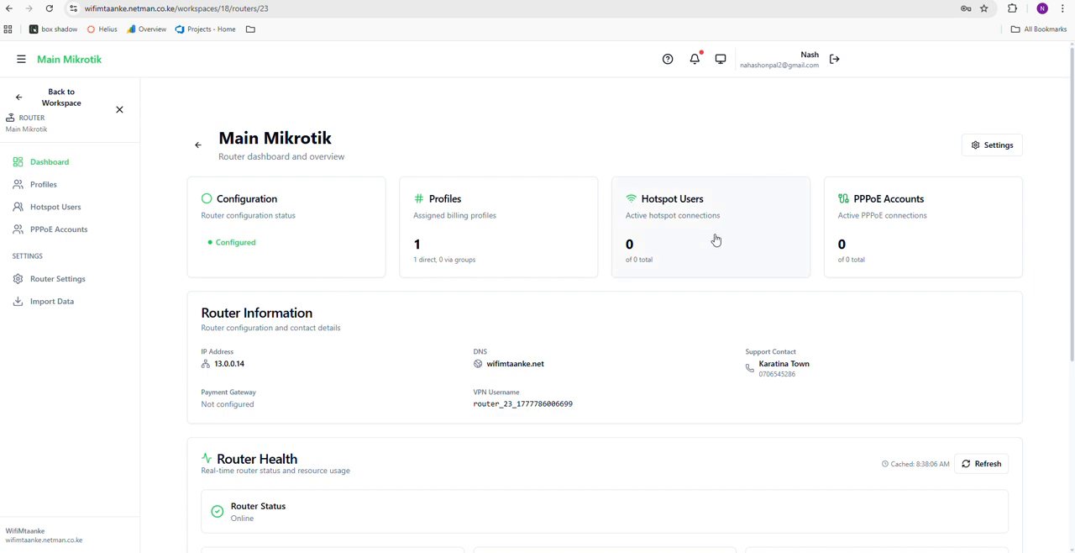
scroll(966, 160, "down", 2)
scroll(770, 249, "down", 2)
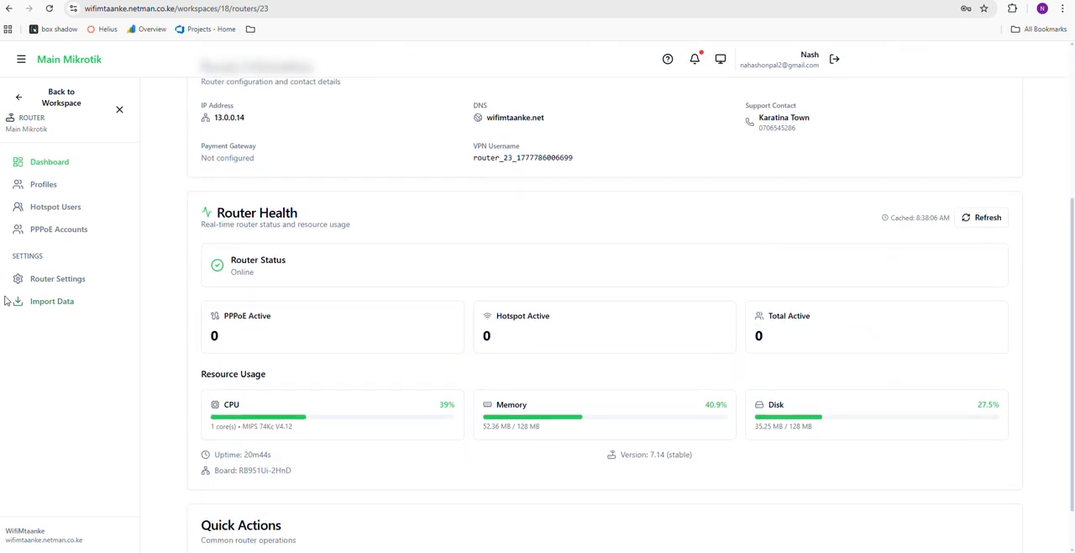
left_click(51, 278)
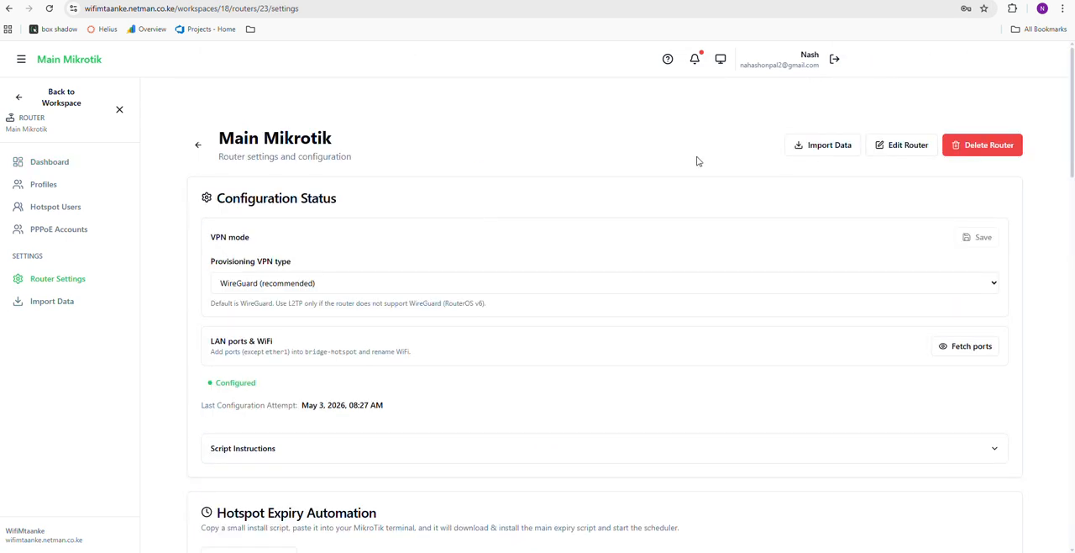
left_click(902, 148)
scroll(307, 341, "down", 2)
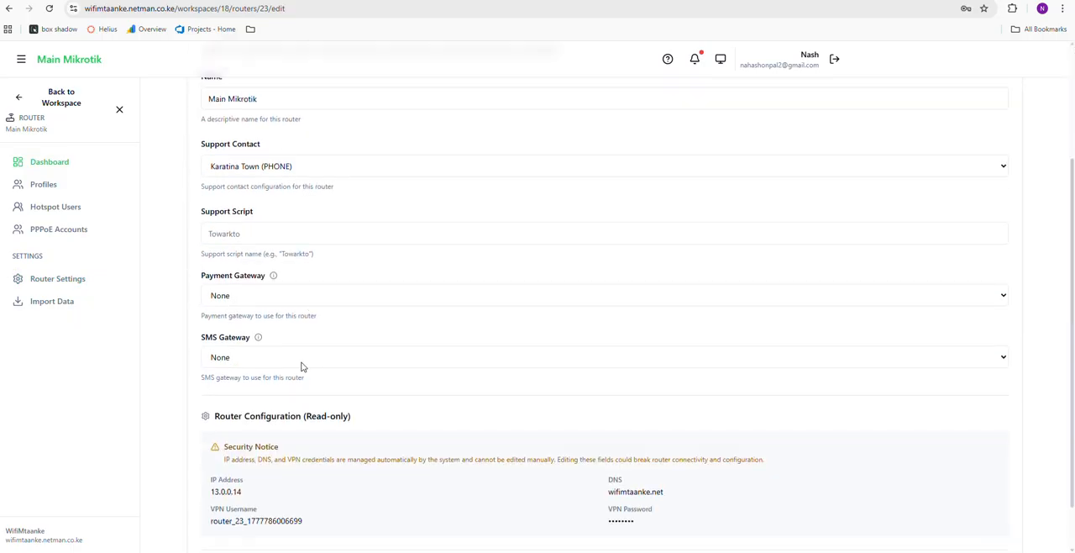
left_click(301, 358)
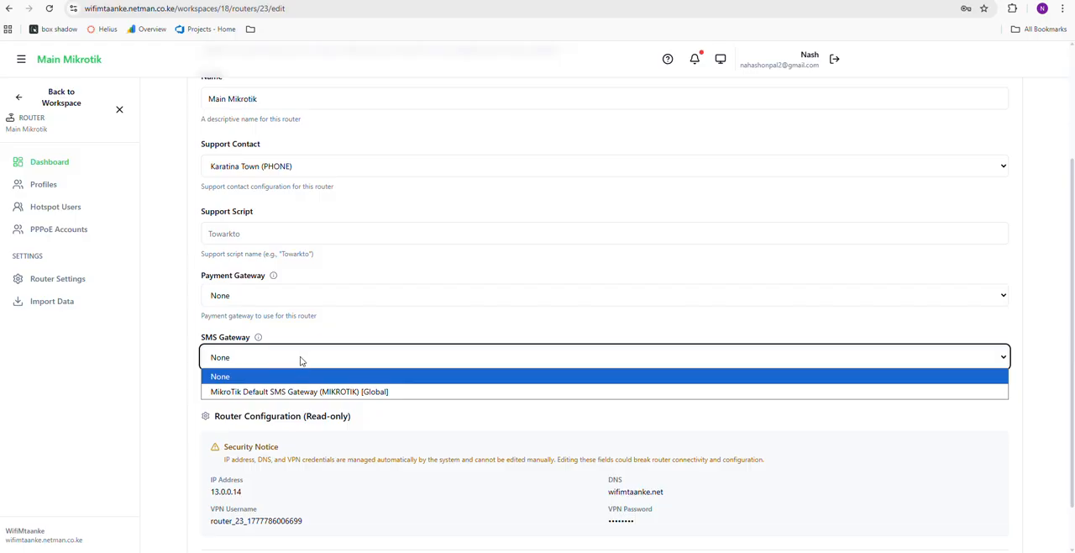
left_click(290, 394)
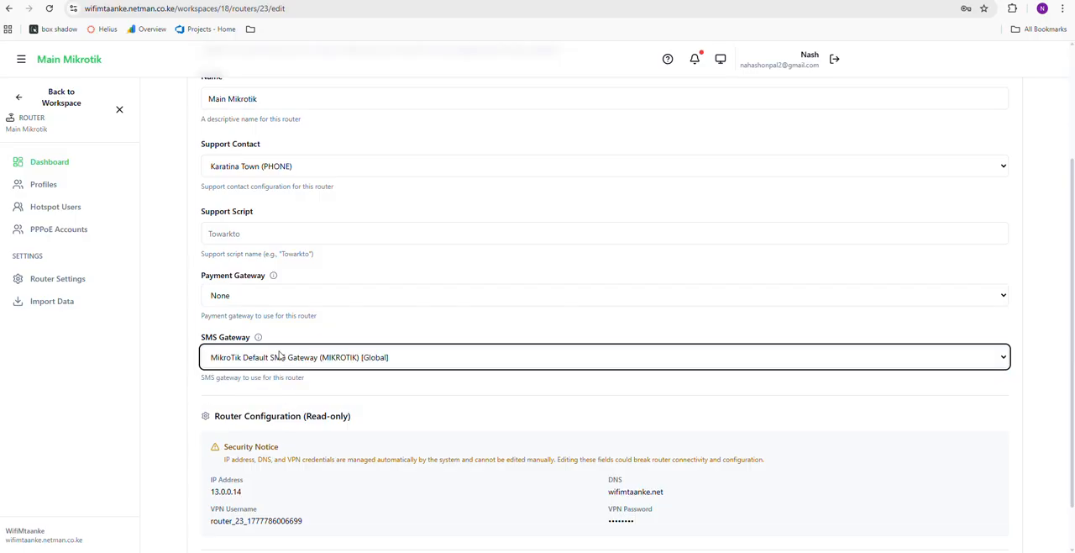
Assign MPESA Gateway (MPESA) as Main Mikrotik's payment gateway and update the router
left_click(283, 296)
left_click(281, 327)
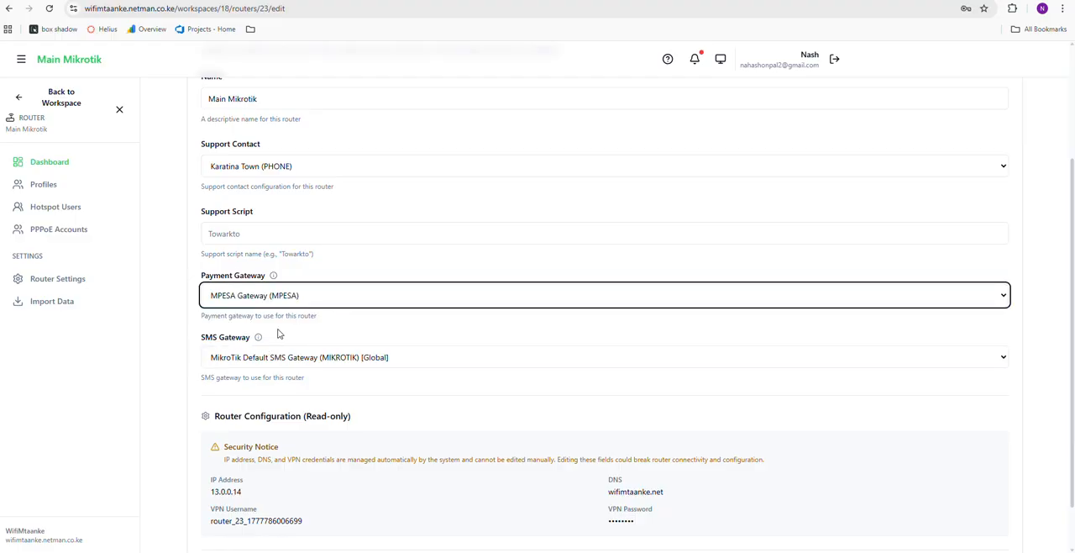
scroll(451, 313, "up", 1)
scroll(451, 313, "down", 2)
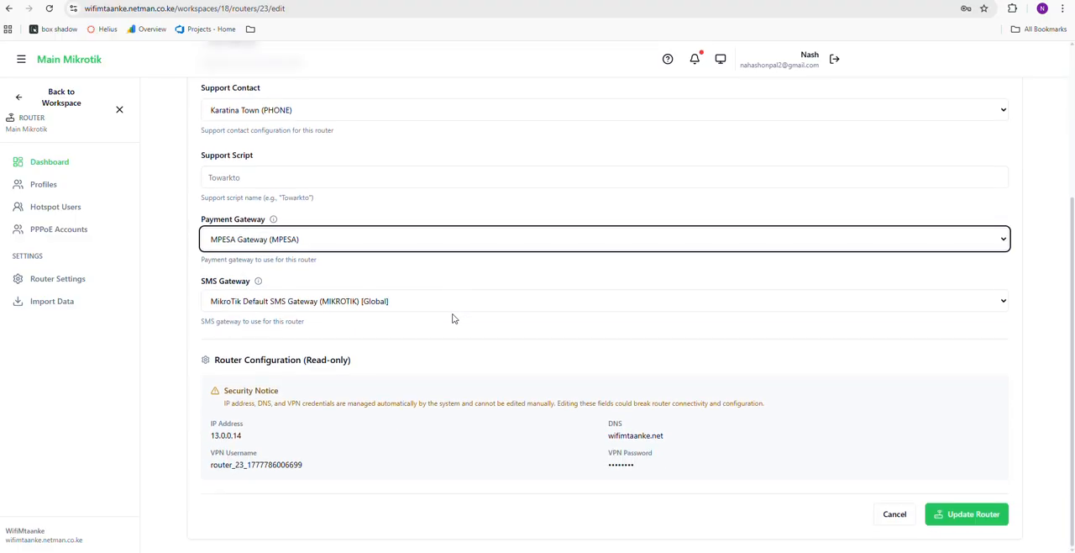
scroll(804, 480, "up", 1)
scroll(905, 528, "up", 2)
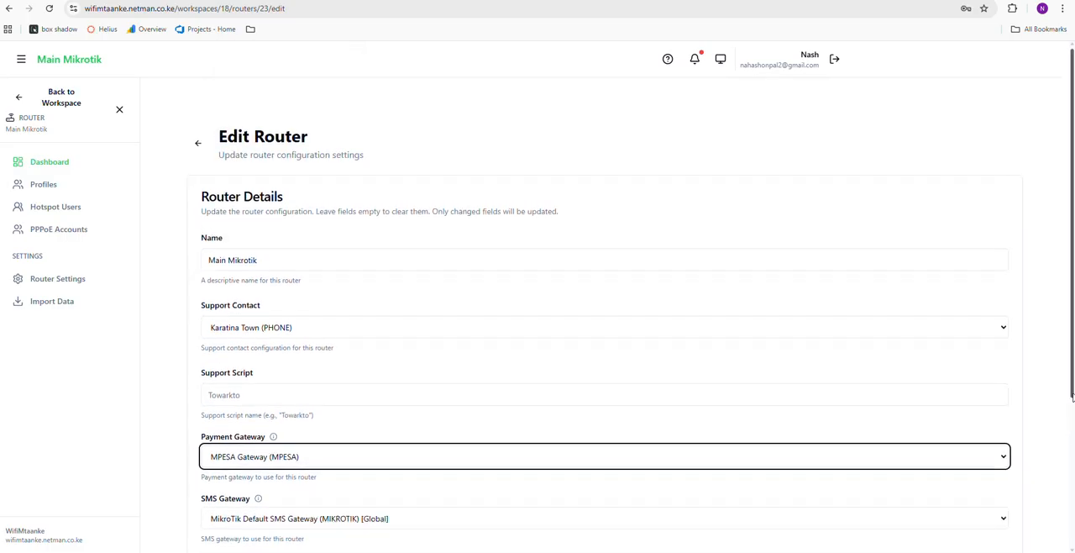
scroll(1050, 420, "down", 3)
left_click(994, 515)
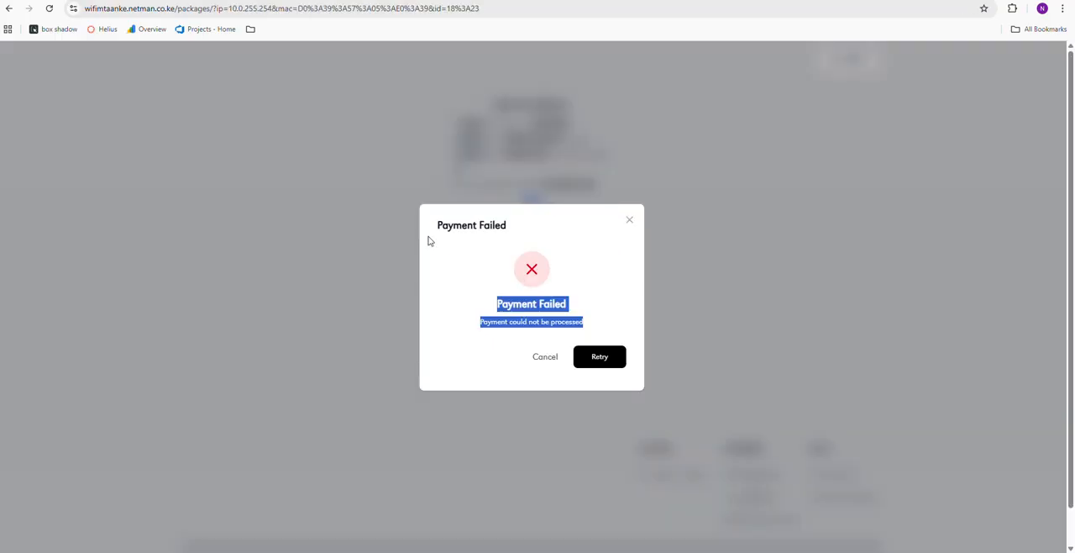
Try again to pay Ksh. 20 for the 1GB package on the hotspot packages page with the customer's MPESA number
left_click(609, 358)
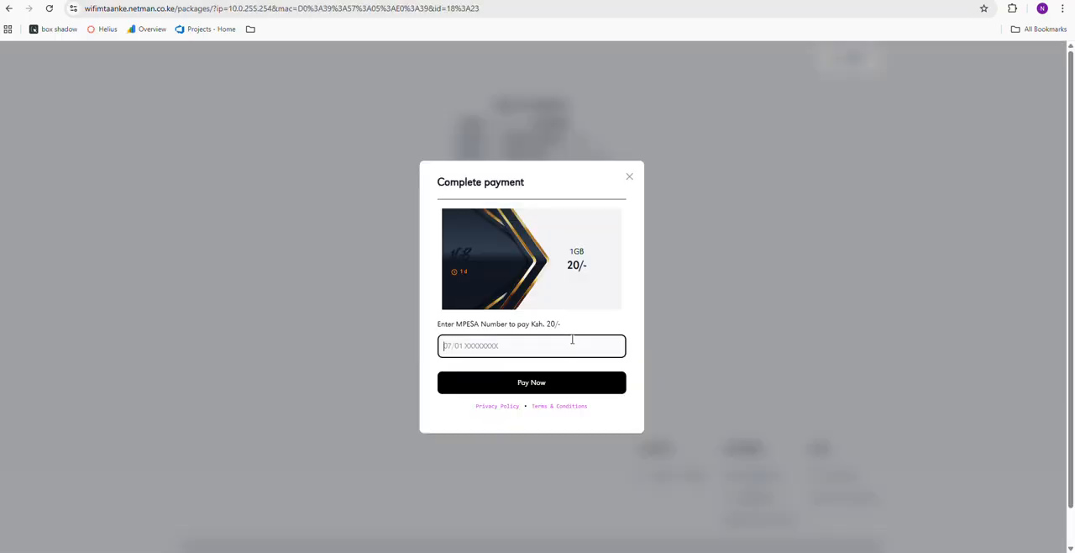
left_click(572, 339)
left_click(531, 374)
left_click(529, 382)
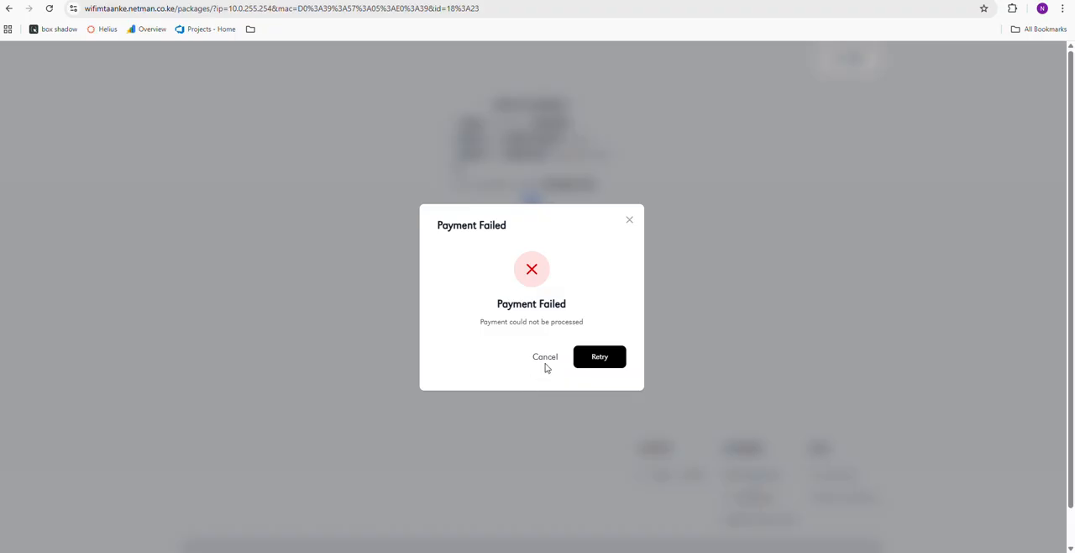
Retry the 1GB package purchase and send the Ksh. 20 payment request to the customer's MPESA phone number
left_click(594, 358)
left_click(499, 349)
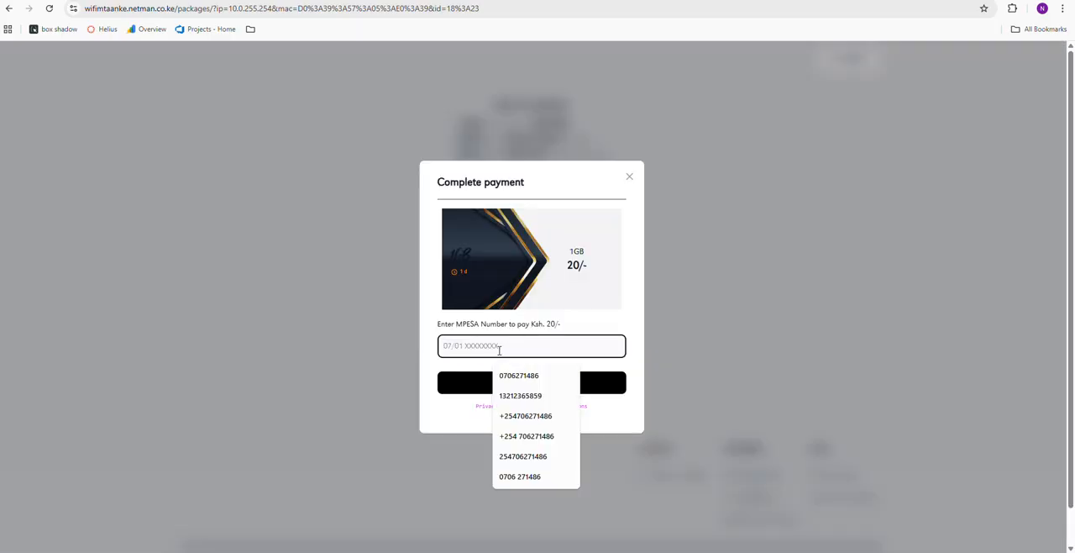
left_click(529, 377)
left_click(518, 384)
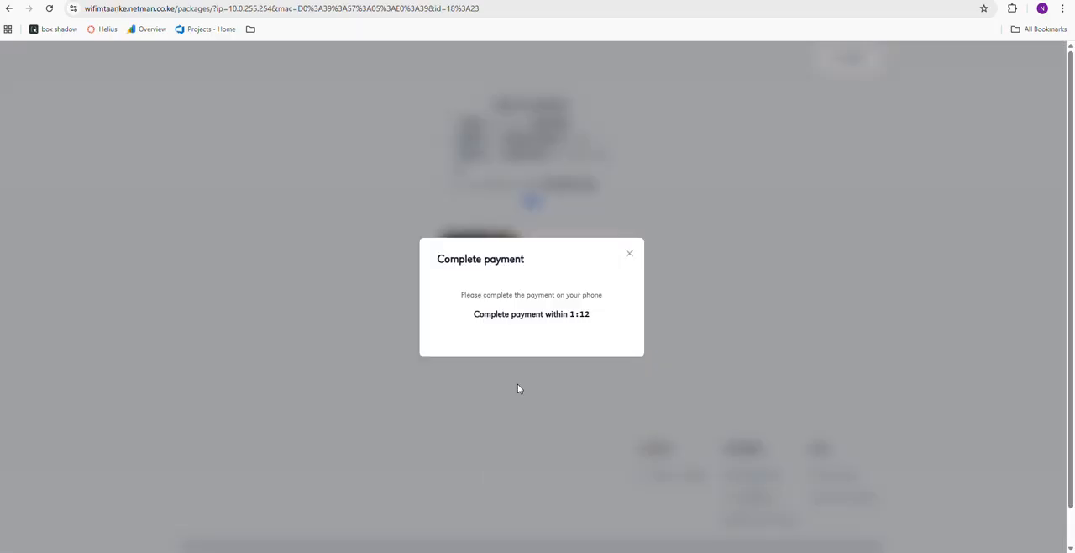
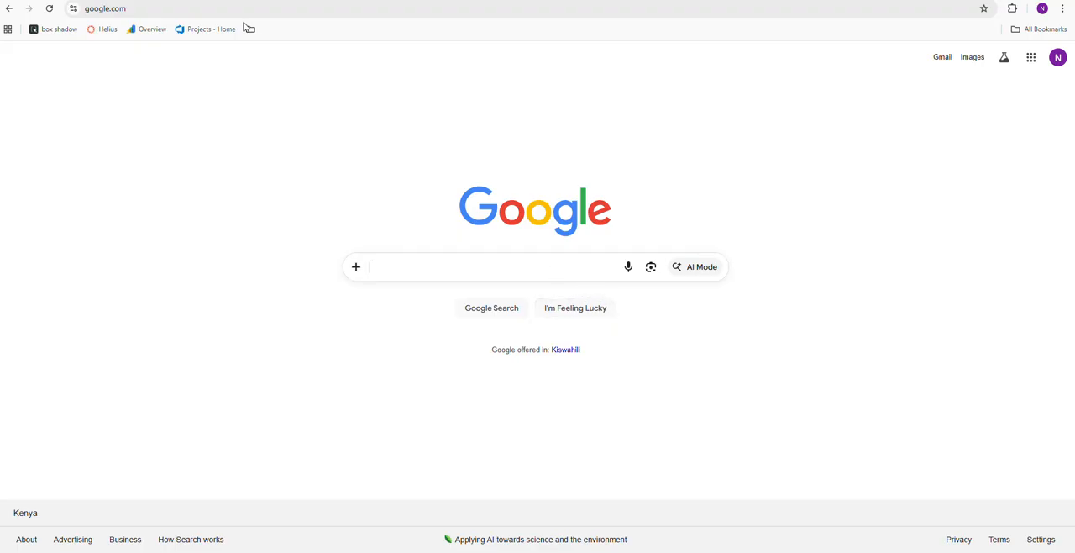
Open speedtest.net in a new browser tab to check the internet connection
key("ctrl+t")
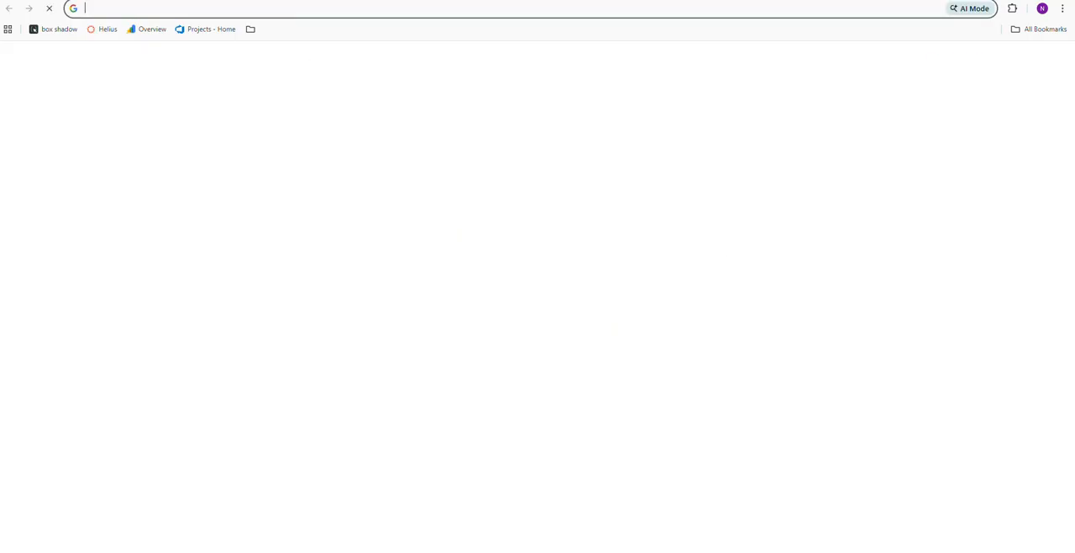
type("you")
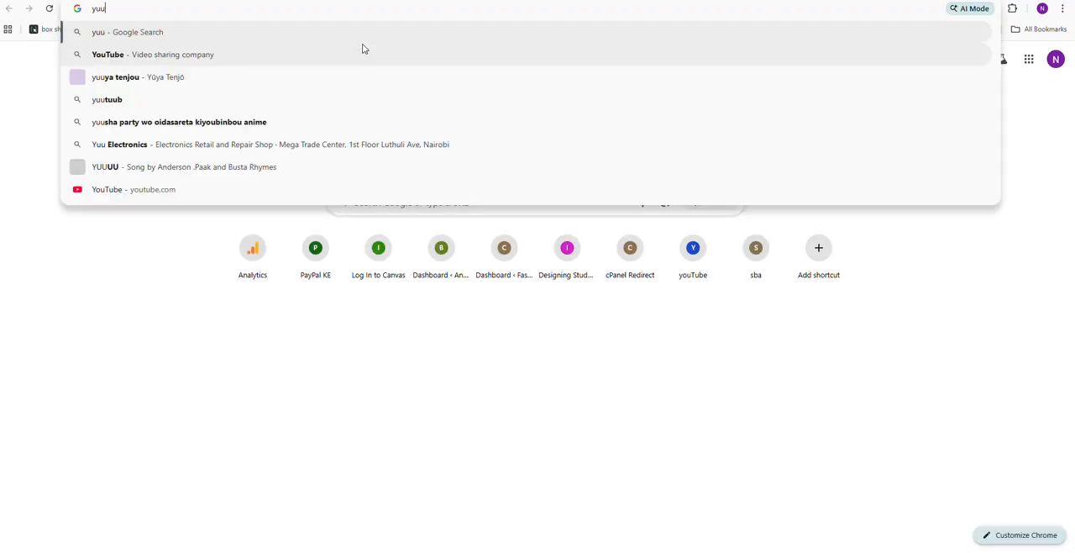
key("Escape")
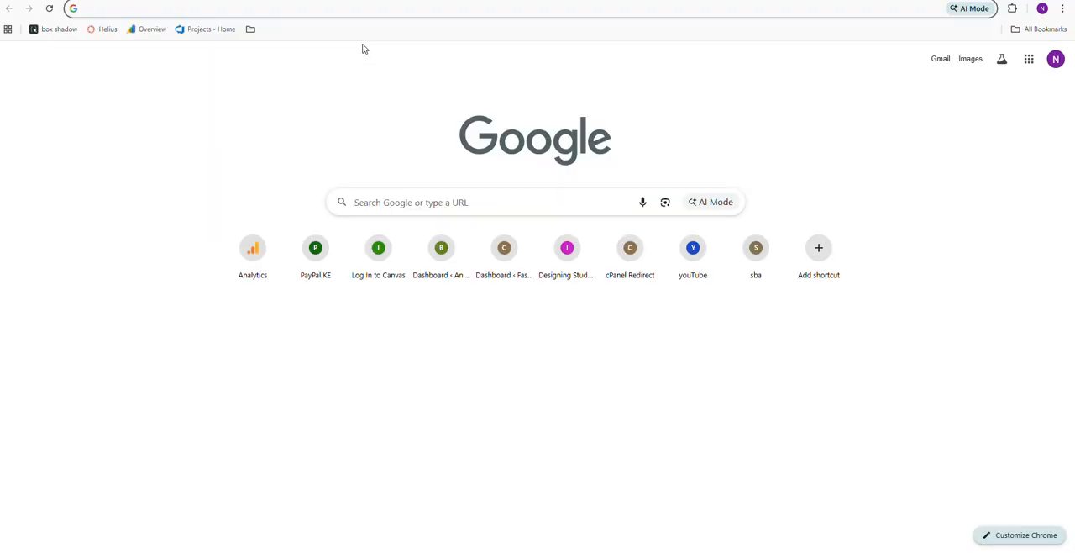
type("th")
key("BackSpace")
key("BackSpace")
type("s")
key("Return")
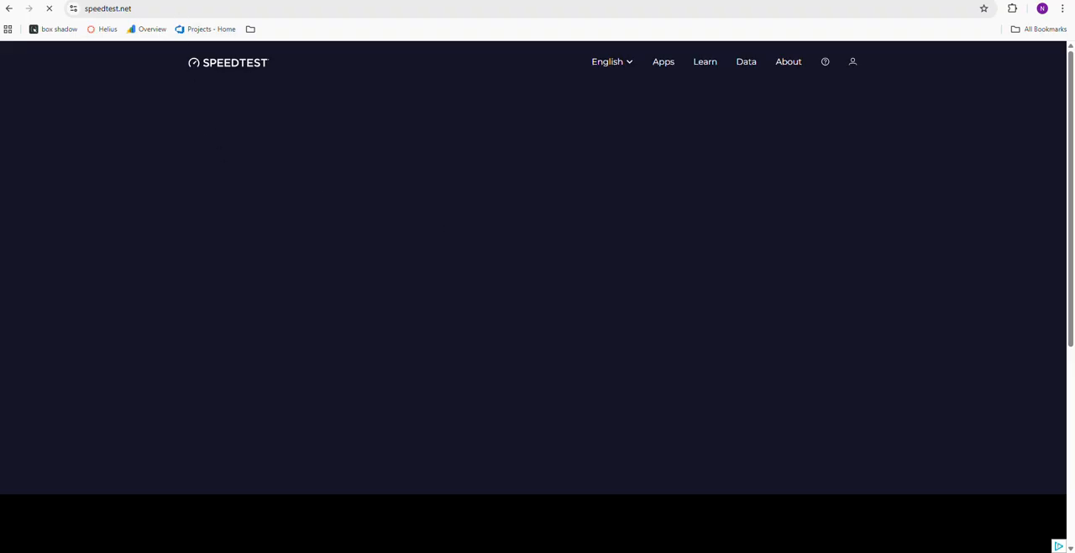
Return to Main Mikrotik's router settings and enable the sharedUsers field in the packages display configuration
key("ctrl+shift+Tab")
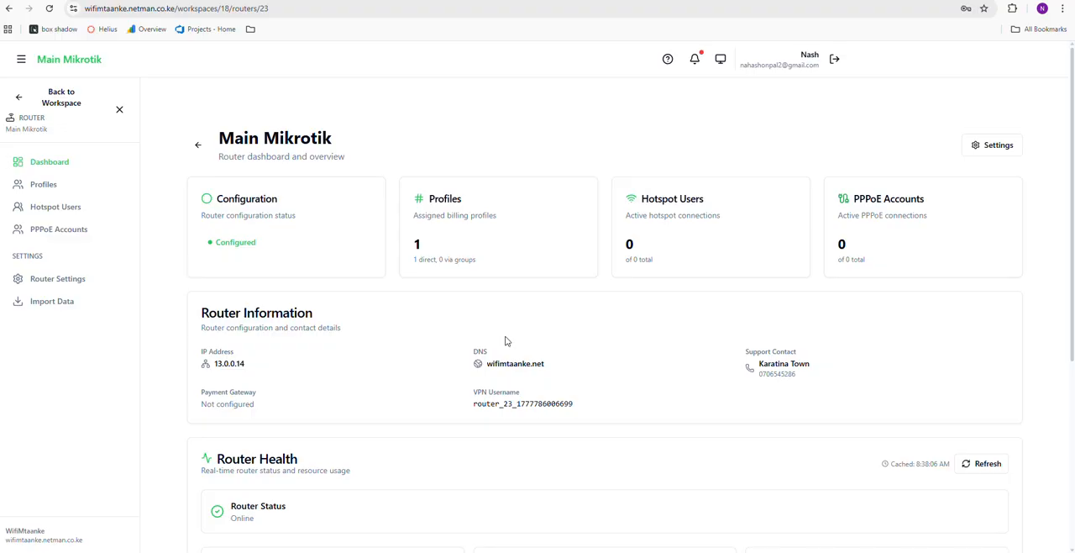
left_click(63, 281)
scroll(496, 347, "down", 2)
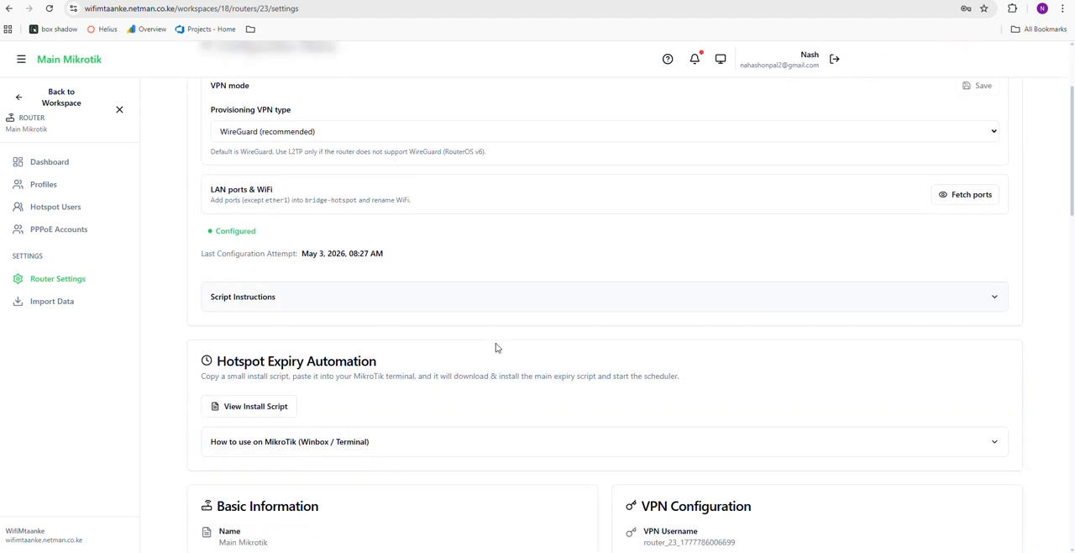
scroll(495, 347, "down", 15)
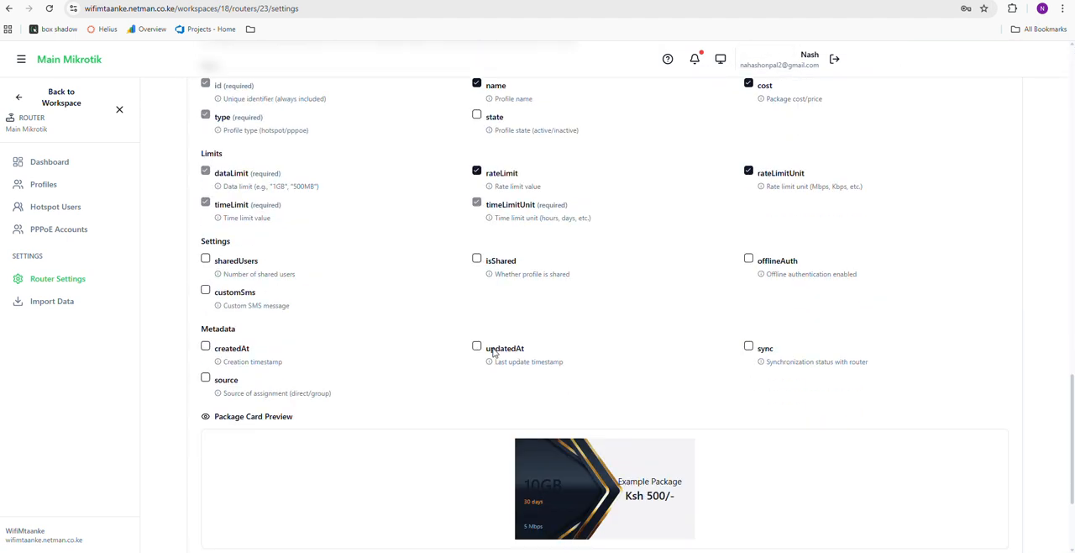
scroll(332, 256, "up", 1)
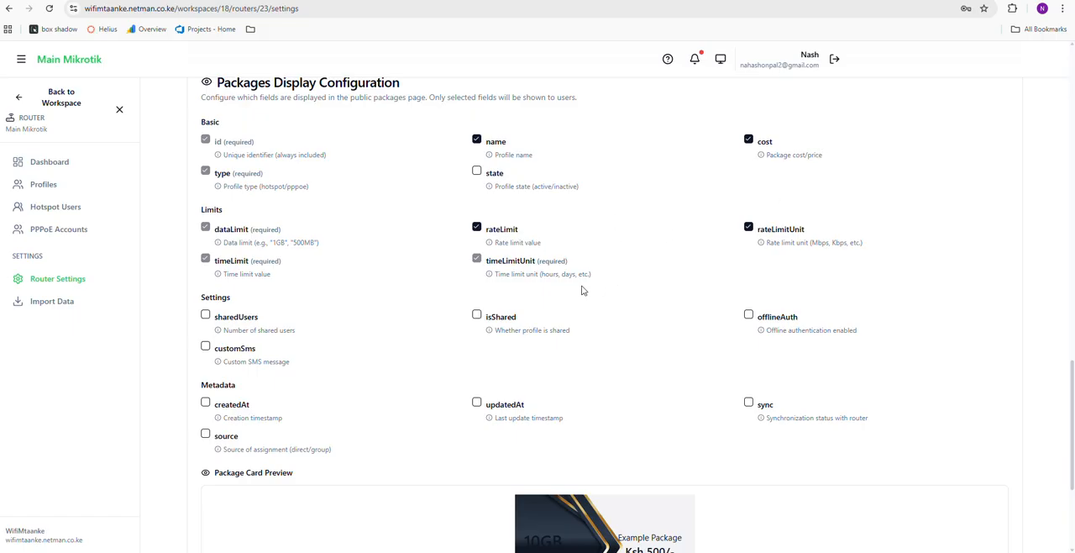
left_click(205, 316)
Examine the shop layout options and the package card preview in the router settings
scroll(348, 312, "up", 2)
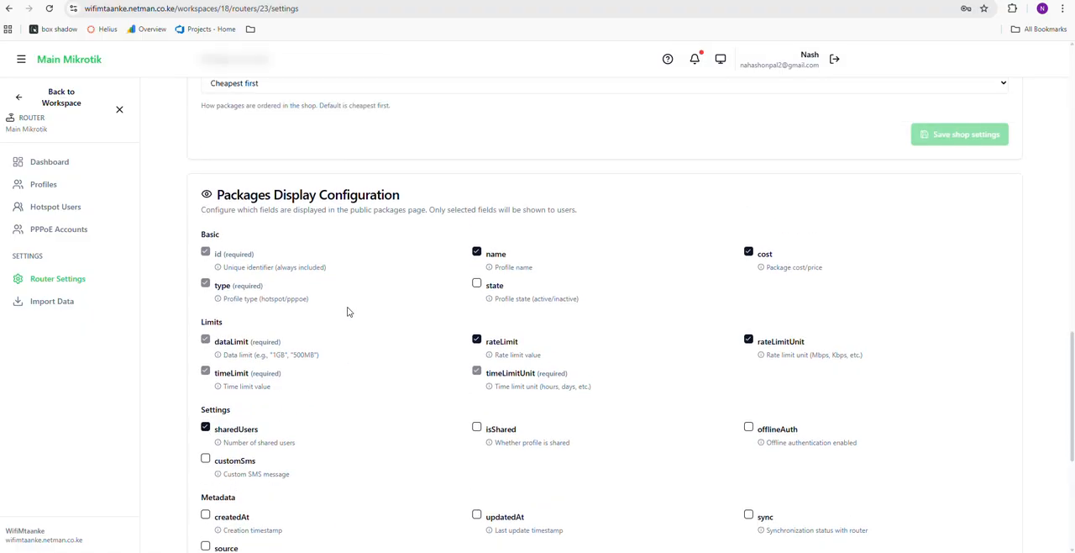
scroll(347, 312, "up", 4)
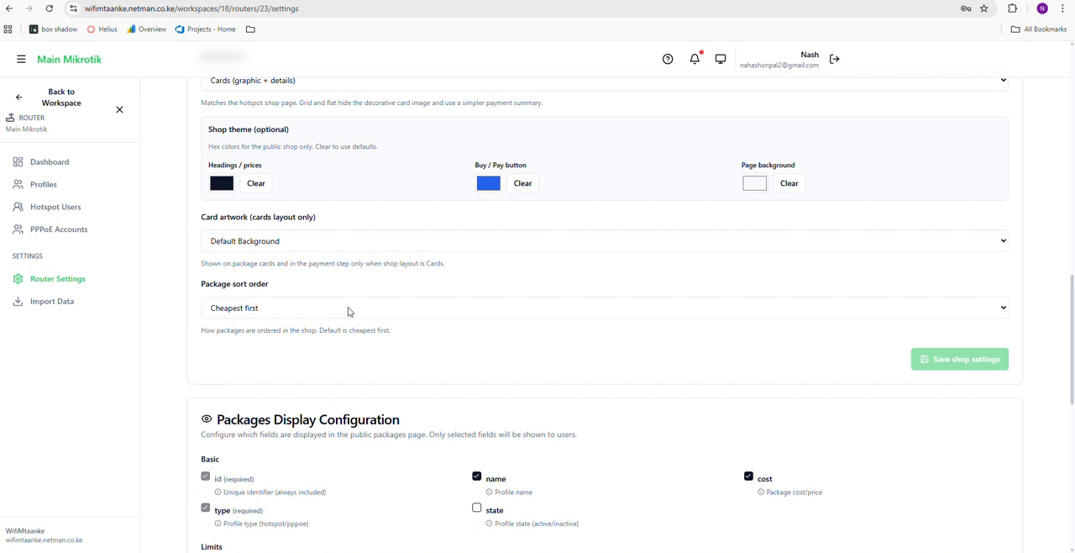
scroll(349, 312, "down", 2)
scroll(349, 311, "up", 3)
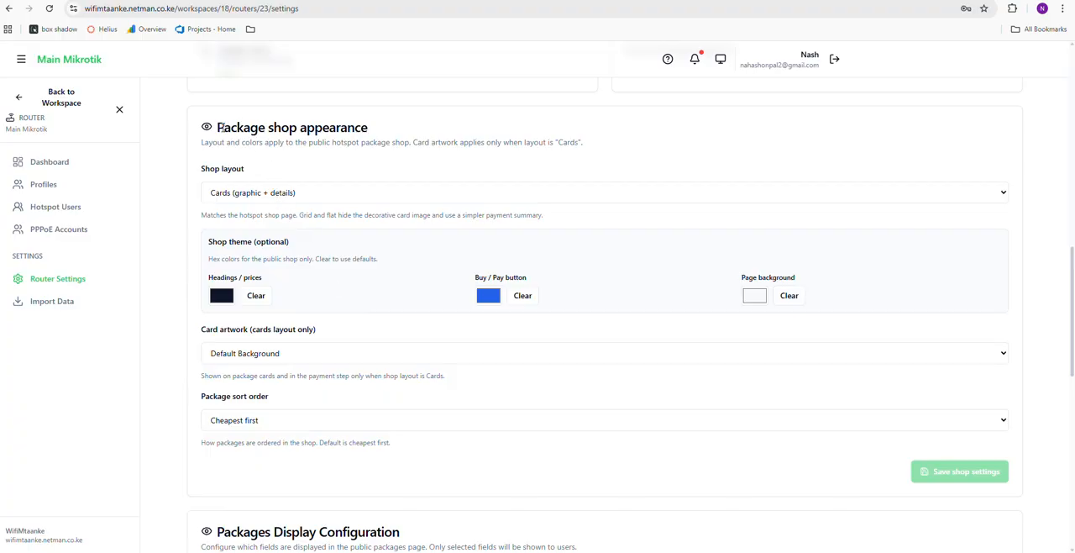
left_click(309, 196)
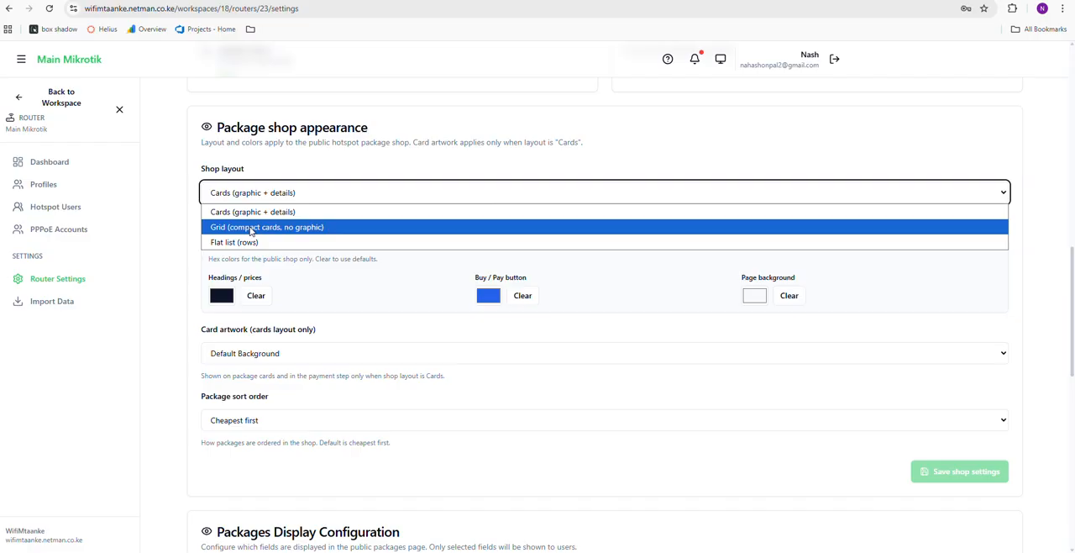
scroll(449, 344, "up", 1)
scroll(450, 344, "down", 9)
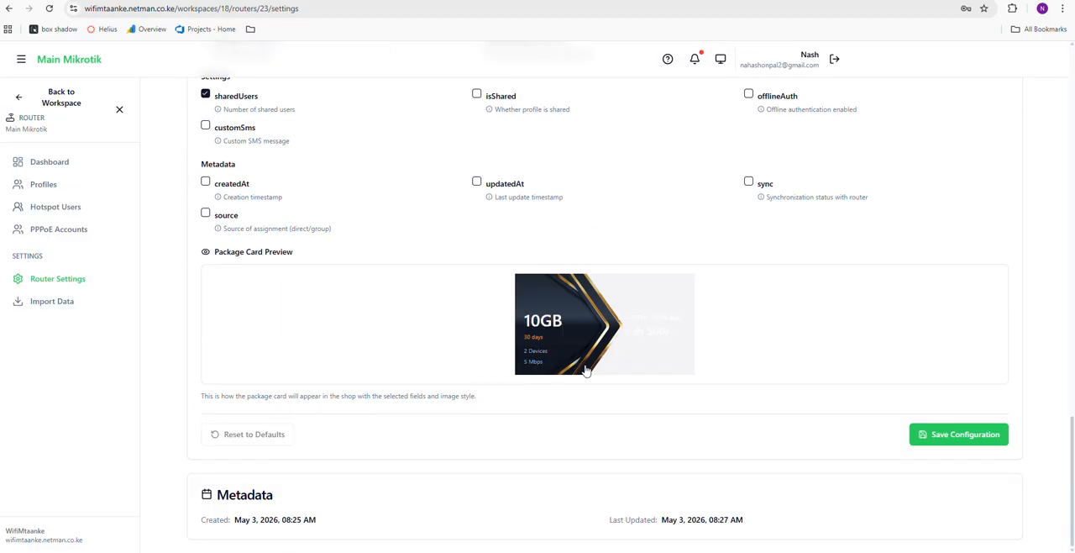
scroll(365, 294, "up", 7)
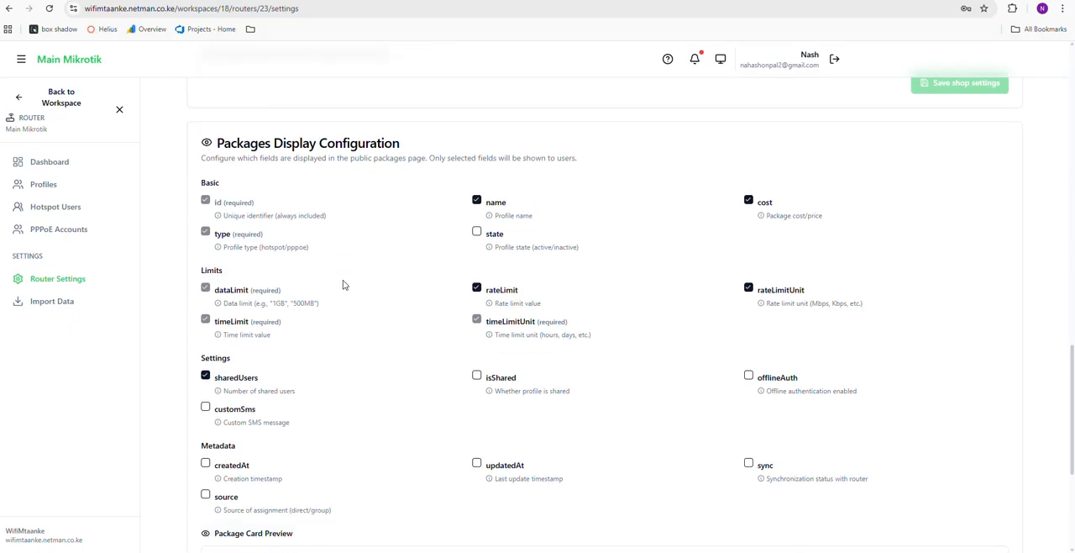
scroll(278, 271, "down", 1)
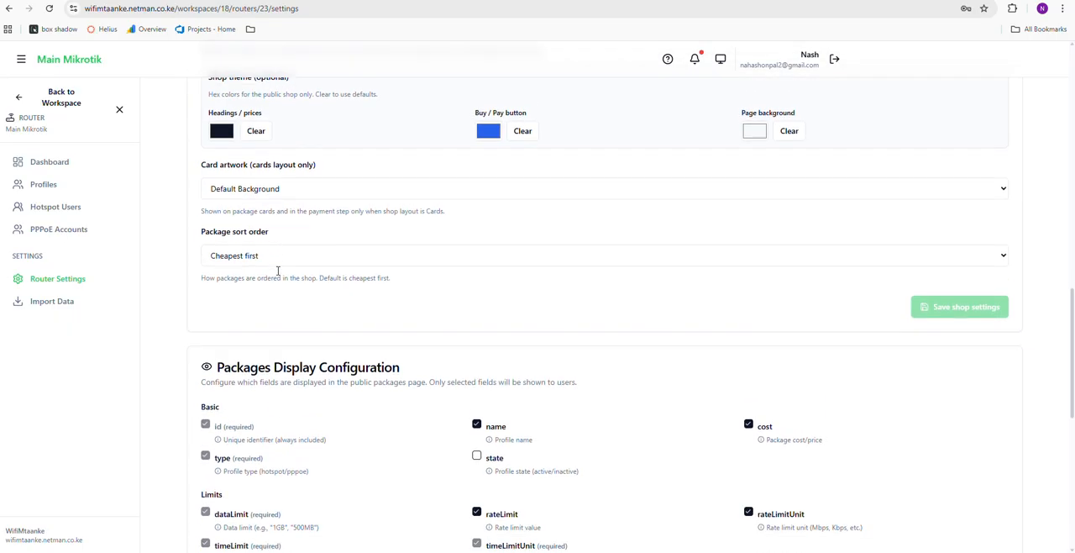
Review the package shop's card artwork, package sort order, shop layout and theme colour options
left_click(267, 190)
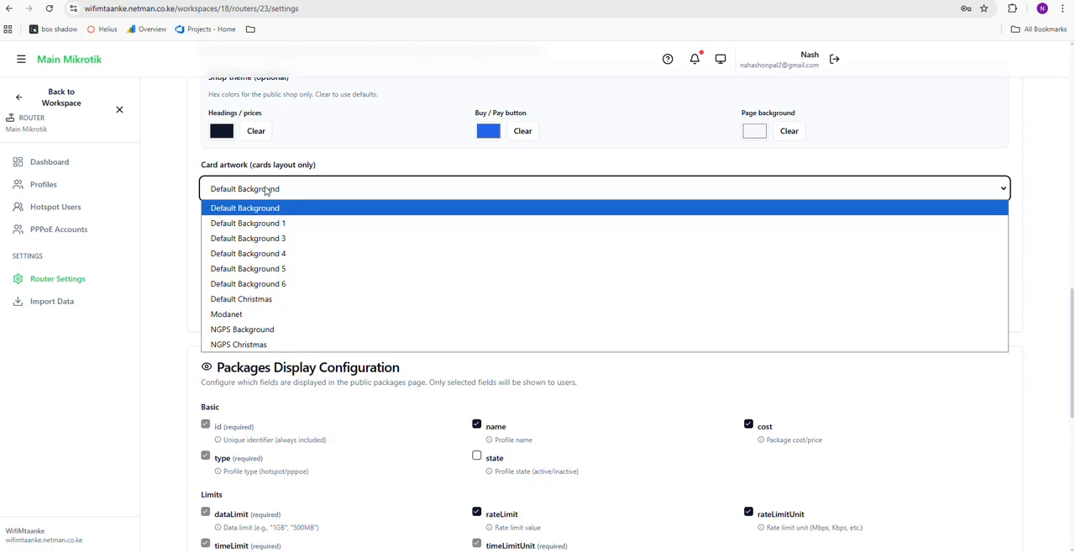
left_click(286, 154)
left_click(267, 257)
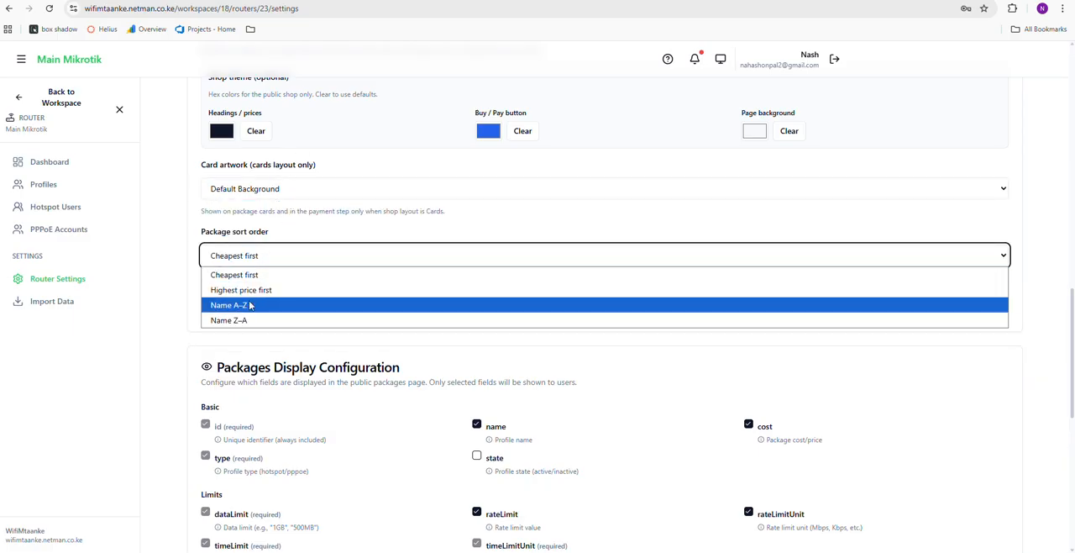
scroll(281, 244, "up", 5)
scroll(267, 281, "down", 3)
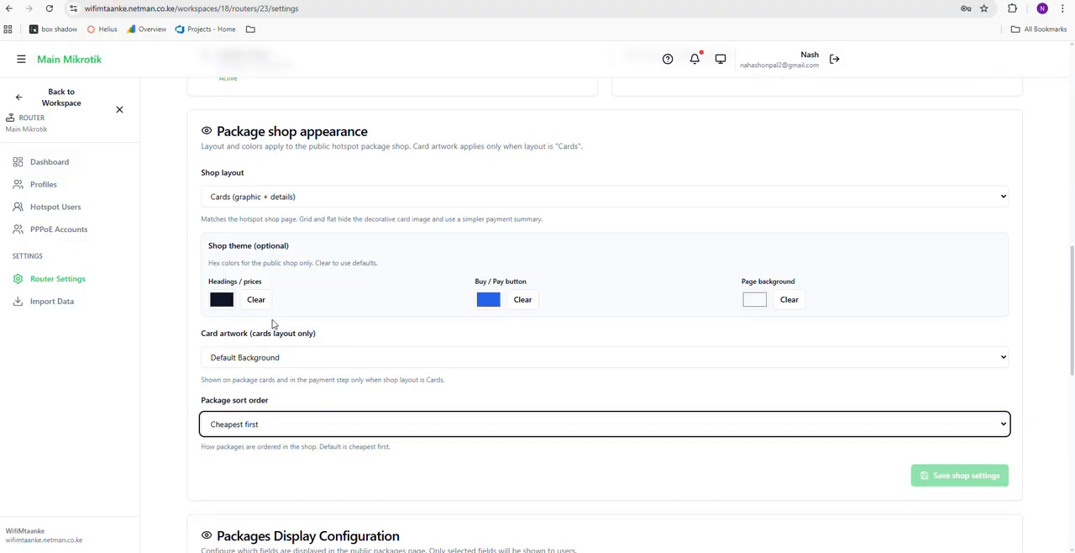
left_click(269, 196)
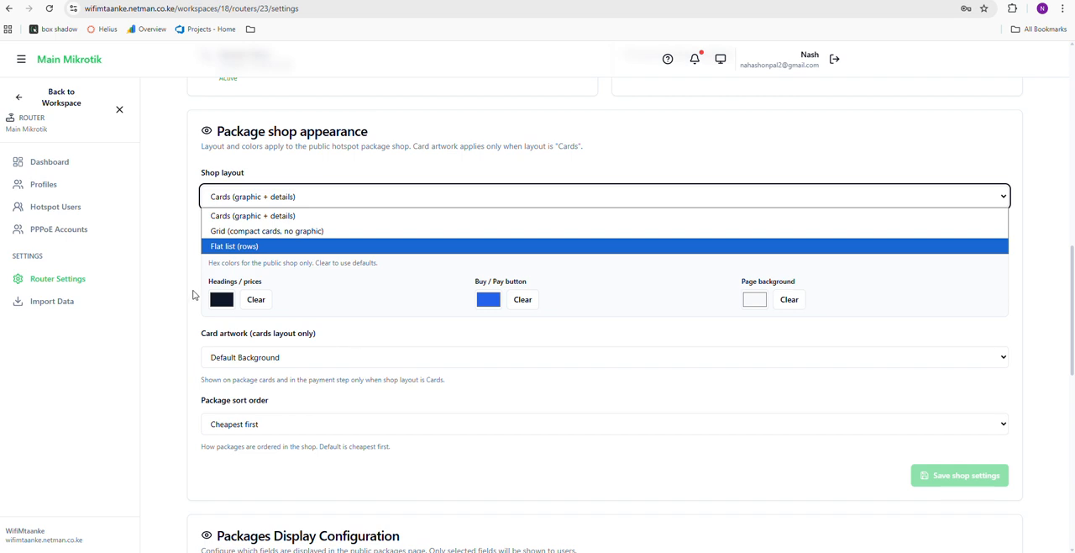
left_click(193, 295)
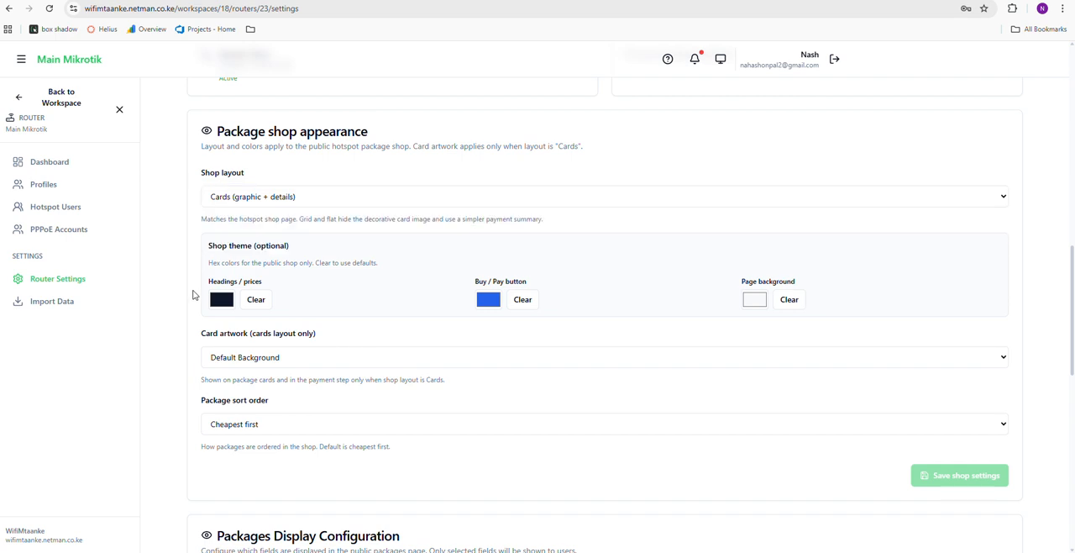
left_click(490, 301)
scroll(437, 297, "down", 1)
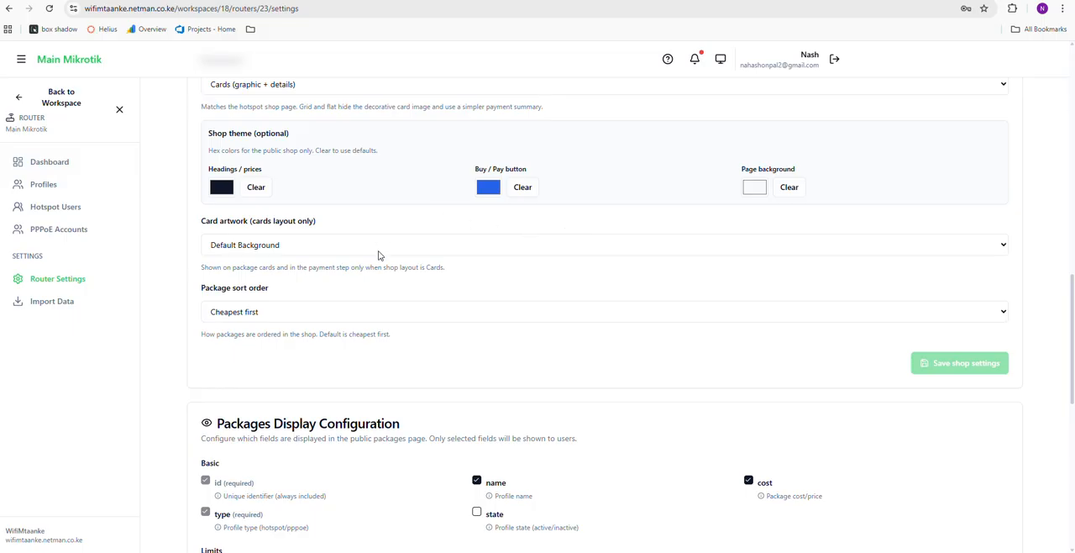
scroll(341, 244, "up", 2)
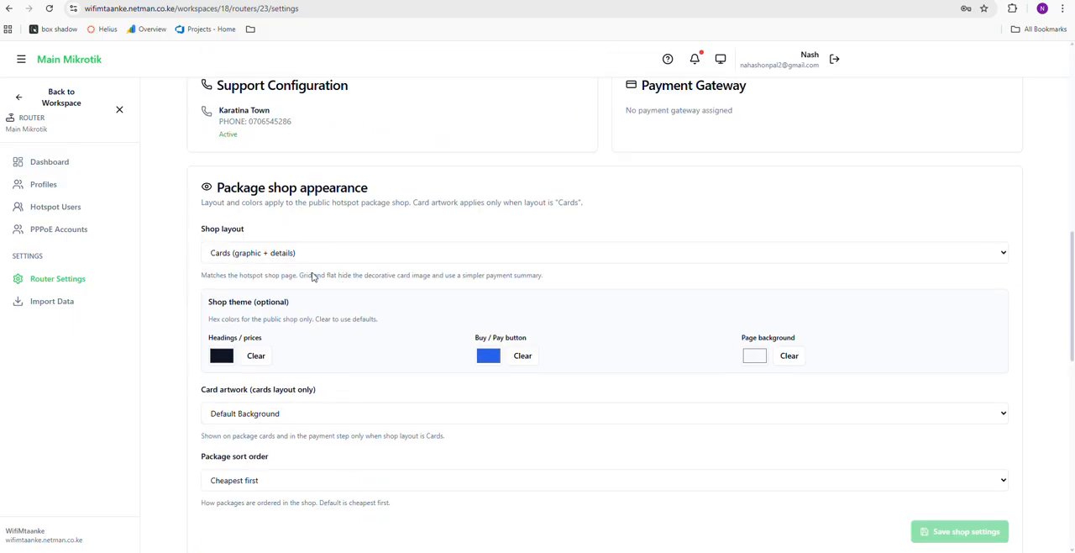
scroll(316, 278, "down", 2)
Set the card artwork to Default Background 1 and save the packages display configuration
left_click(302, 196)
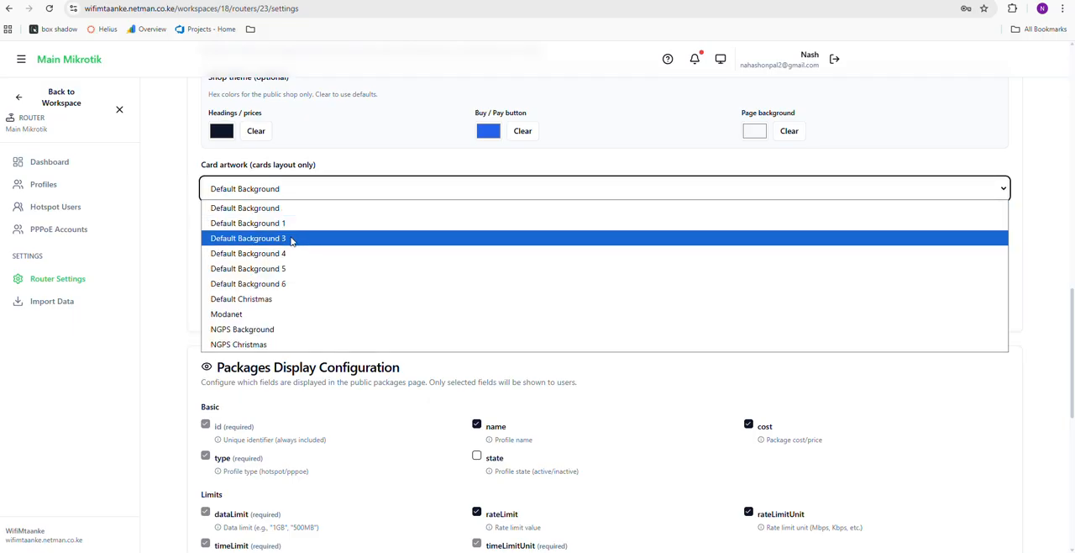
left_click(289, 227)
scroll(331, 279, "down", 3)
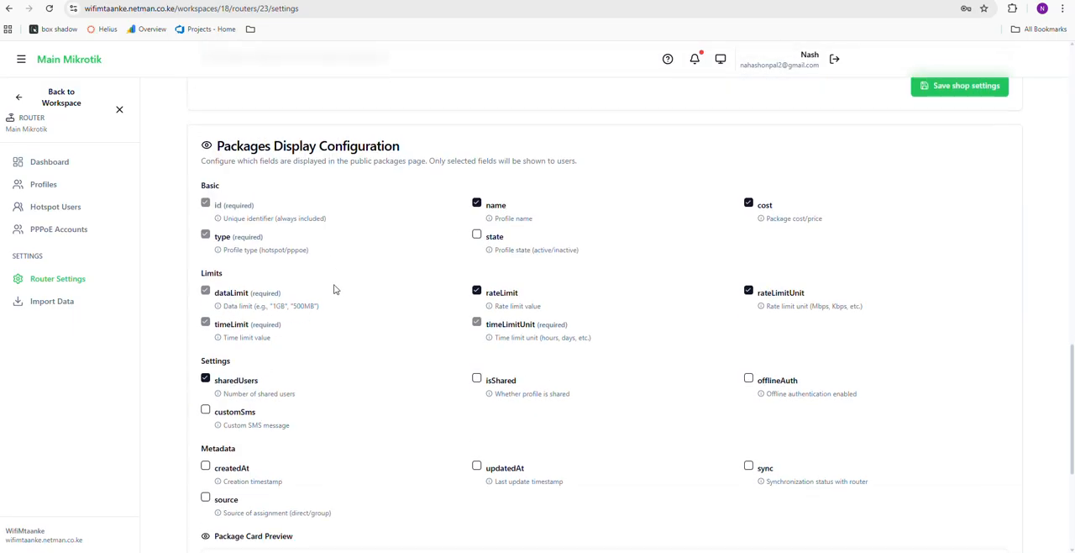
scroll(338, 300, "up", 1)
scroll(339, 300, "down", 4)
scroll(339, 303, "up", 5)
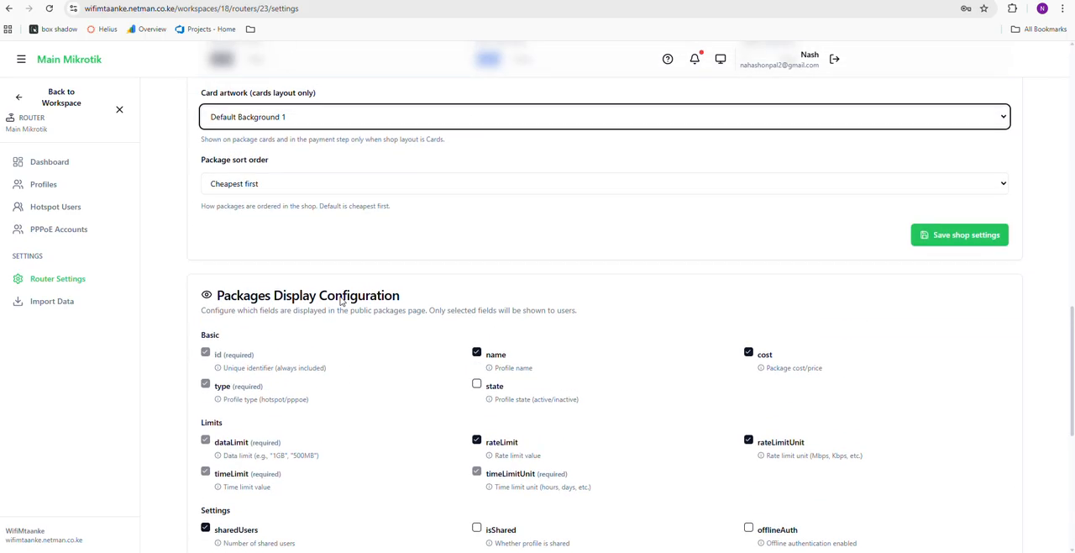
left_click(324, 139)
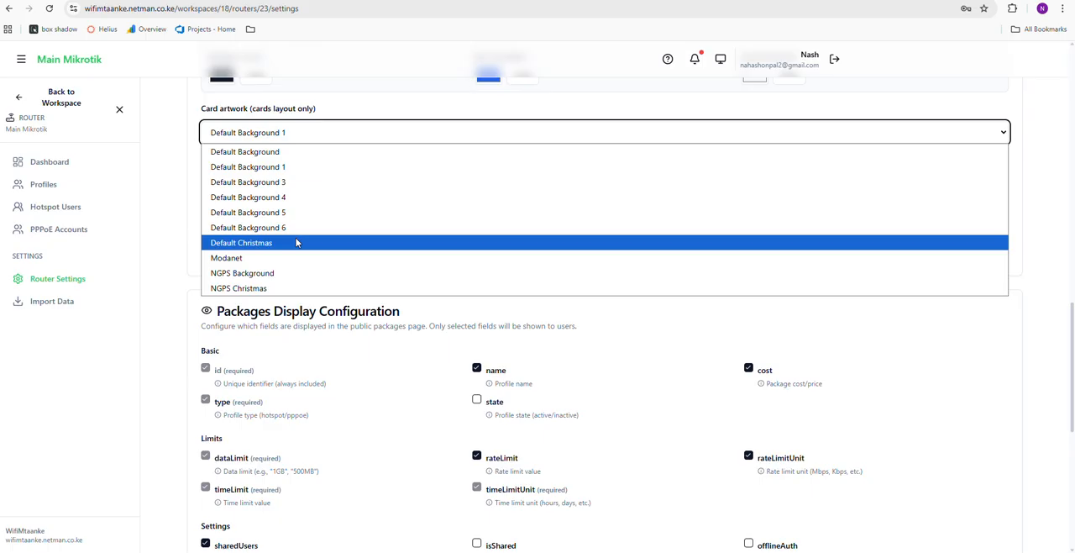
left_click(285, 168)
scroll(281, 208, "down", 5)
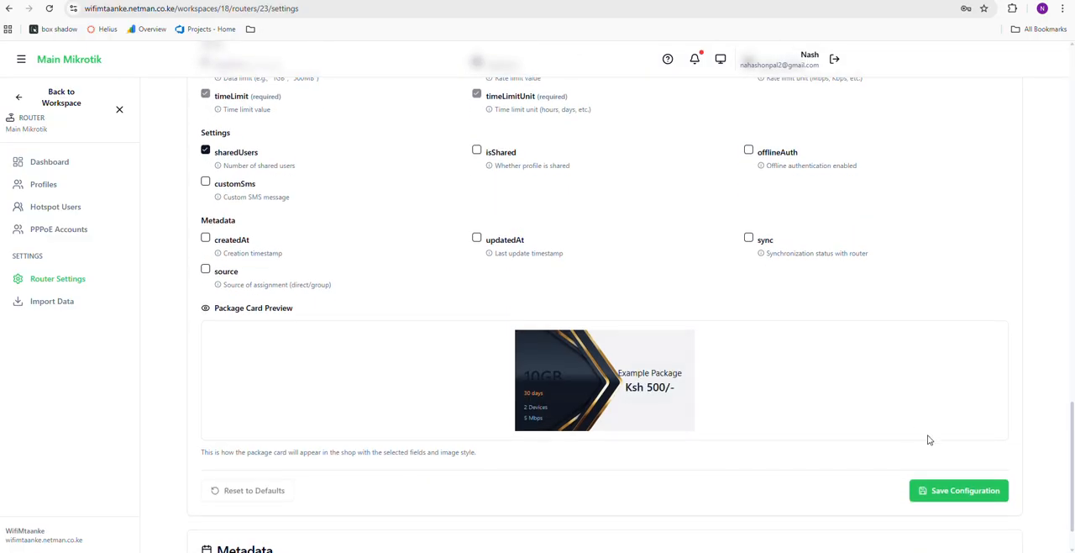
left_click(955, 495)
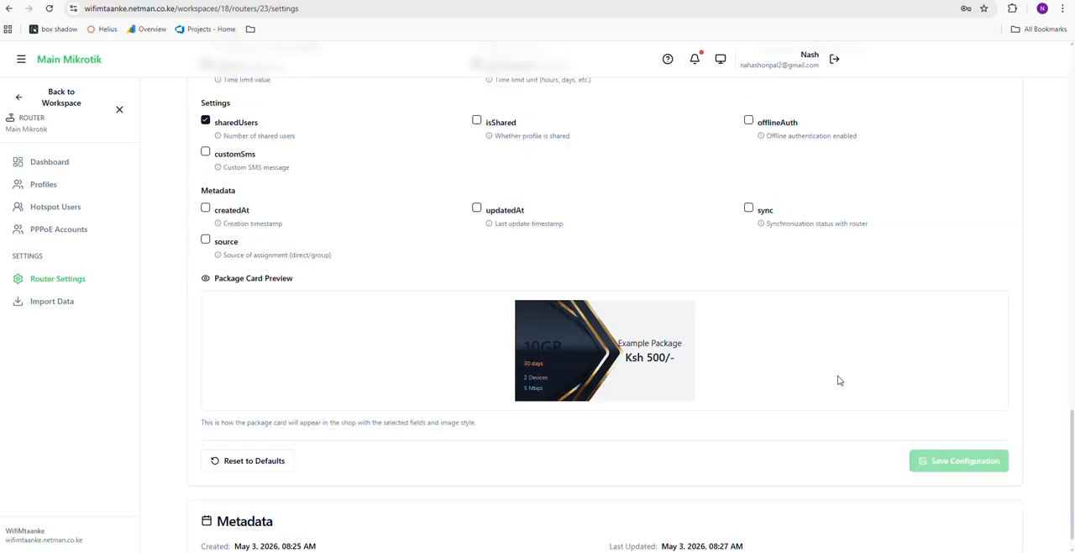
Compare the package card preview with the shop appearance settings for Main Mikrotik
scroll(817, 396, "down", 1)
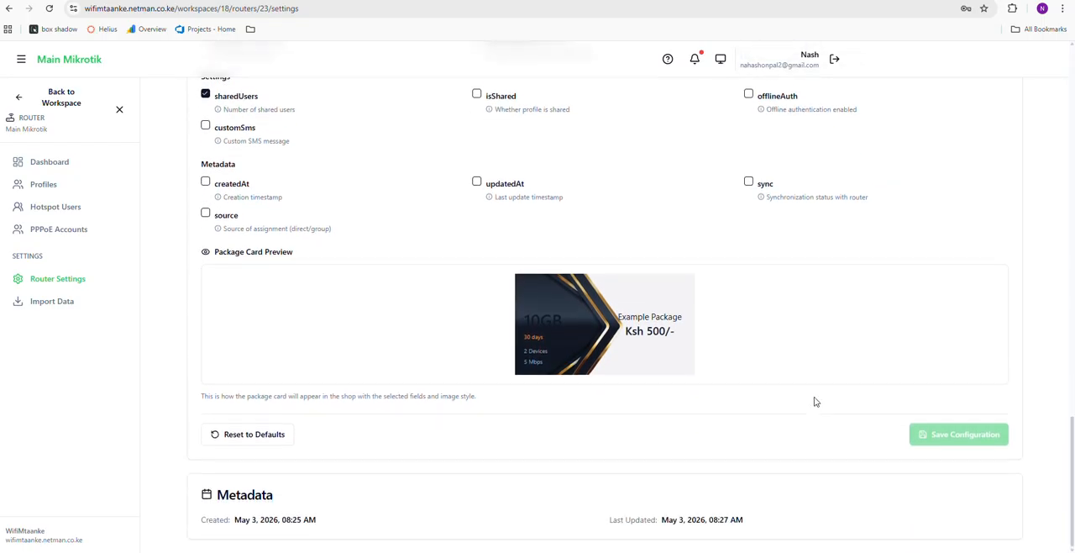
scroll(814, 397, "up", 4)
scroll(813, 400, "up", 3)
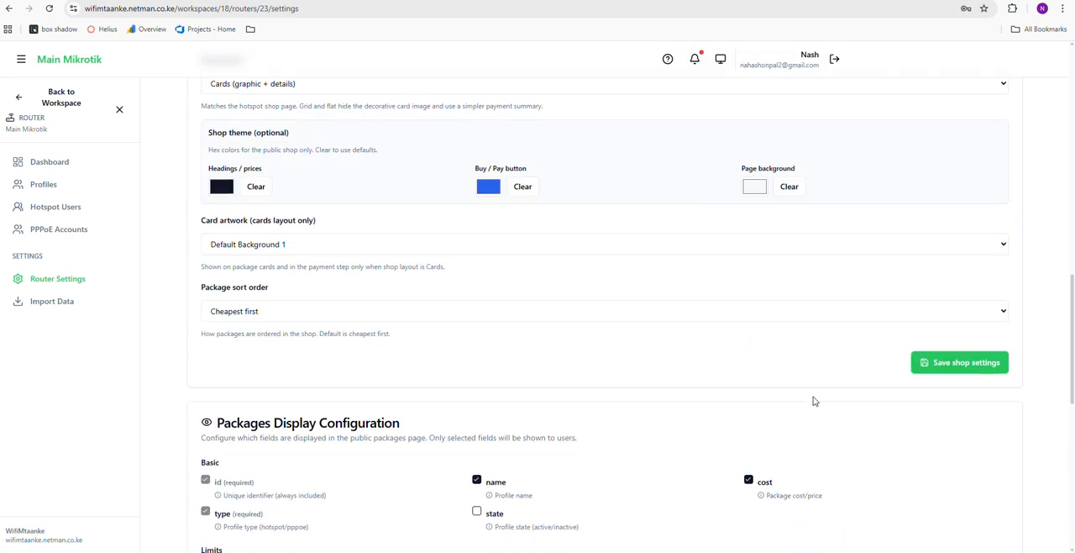
scroll(765, 388, "up", 1)
scroll(756, 393, "down", 7)
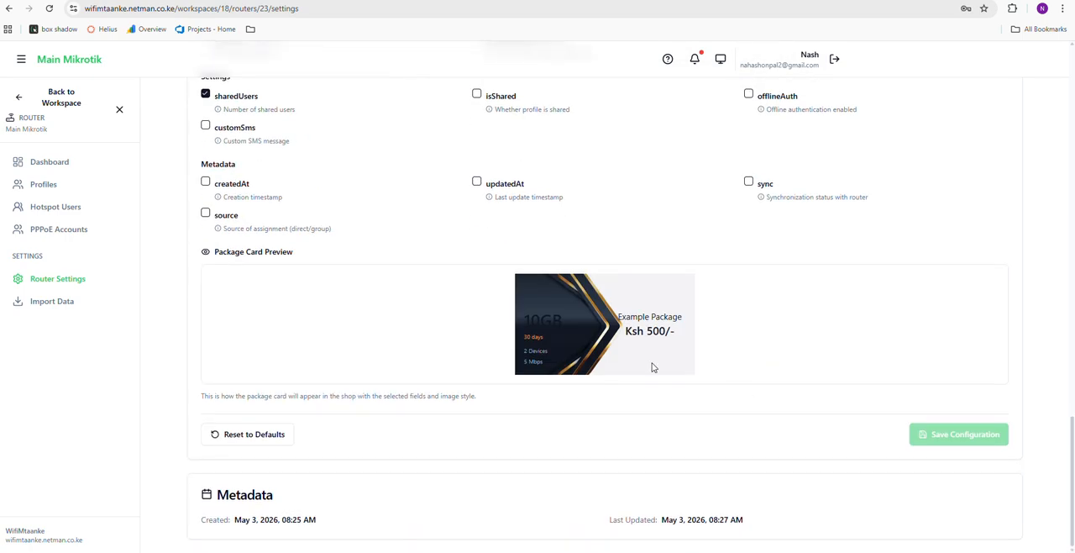
scroll(425, 281, "up", 6)
scroll(425, 281, "up", 4)
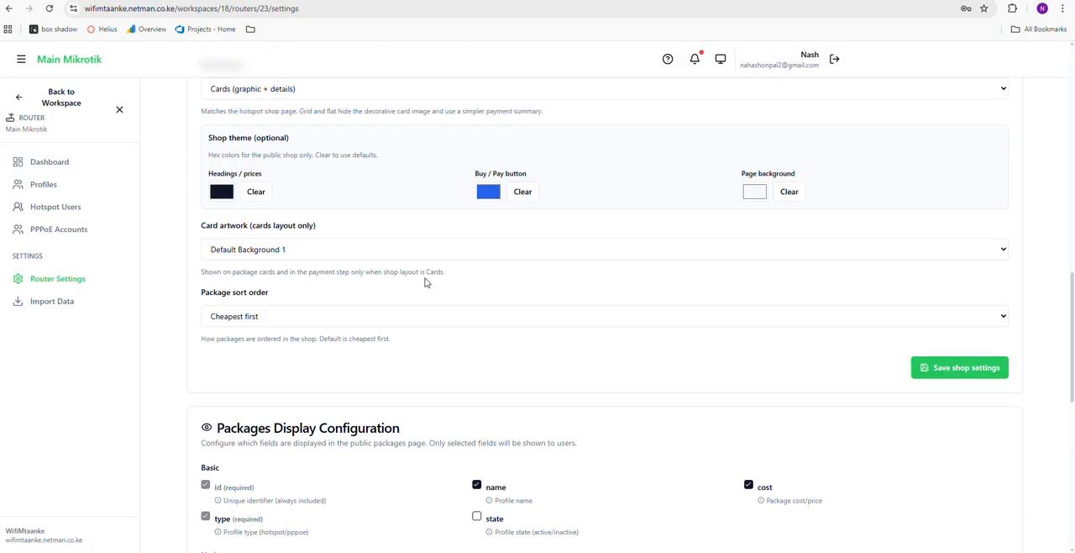
scroll(404, 241, "down", 1)
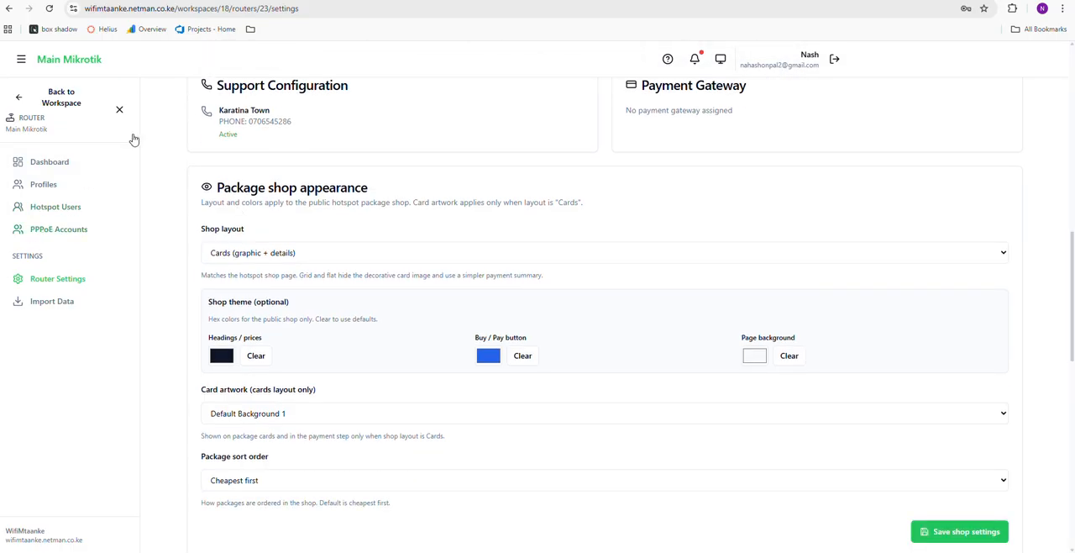
Reopen Main Mikrotik's router settings for a final check and go to its router data import page
left_click(54, 279)
scroll(383, 294, "down", 5)
scroll(383, 296, "down", 10)
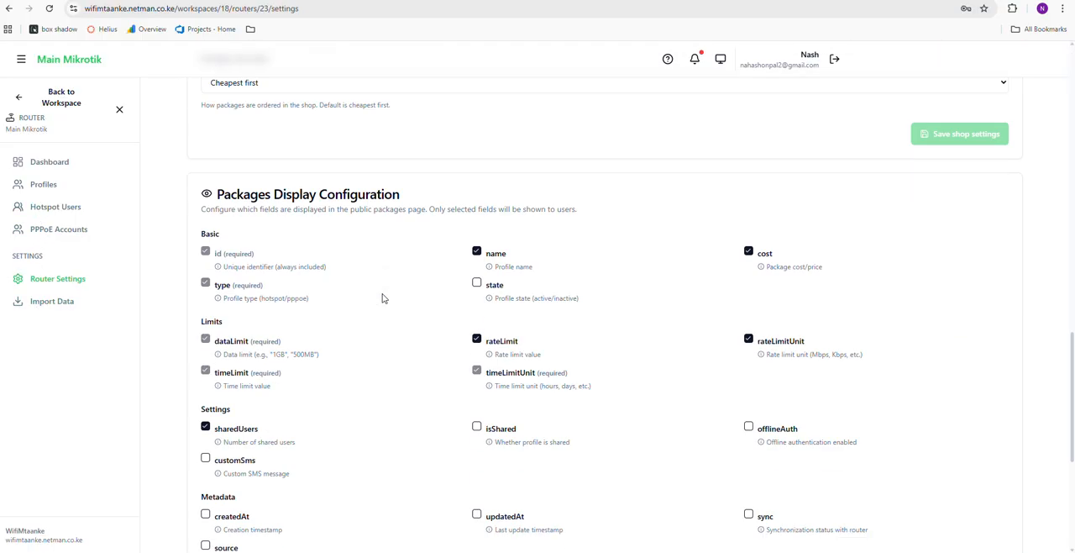
scroll(383, 295, "up", 1)
left_click(48, 302)
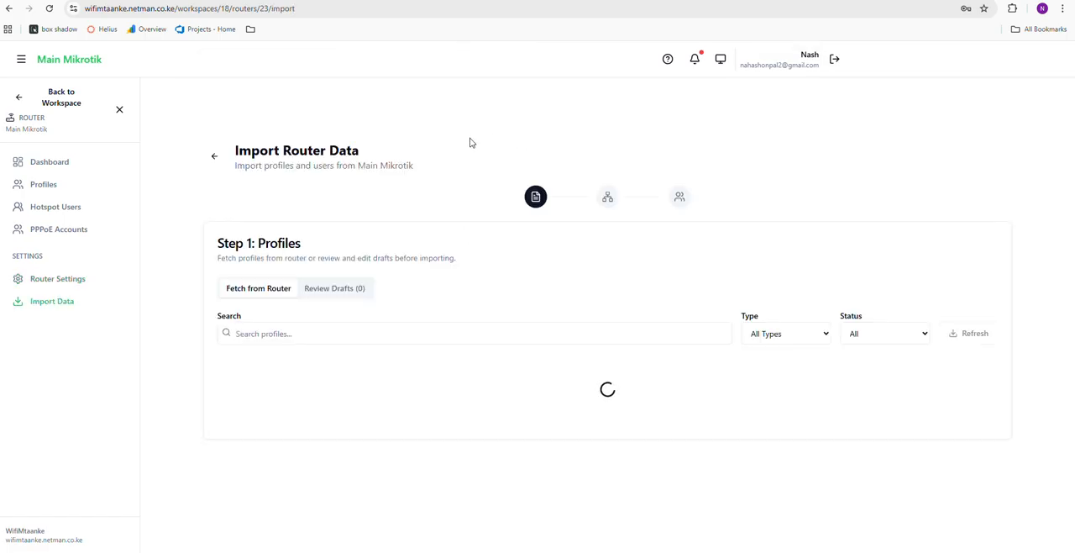
Review the profiles fetched from Main Mikrotik and select the 1GB hotspot profile for import
scroll(428, 304, "down", 1)
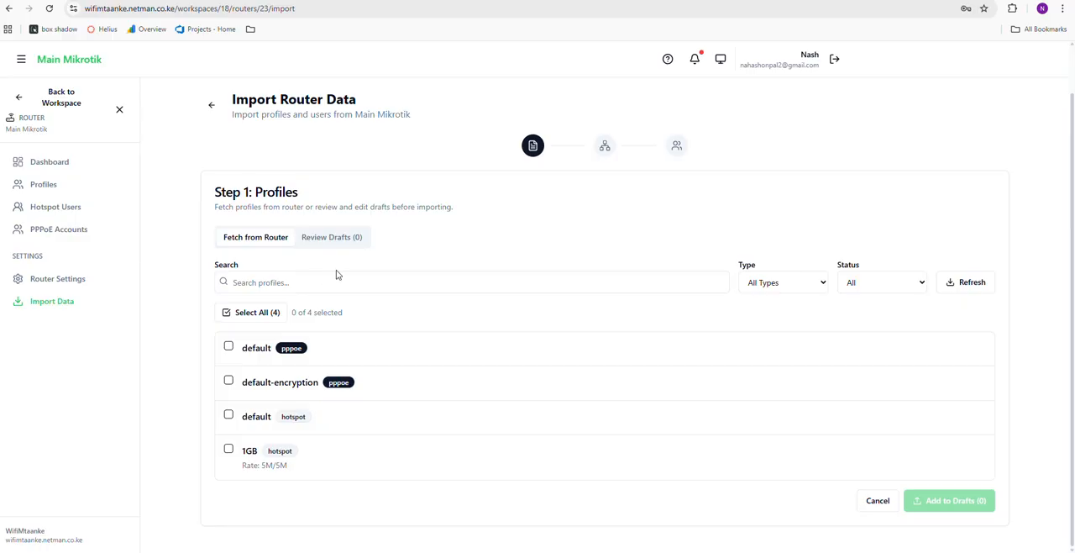
scroll(339, 275, "up", 1)
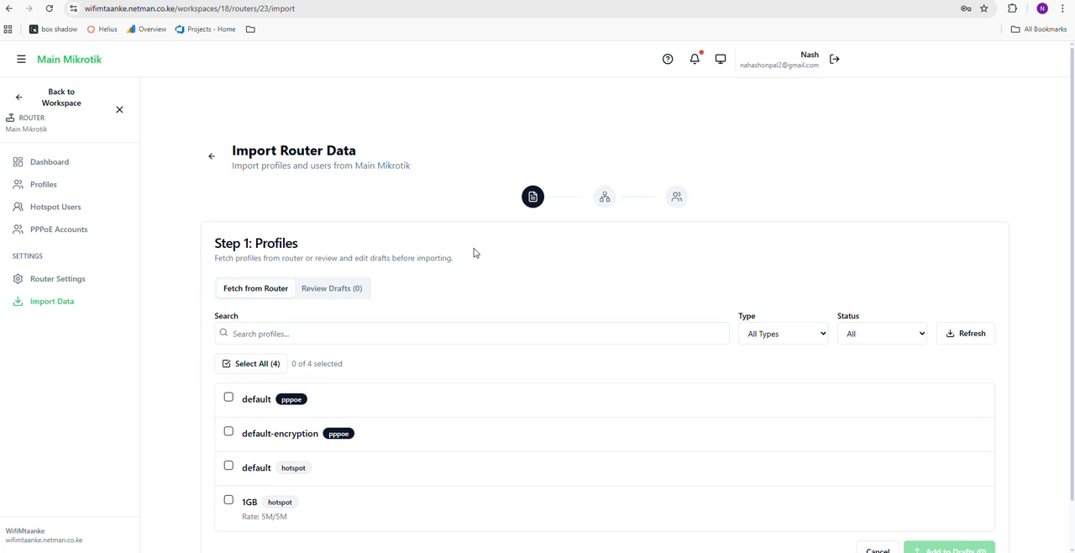
scroll(475, 252, "down", 2)
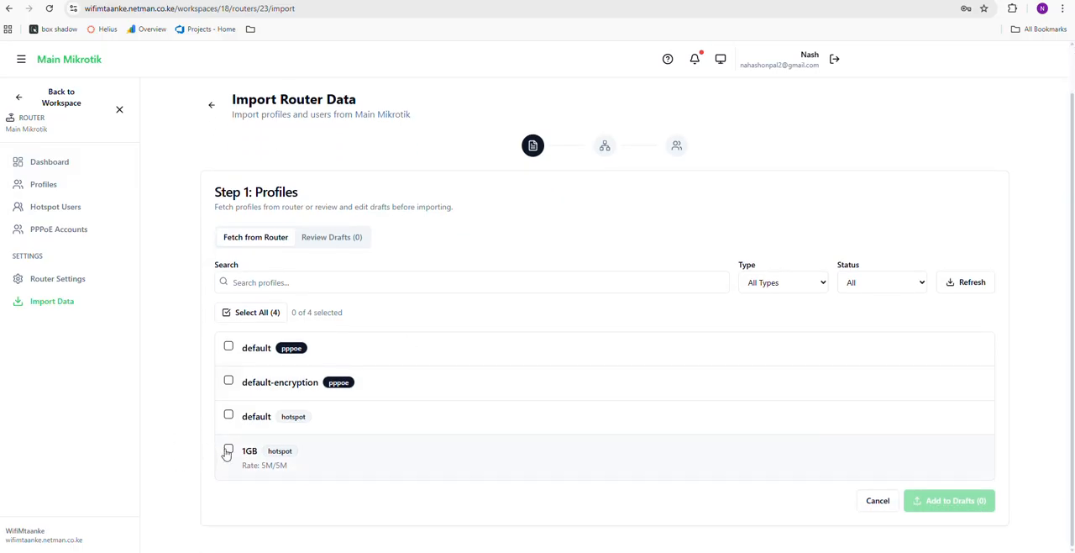
left_click(228, 451)
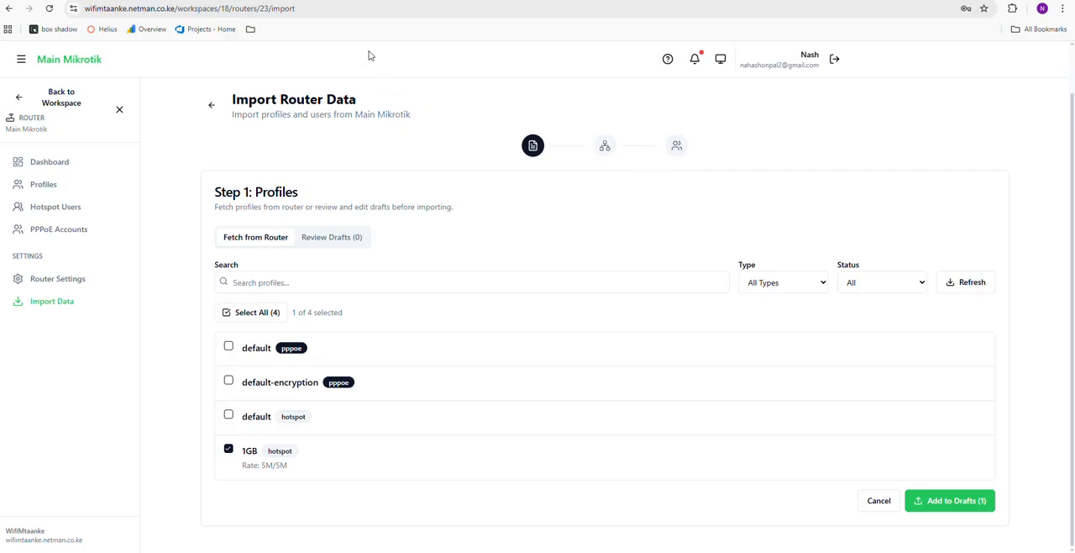
Switch to the Speedtest site, run a connection speed test, dismiss the location request and review the download and upload results
left_click(355, 0)
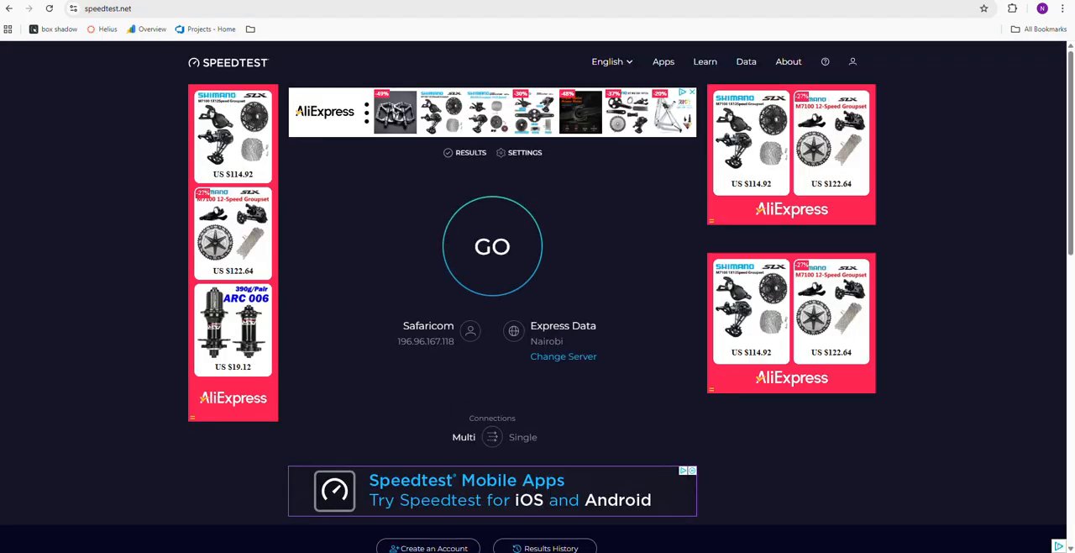
left_click(502, 256)
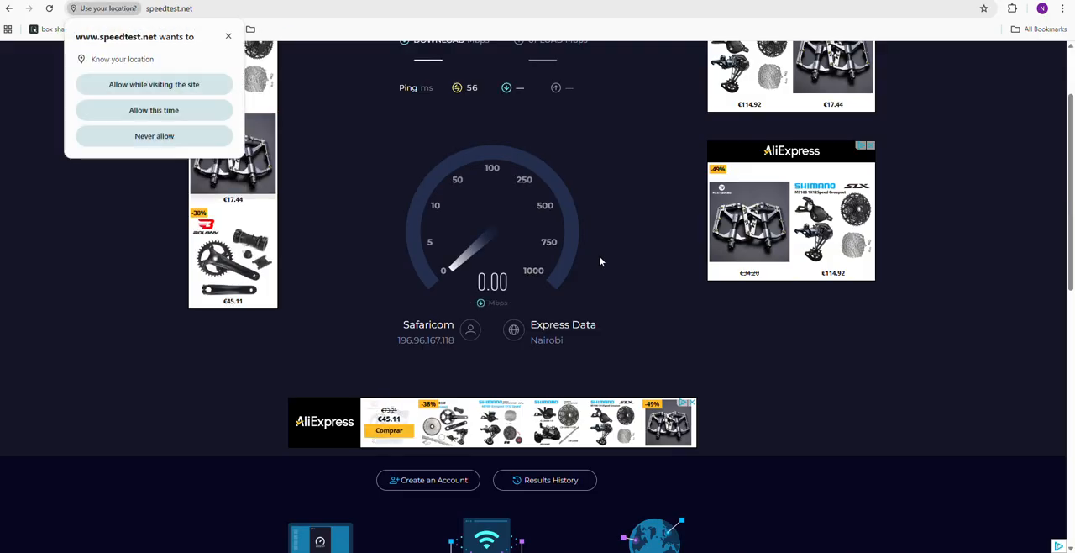
left_click(227, 37)
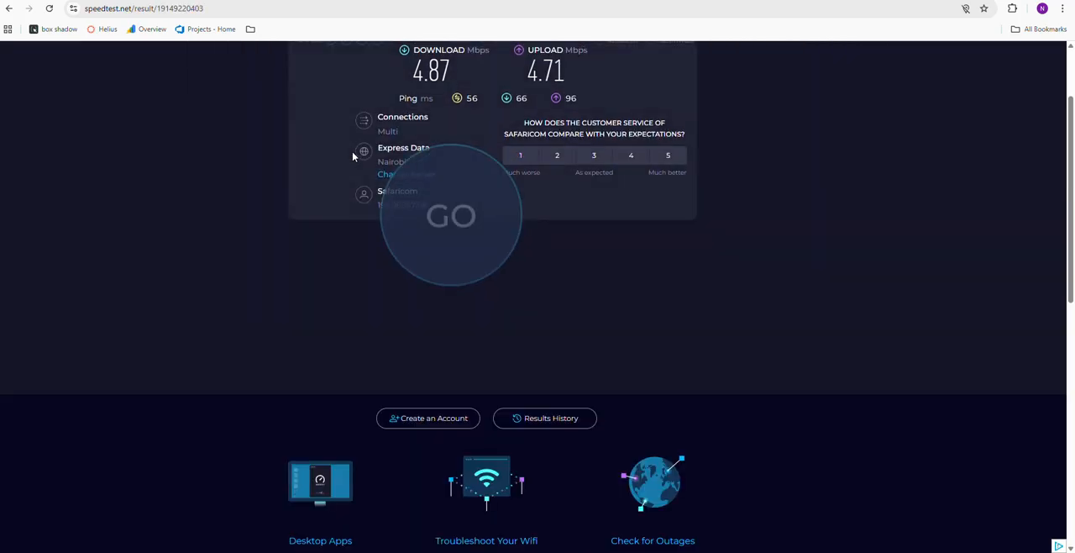
scroll(334, 173, "down", 1)
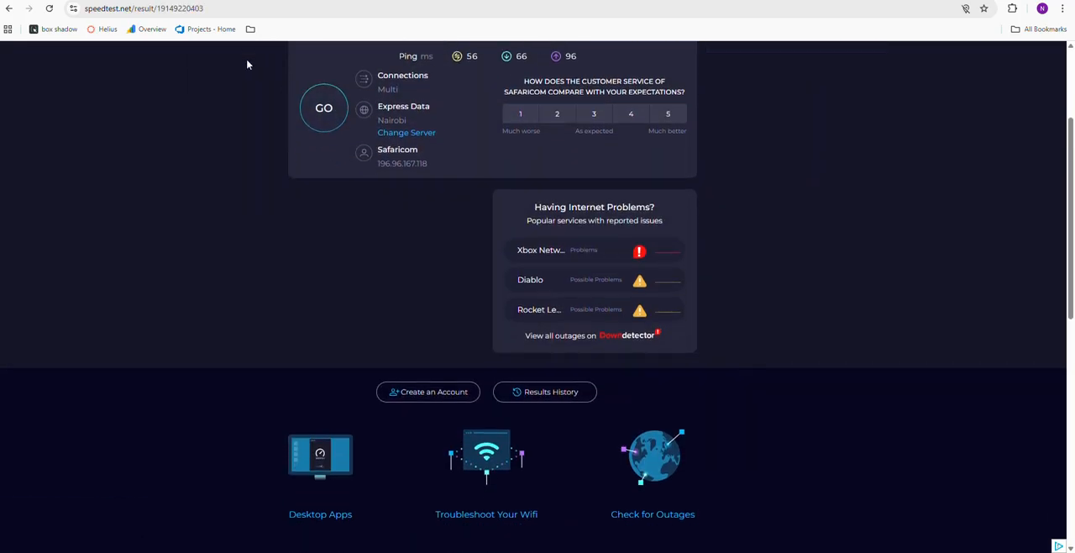
scroll(246, 65, "up", 2)
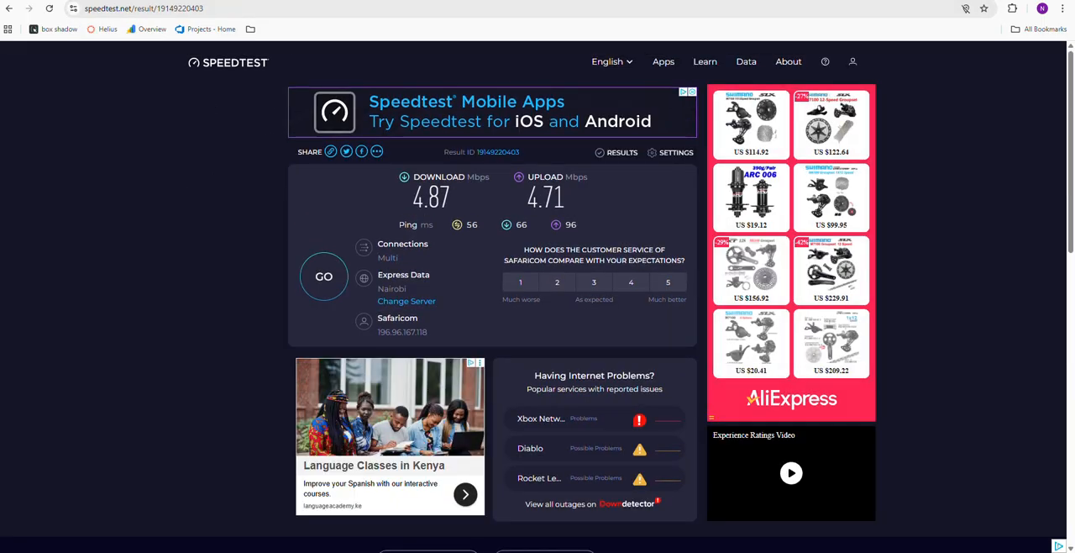